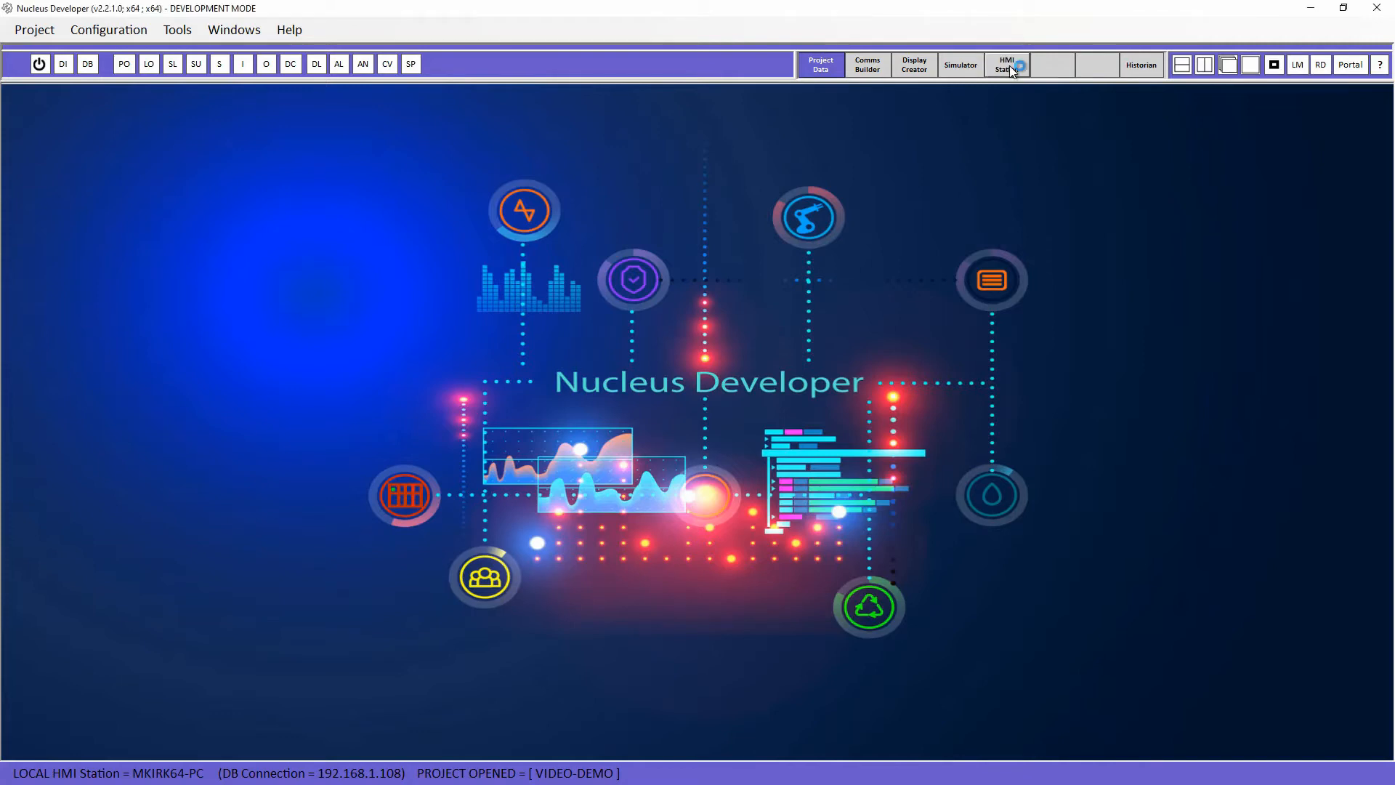
# Step: Launch the HMI Station to view the sample overview screen, and log off the system
pyautogui.click(1007, 68)
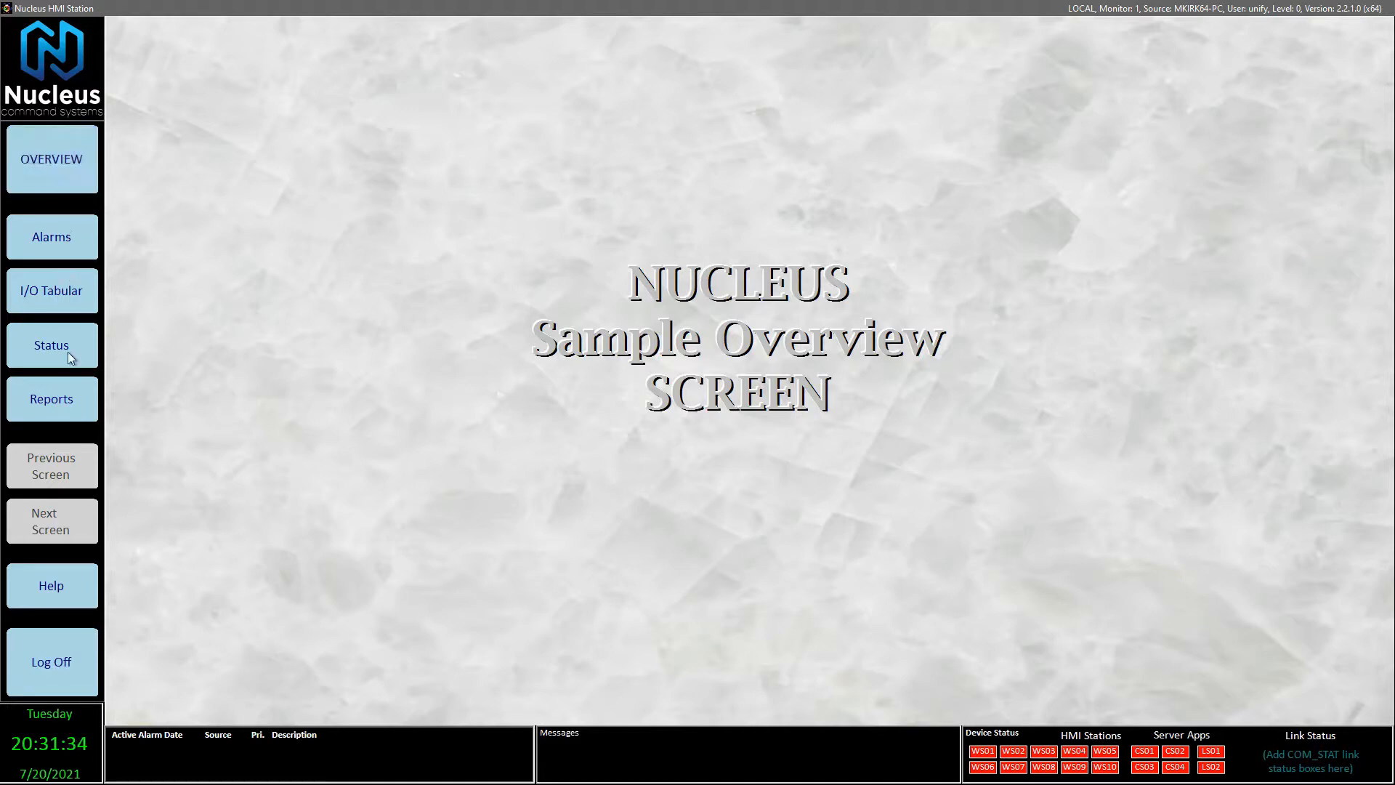
pyautogui.click(53, 663)
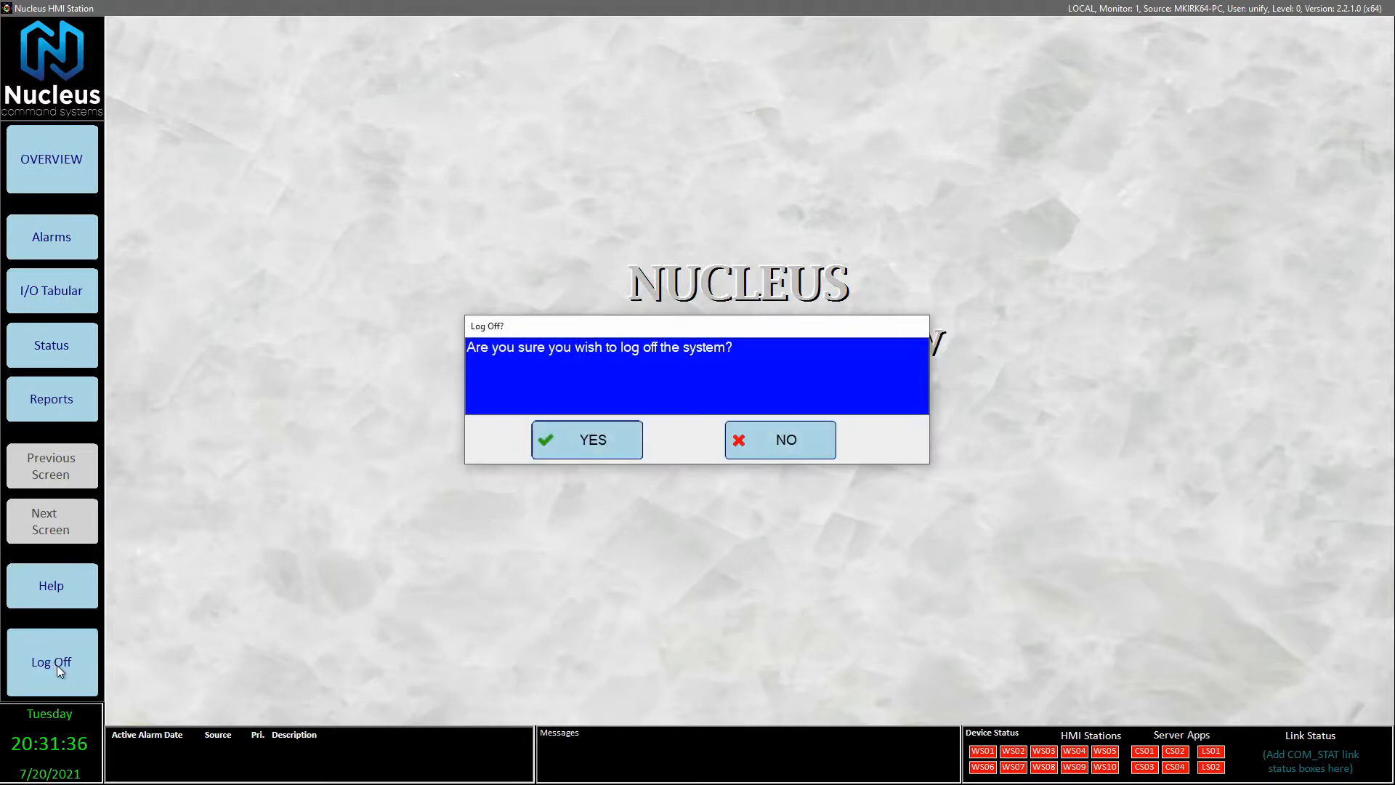
pyautogui.click(593, 438)
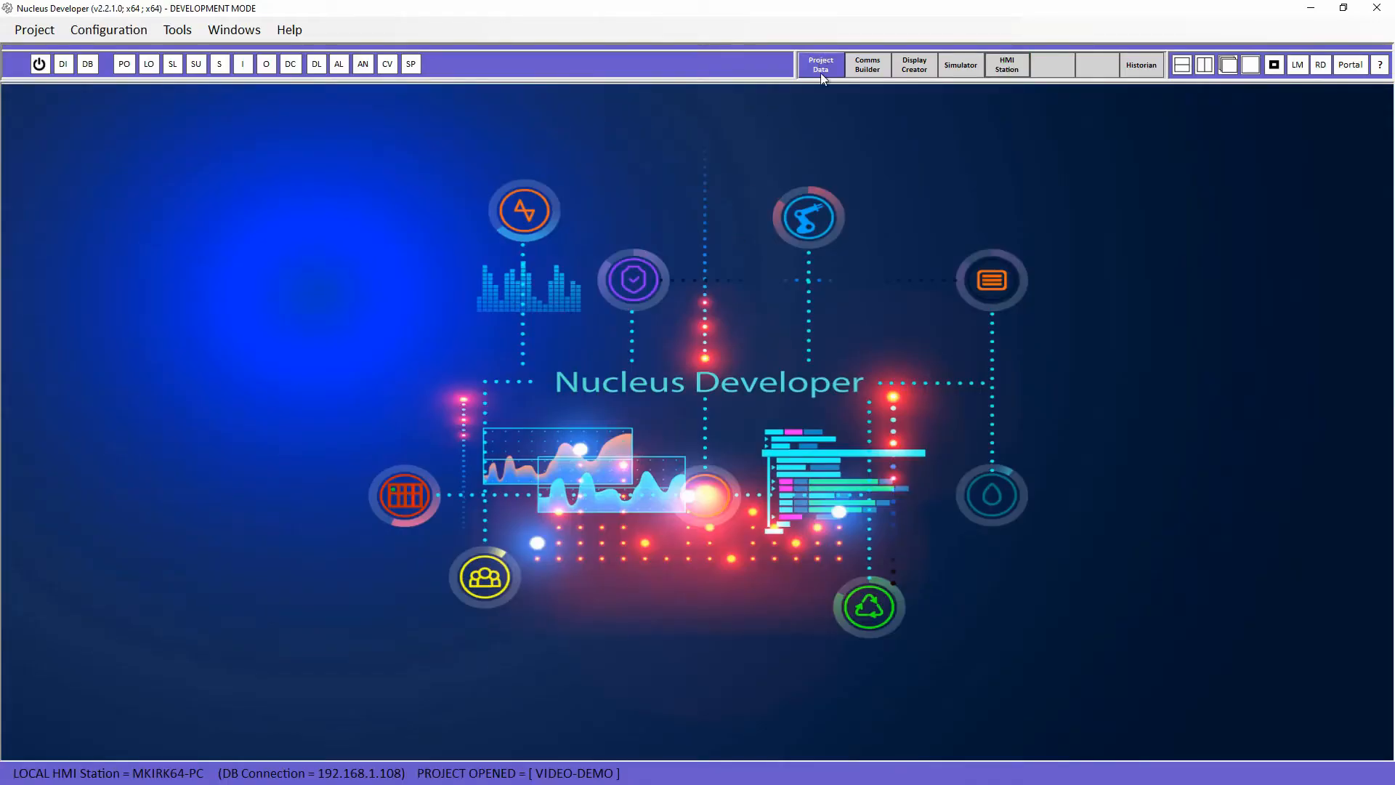
# Step: Set the HMI Station layout to number 17, with bottom buttons and a compact custom navigation window on top, and save it
pyautogui.click(148, 64)
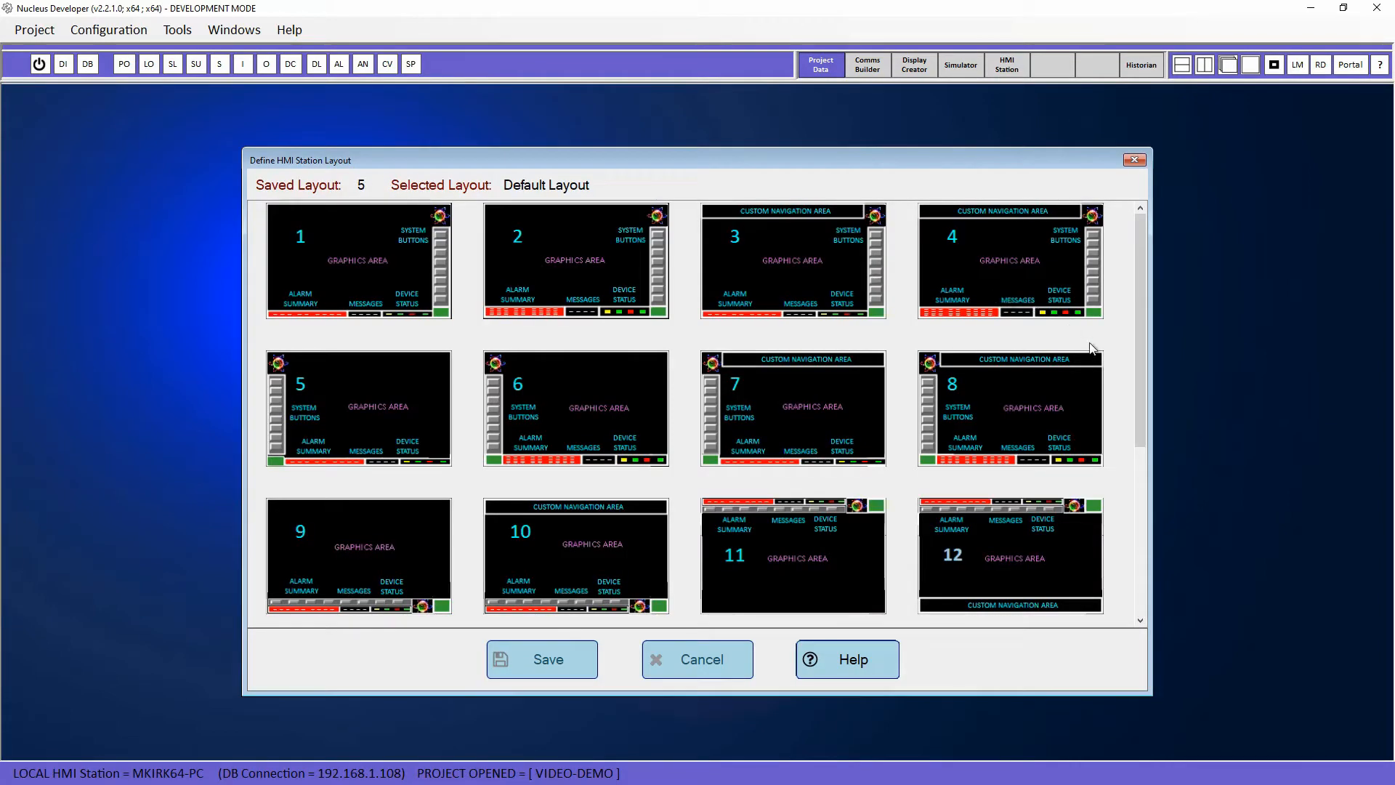
pyautogui.moveTo(1142, 351); pyautogui.dragTo(1162, 570)
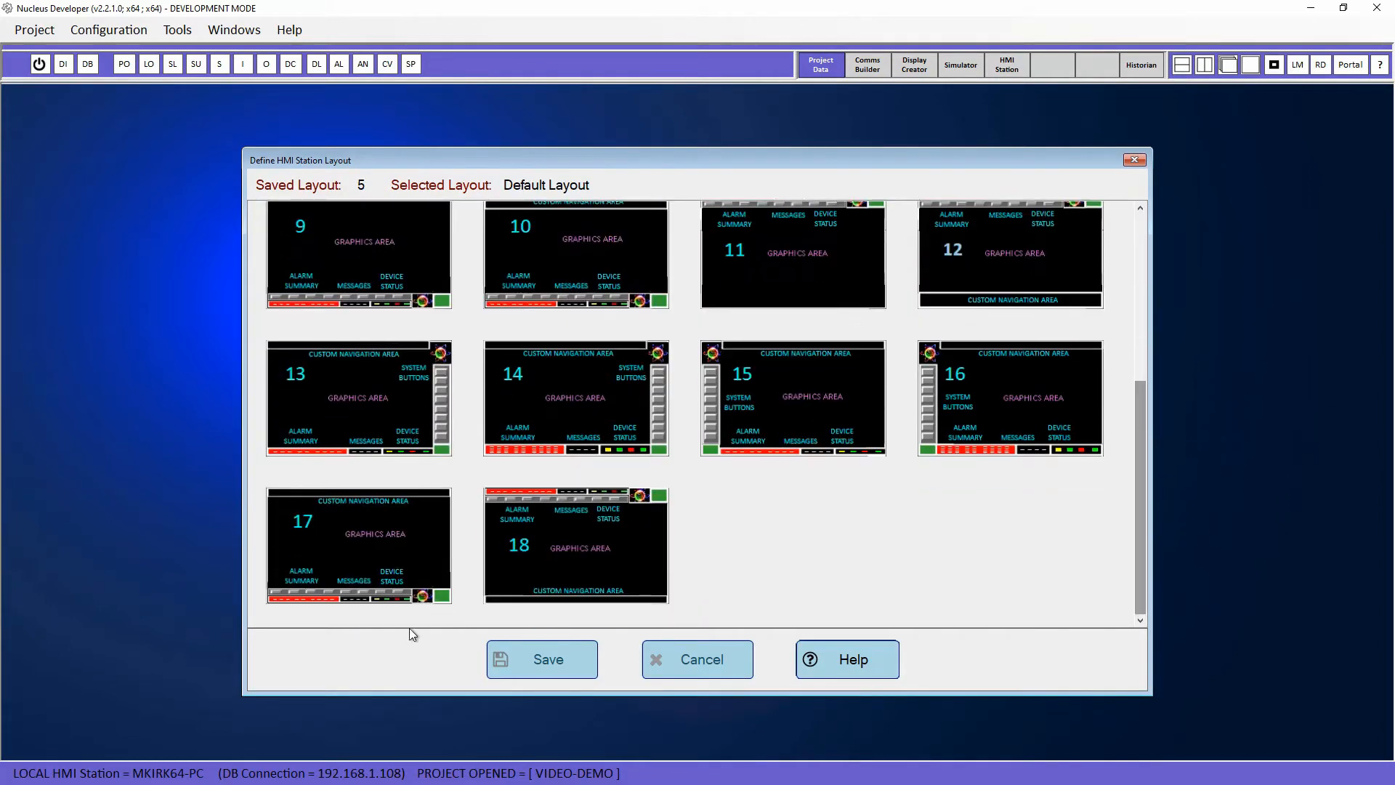
pyautogui.click(373, 518)
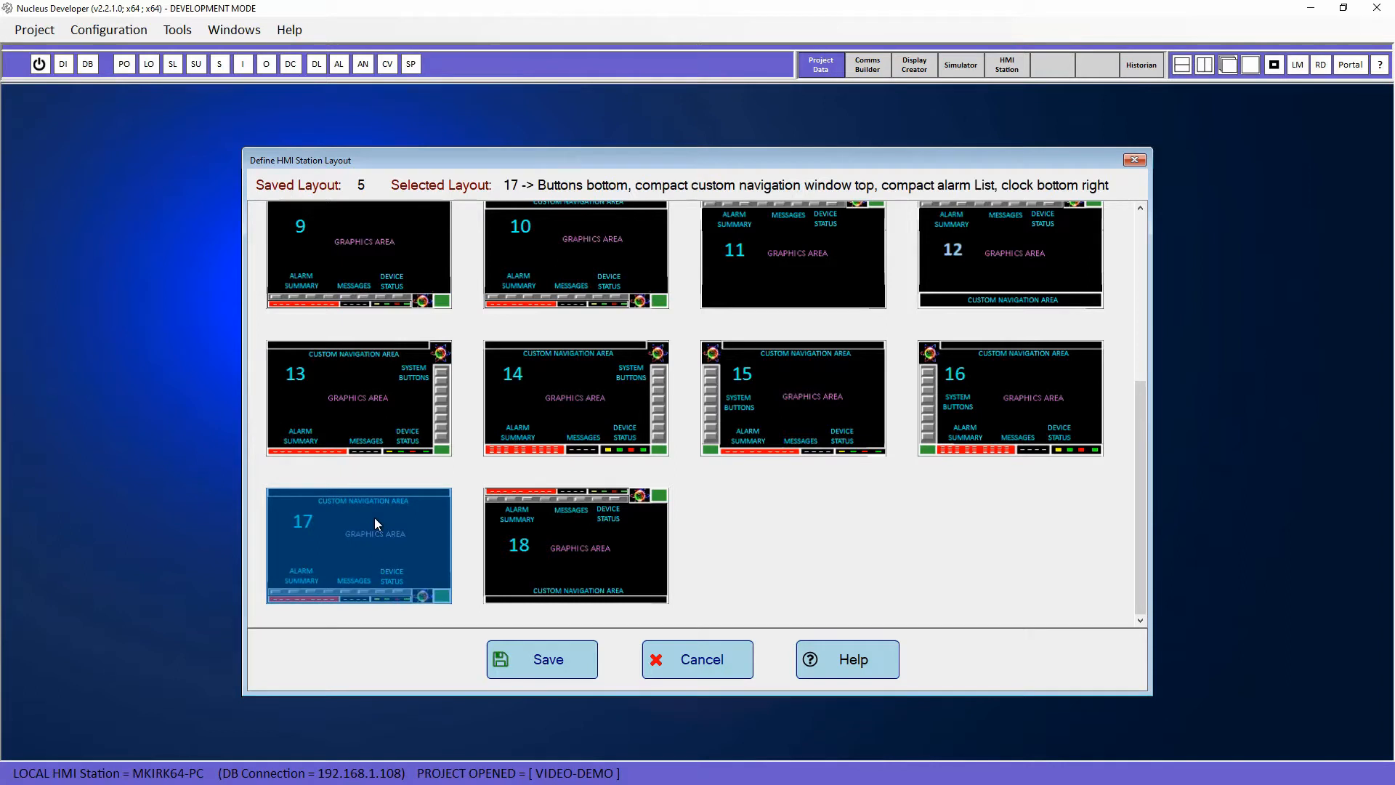
pyautogui.click(550, 660)
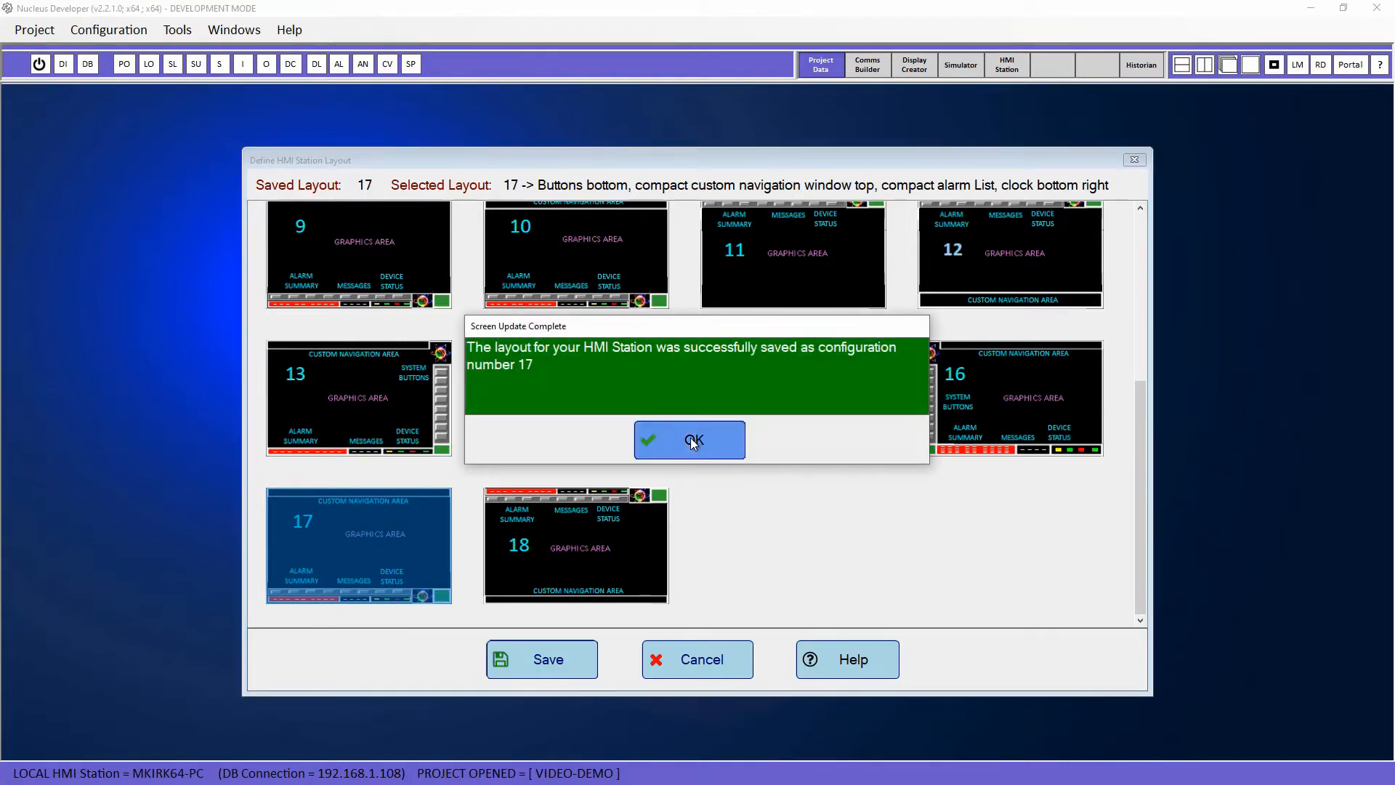
pyautogui.click(691, 438)
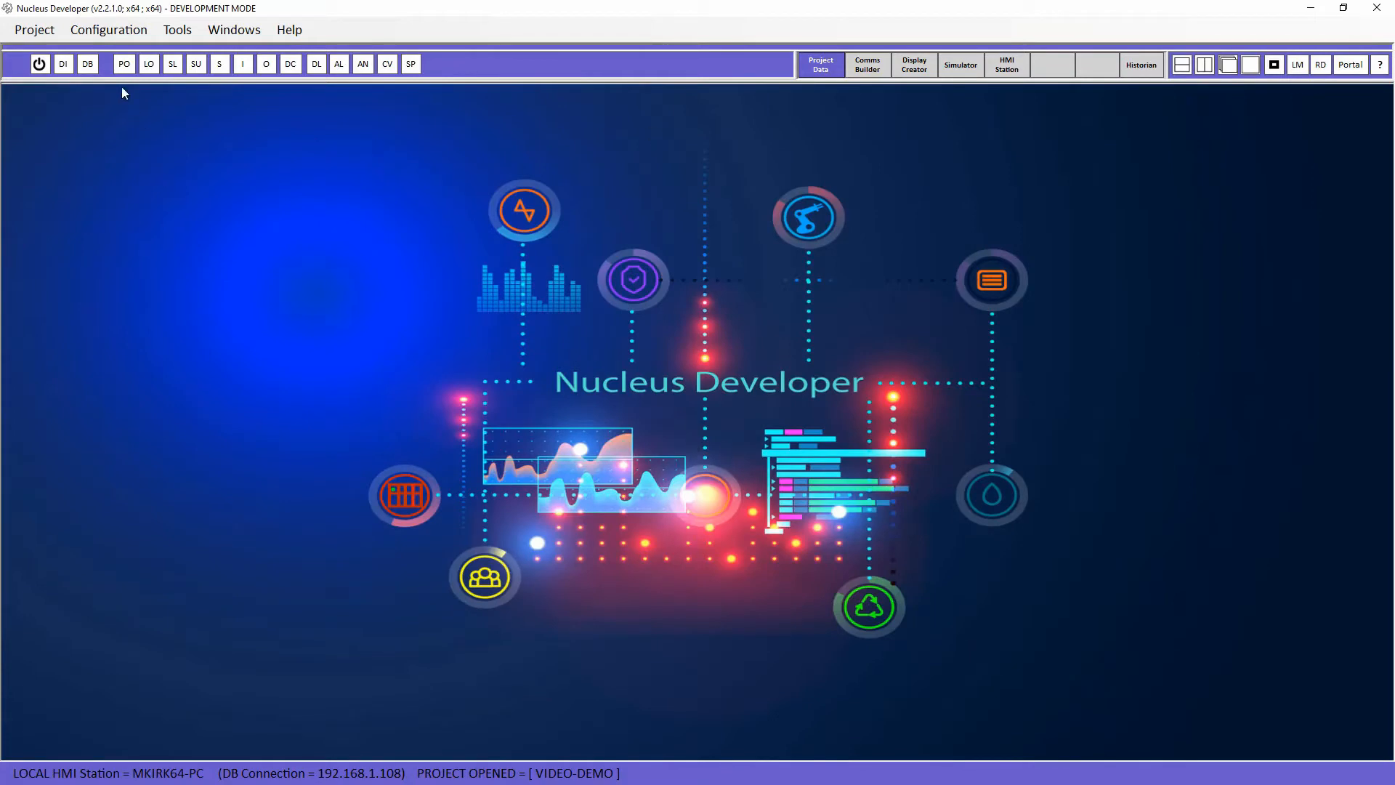
# Step: Configure the project as a client/server system with automatic return to the overview screen after 600 seconds, and save the project options
pyautogui.click(126, 65)
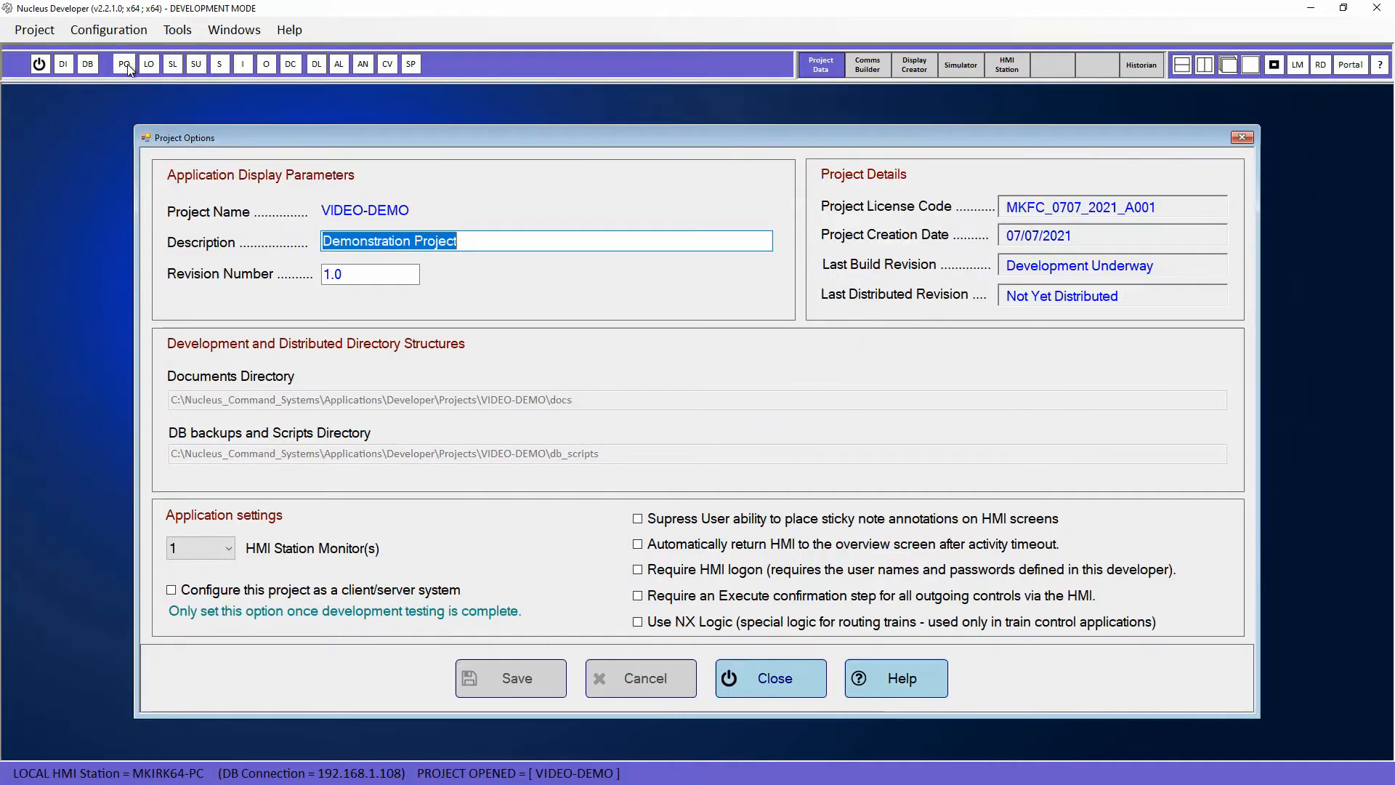
pyautogui.click(171, 591)
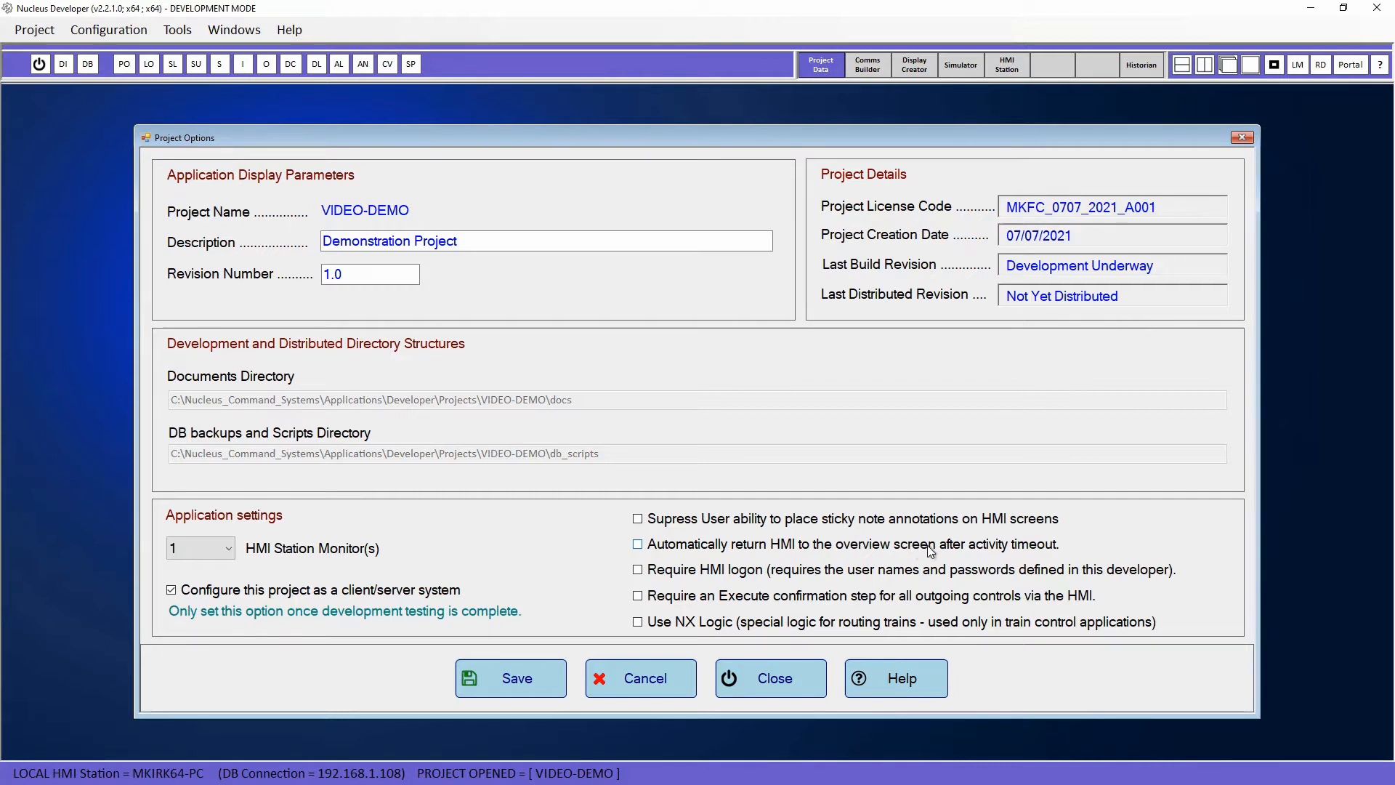
pyautogui.click(640, 547)
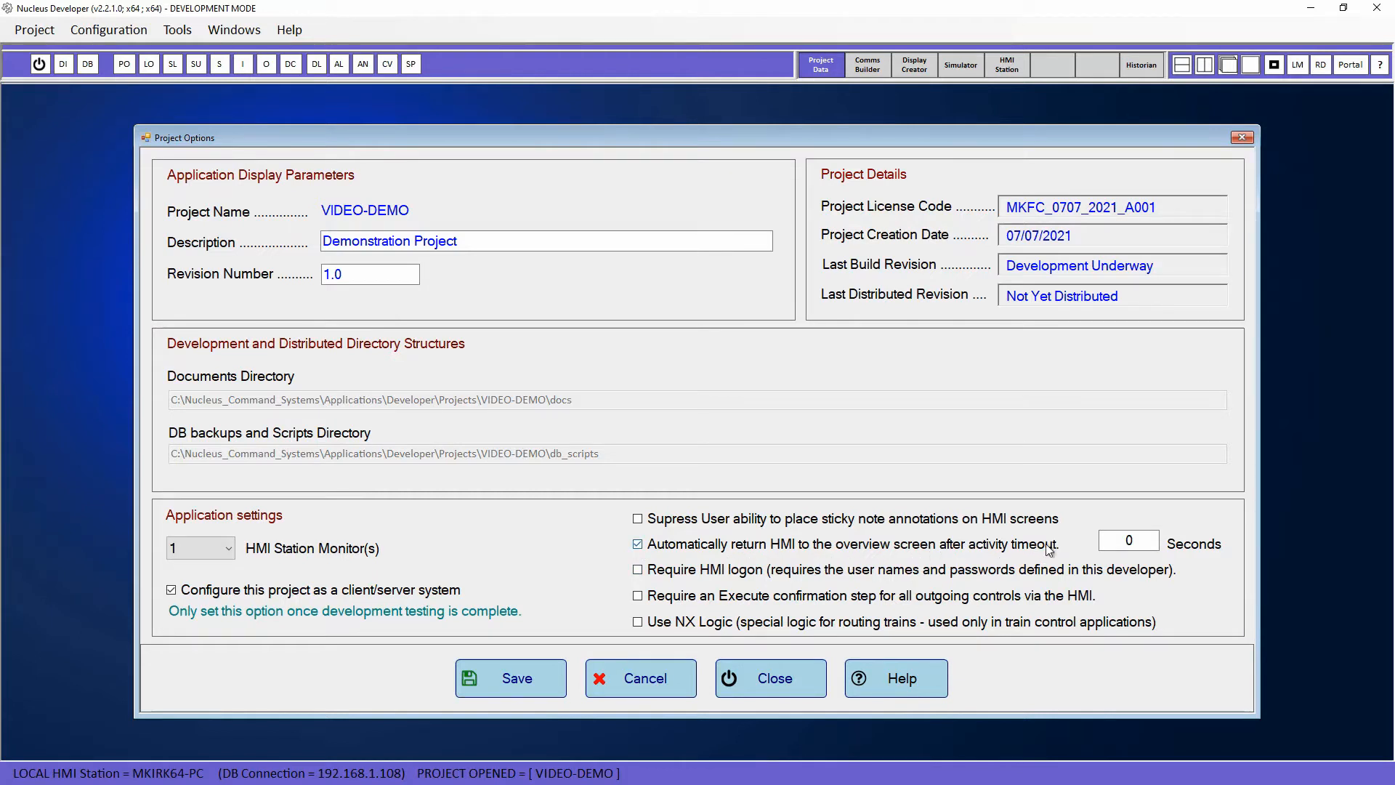
pyautogui.click(1125, 539)
pyautogui.write('600')
pyautogui.click(510, 674)
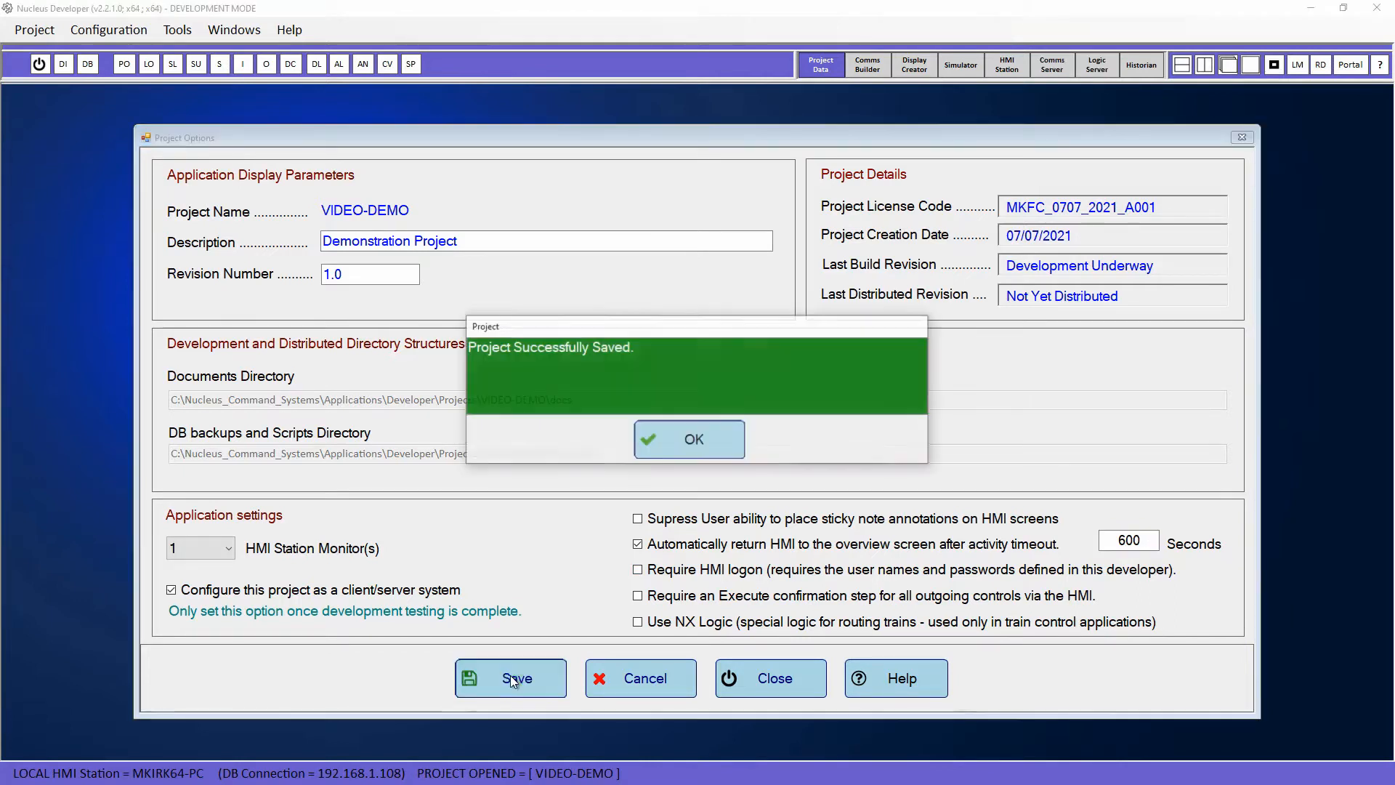
pyautogui.click(702, 447)
pyautogui.click(758, 676)
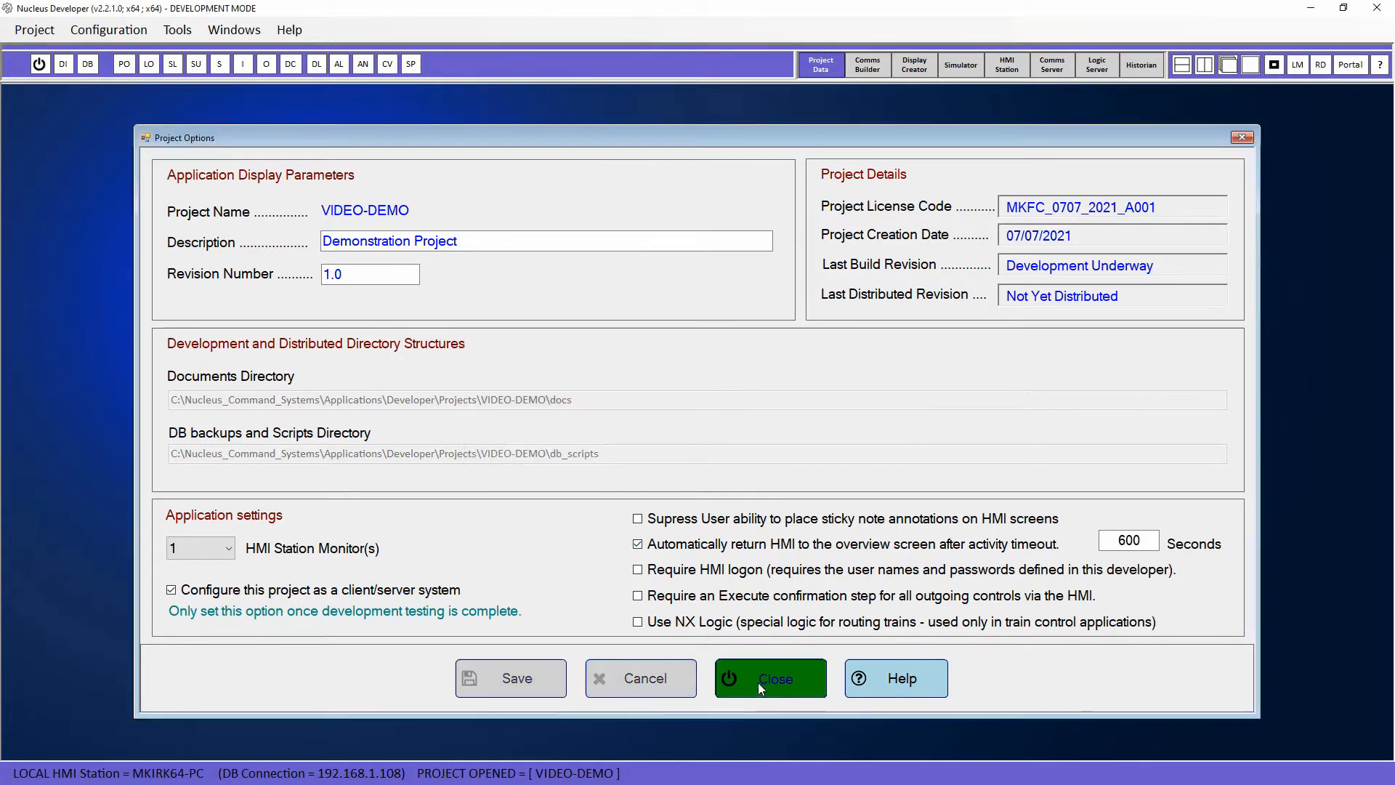
# Step: Review the company and contact fields in the Developer Information form and close it
pyautogui.click(123, 32)
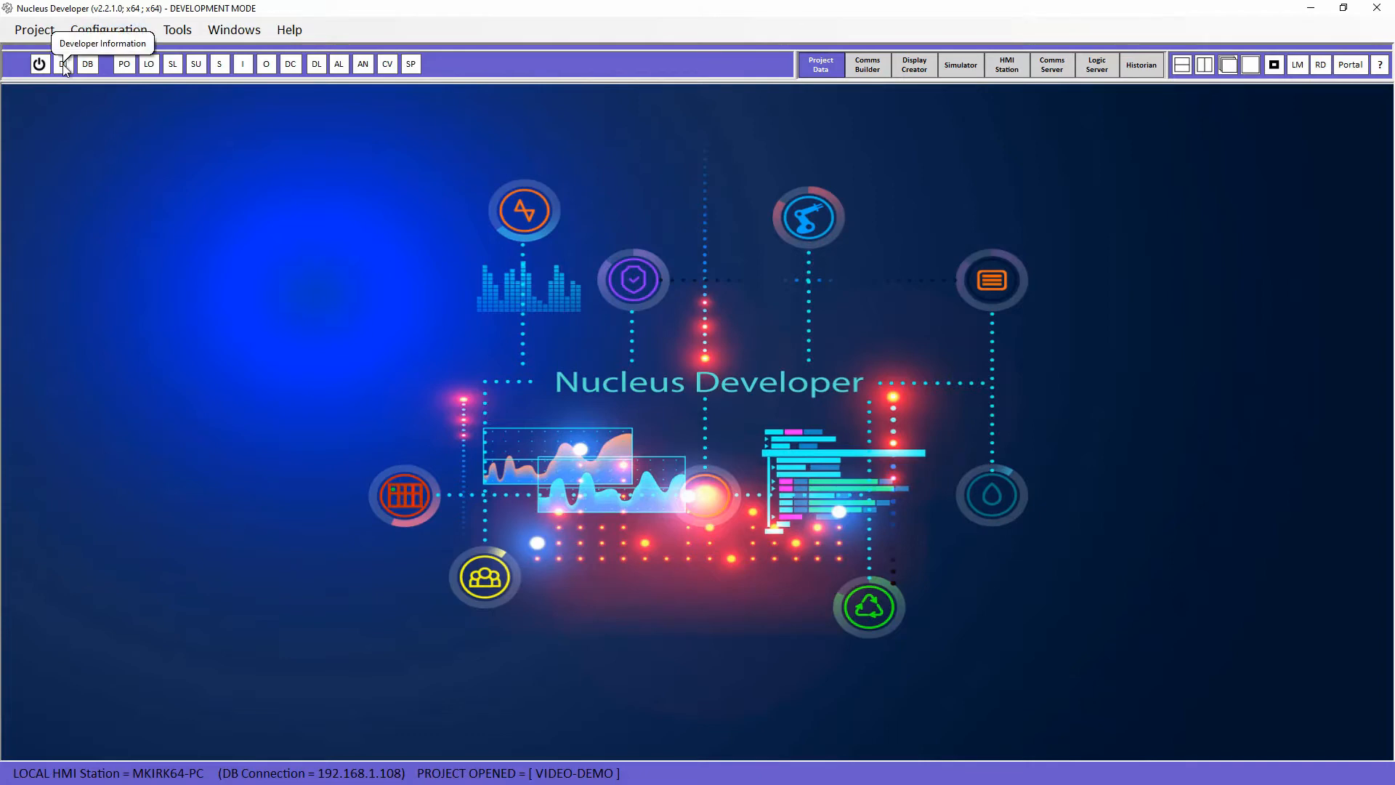
pyautogui.click(102, 47)
pyautogui.click(687, 324)
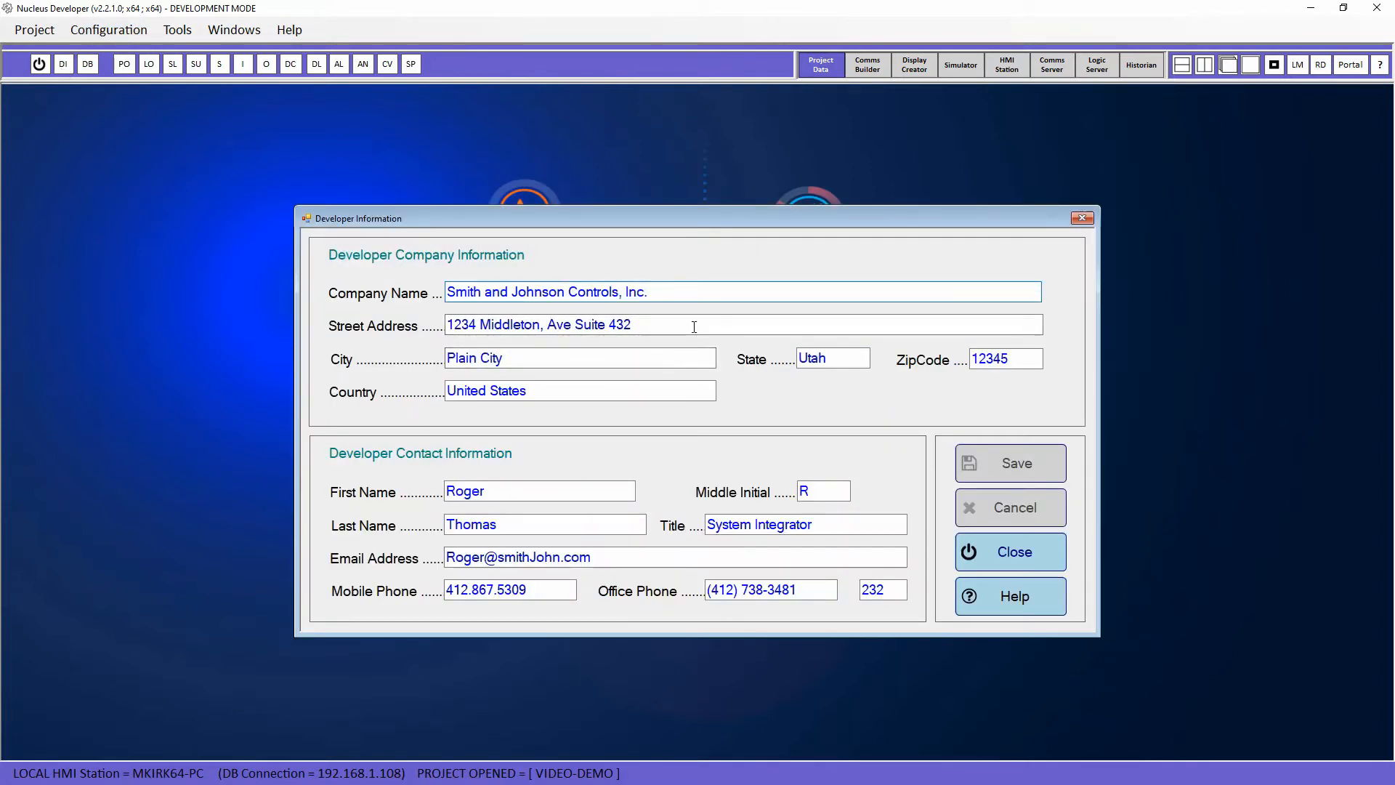
pyautogui.click(688, 358)
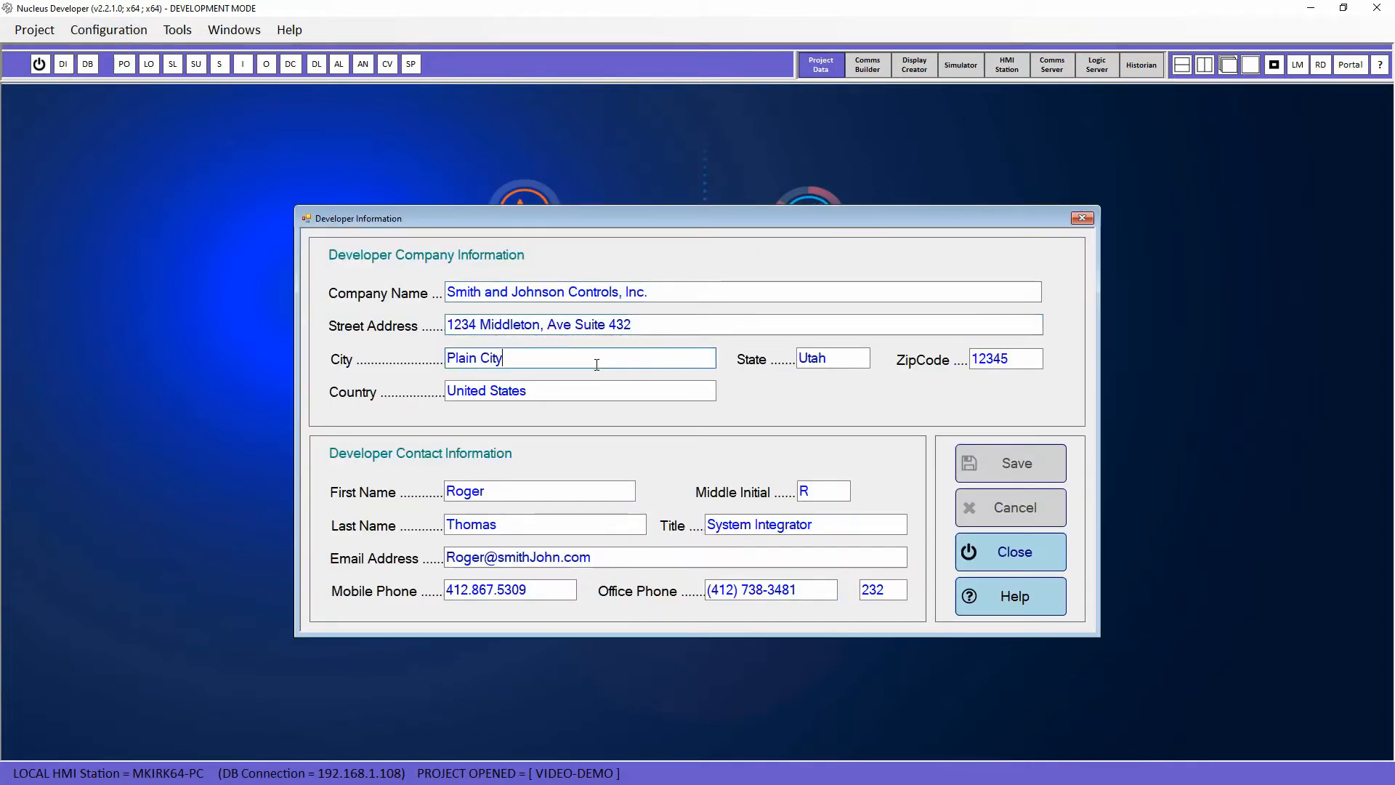
pyautogui.click(589, 391)
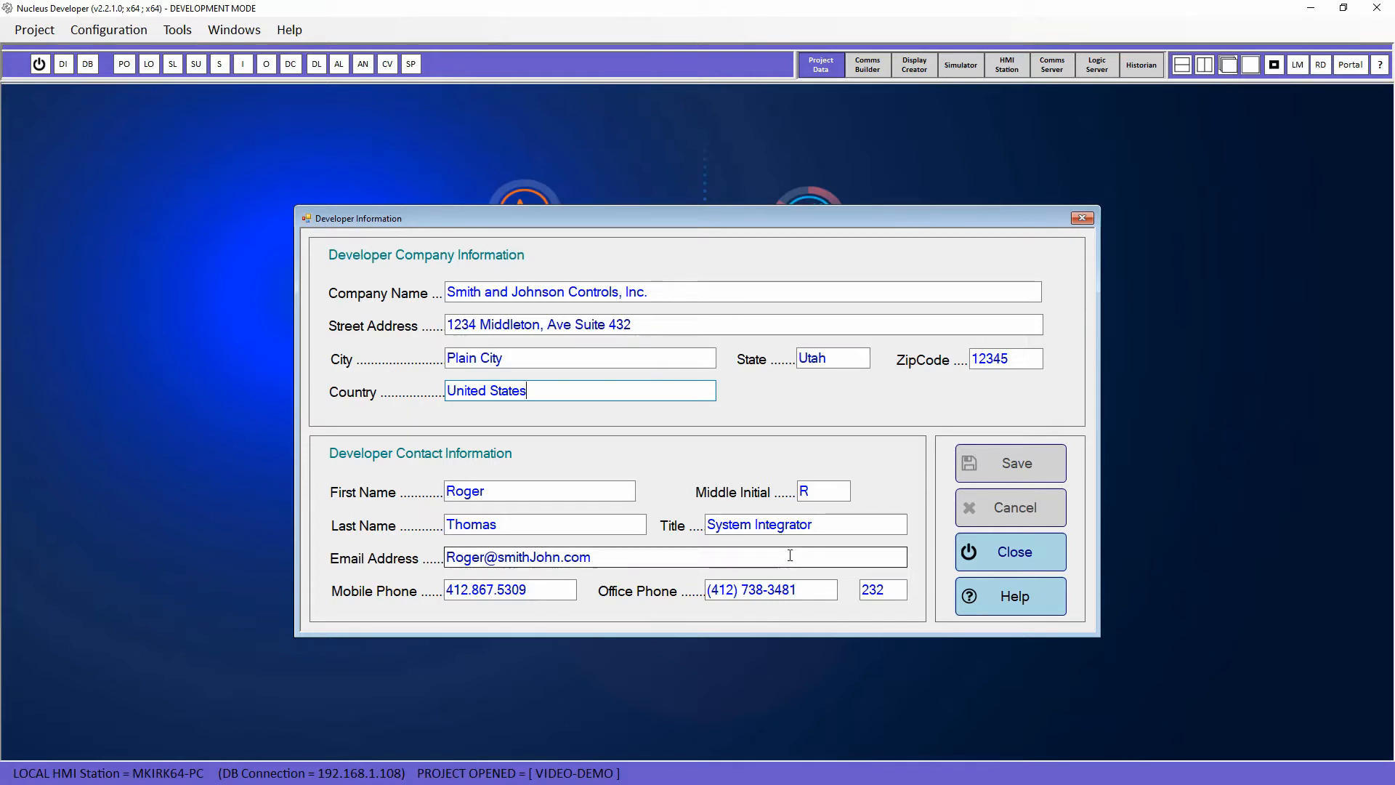
pyautogui.click(1009, 553)
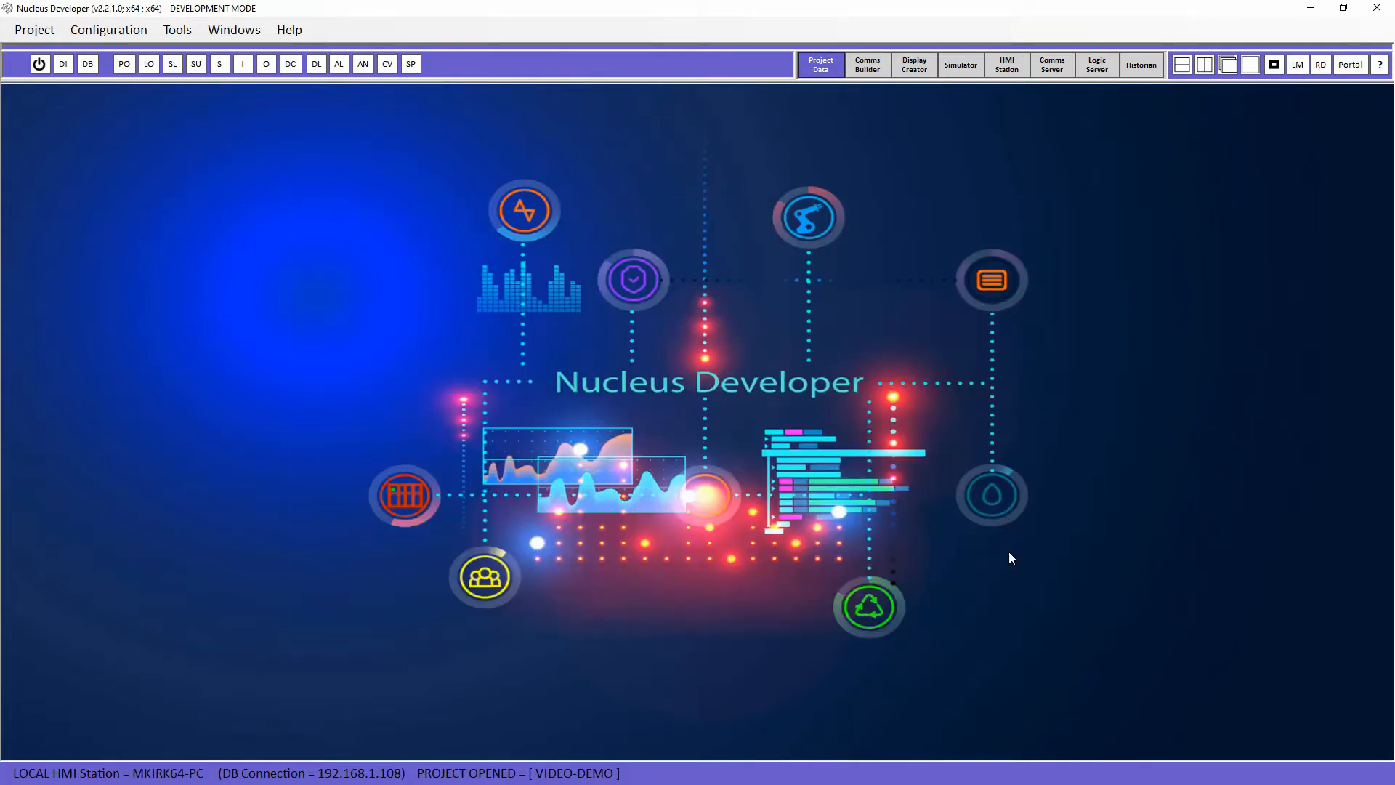
# Step: Import GrayBack.jpg from the Custom_Images folder into the UserDefined Backgrounds category of Display Creator's custom images
pyautogui.click(913, 65)
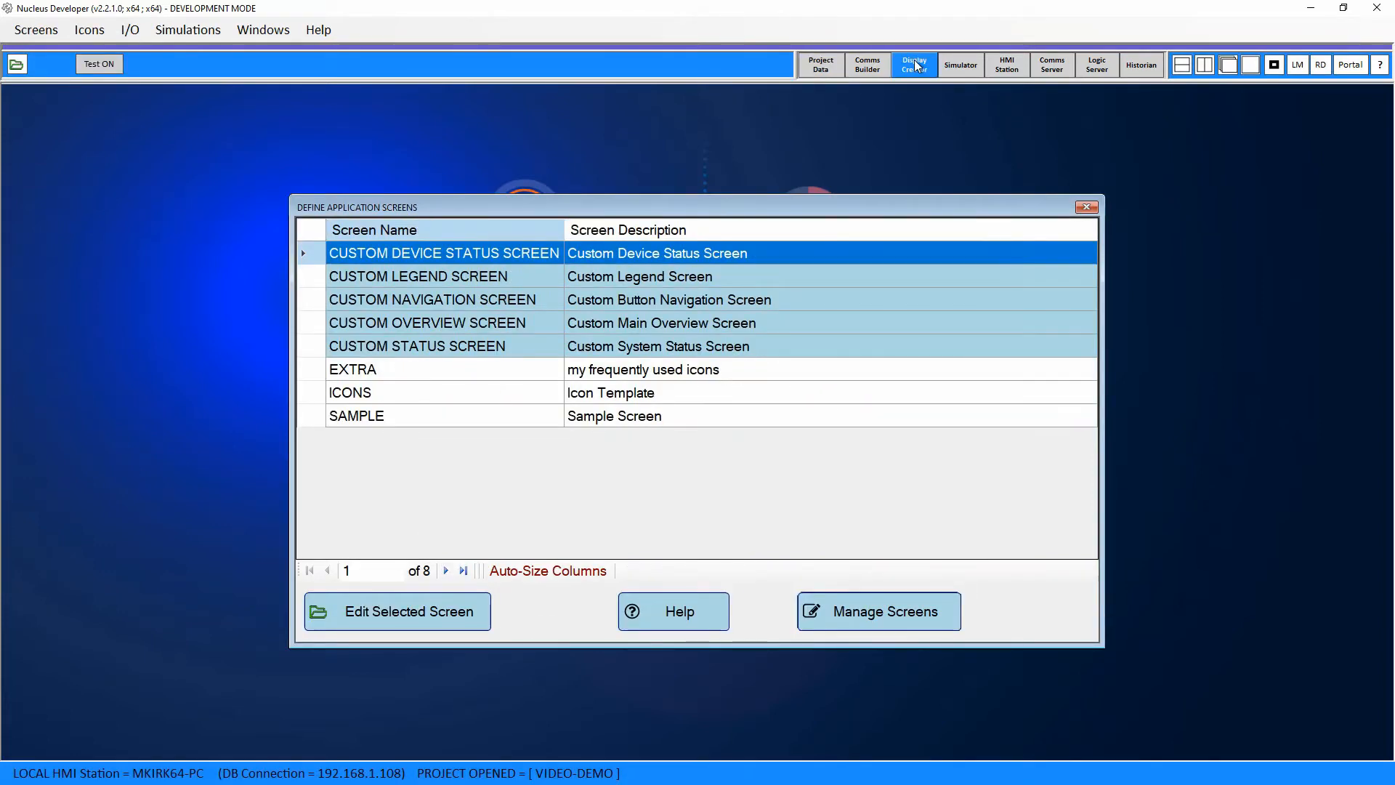
pyautogui.click(90, 30)
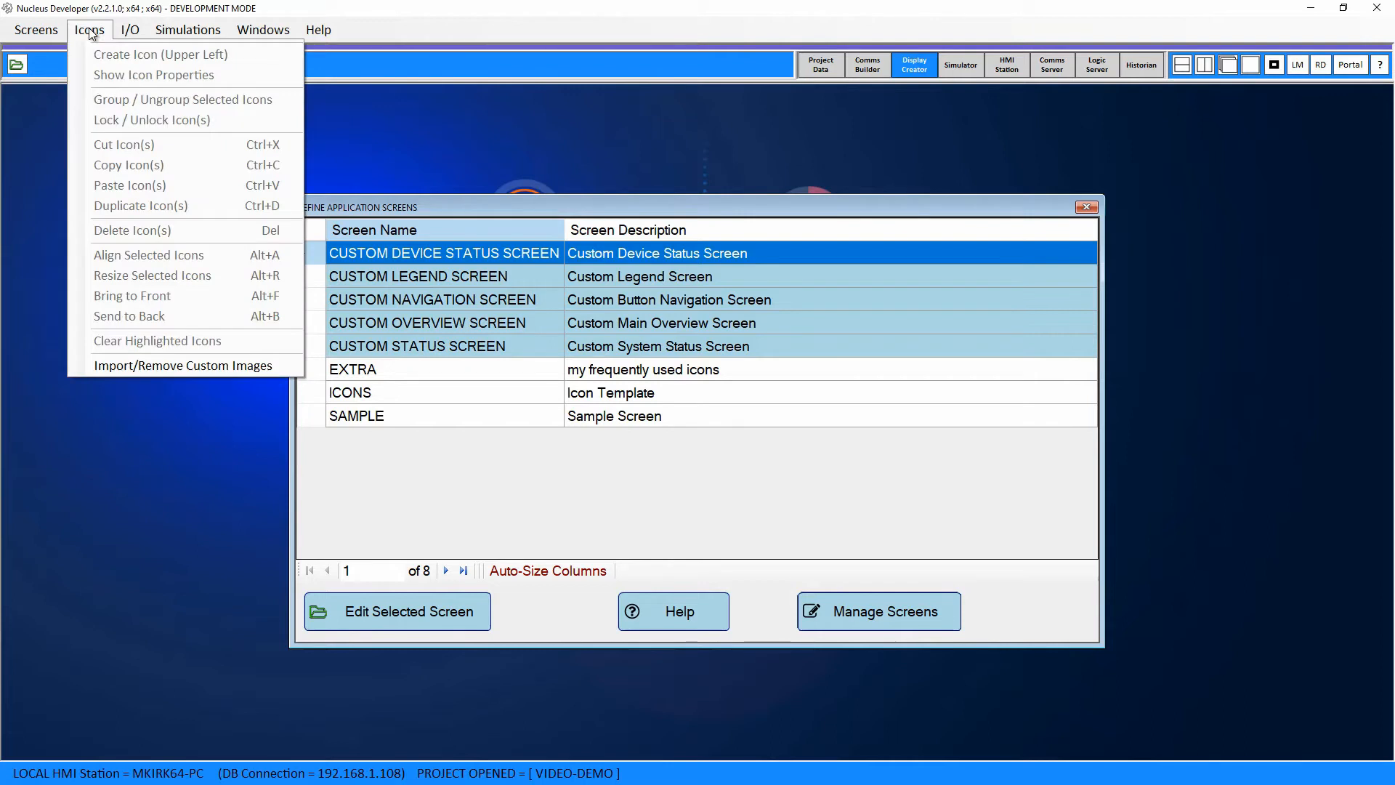
pyautogui.click(193, 368)
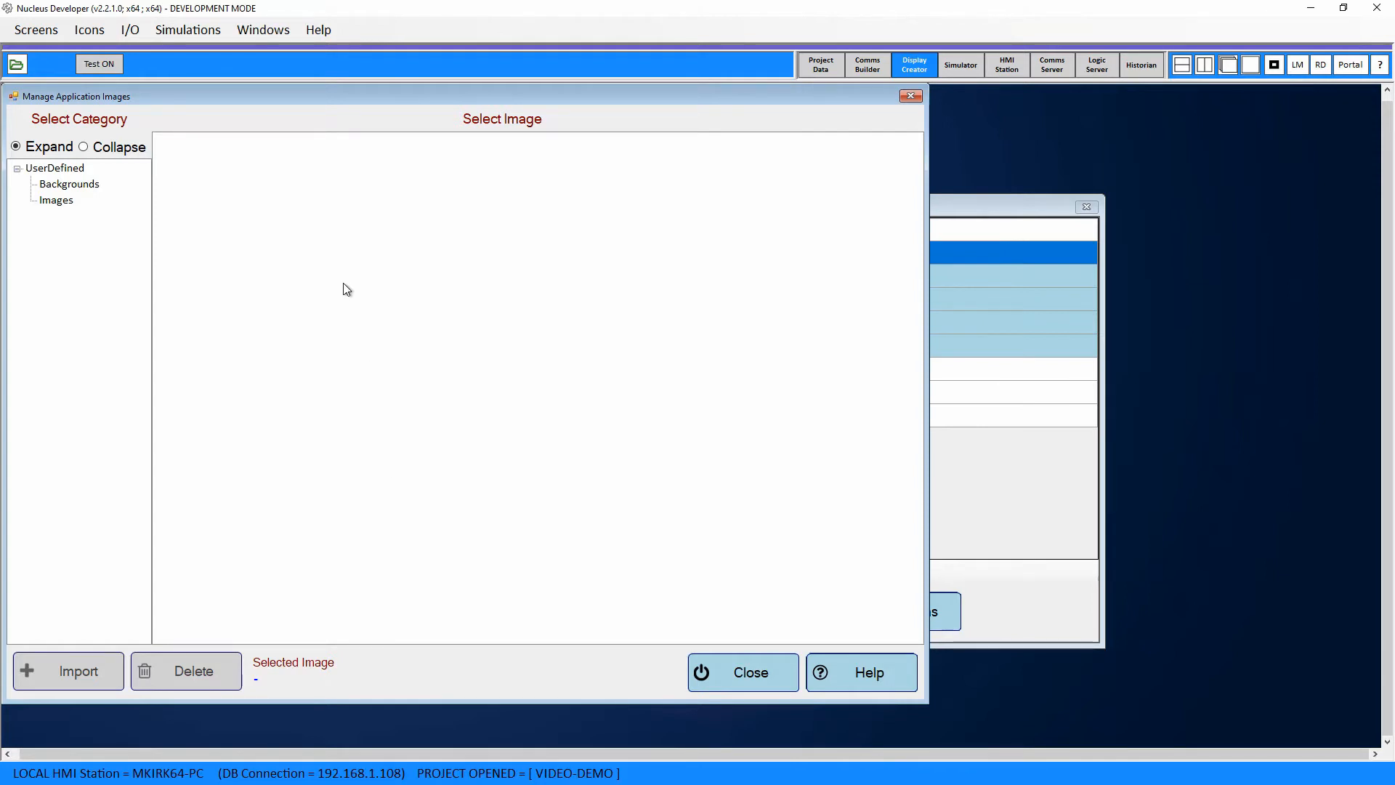
pyautogui.click(68, 188)
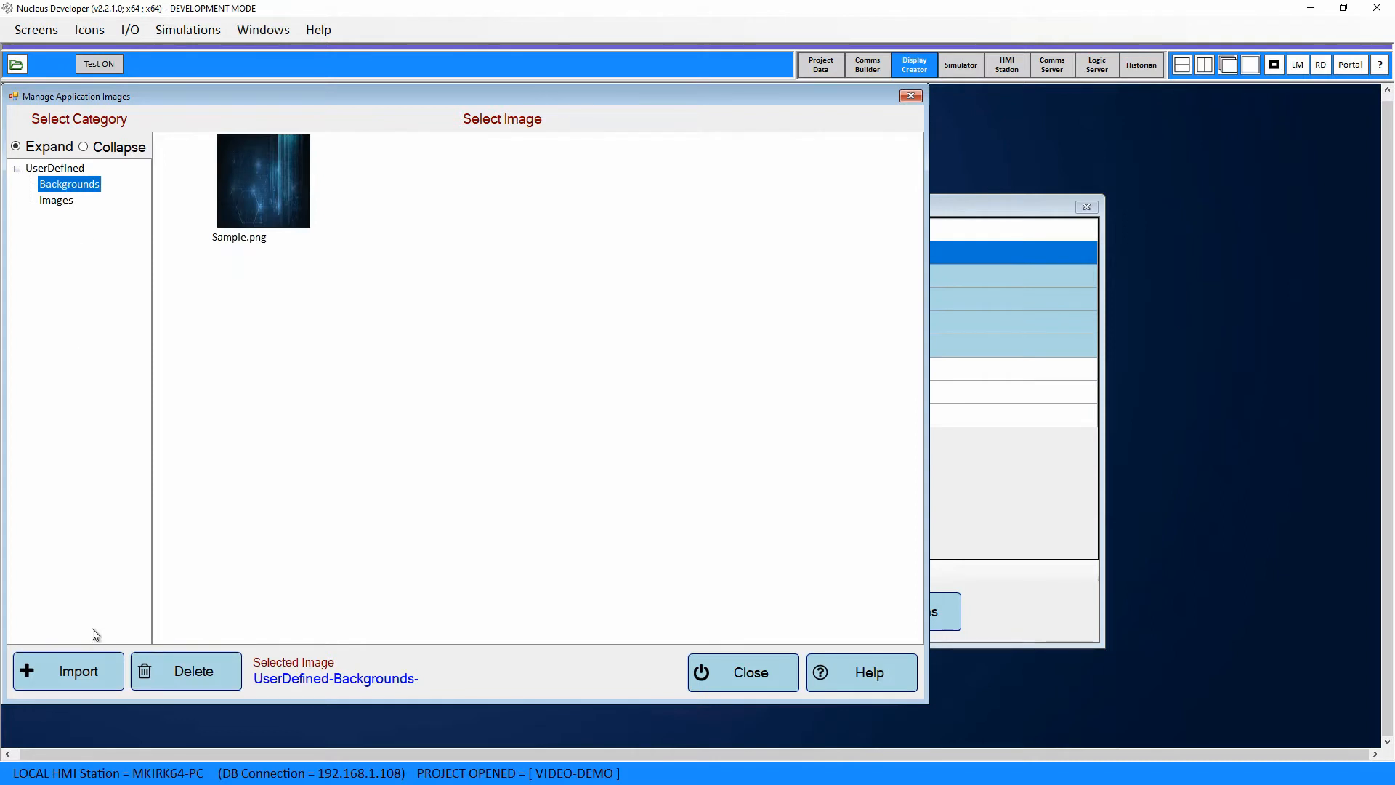
pyautogui.click(82, 669)
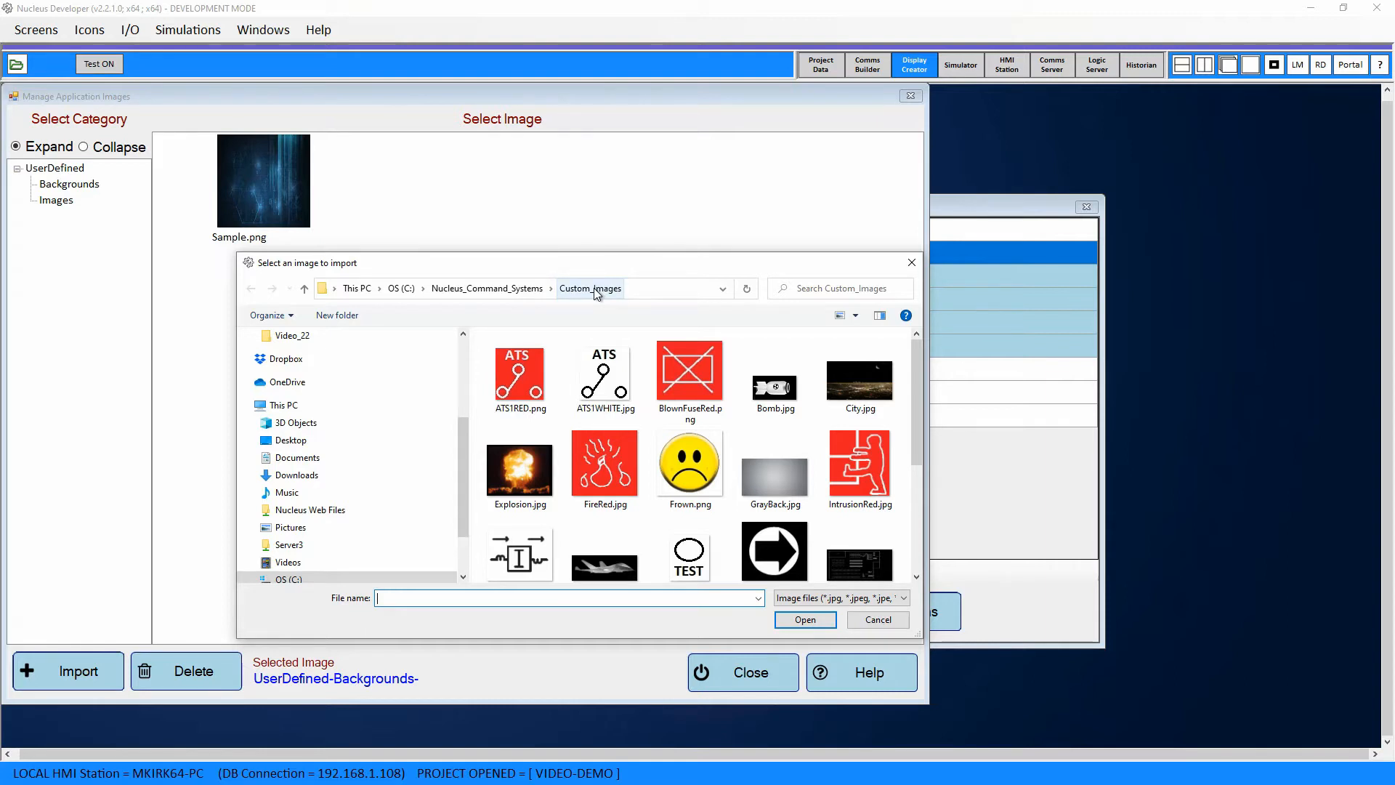
pyautogui.click(780, 474)
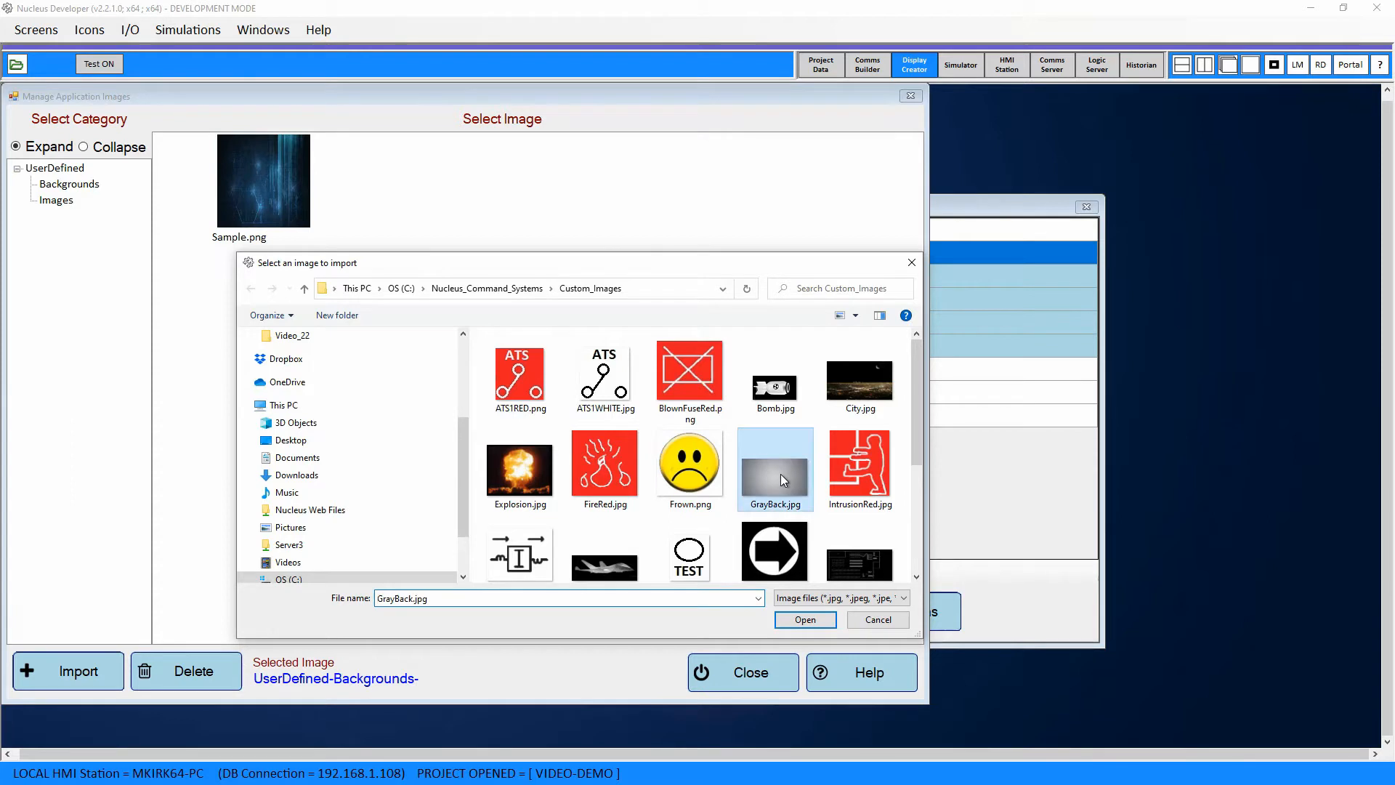
pyautogui.click(803, 624)
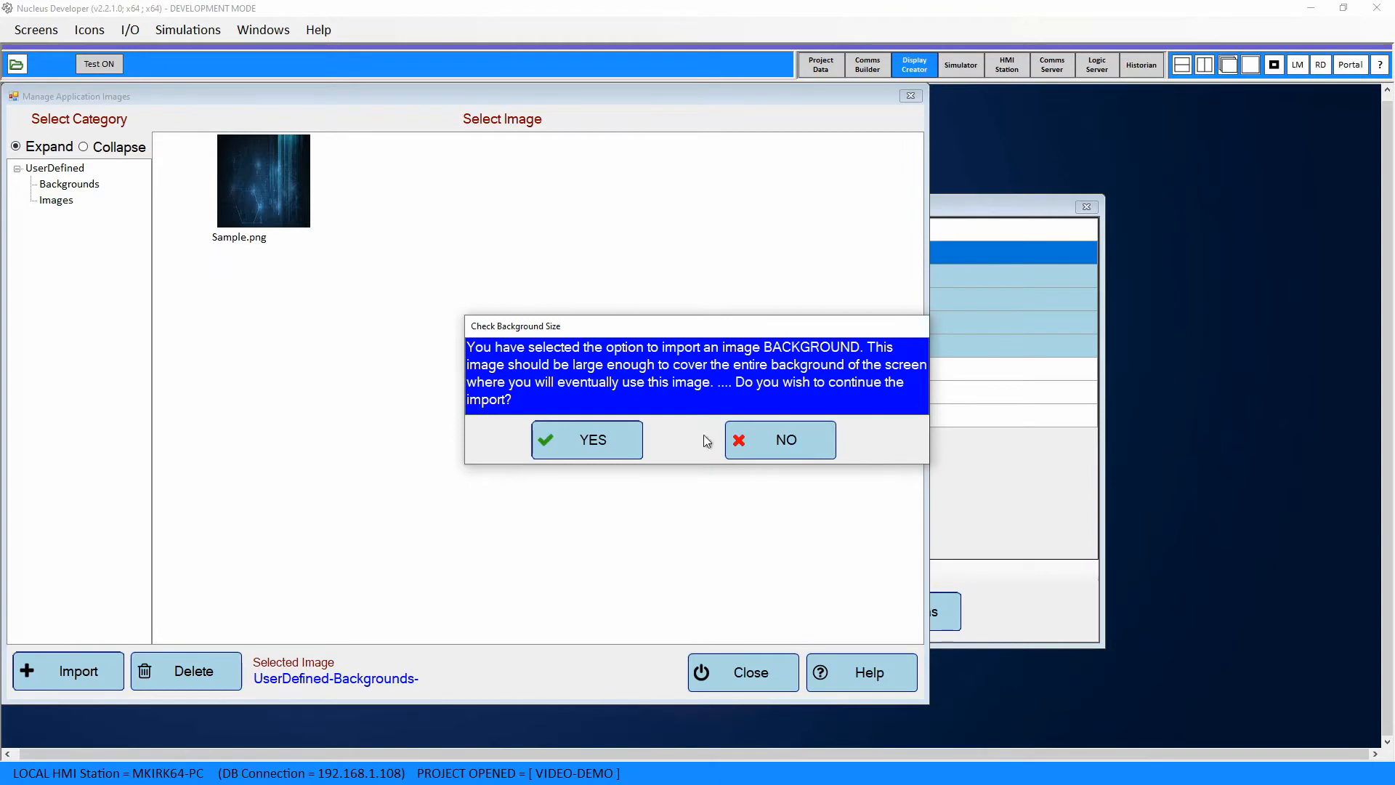
pyautogui.click(591, 445)
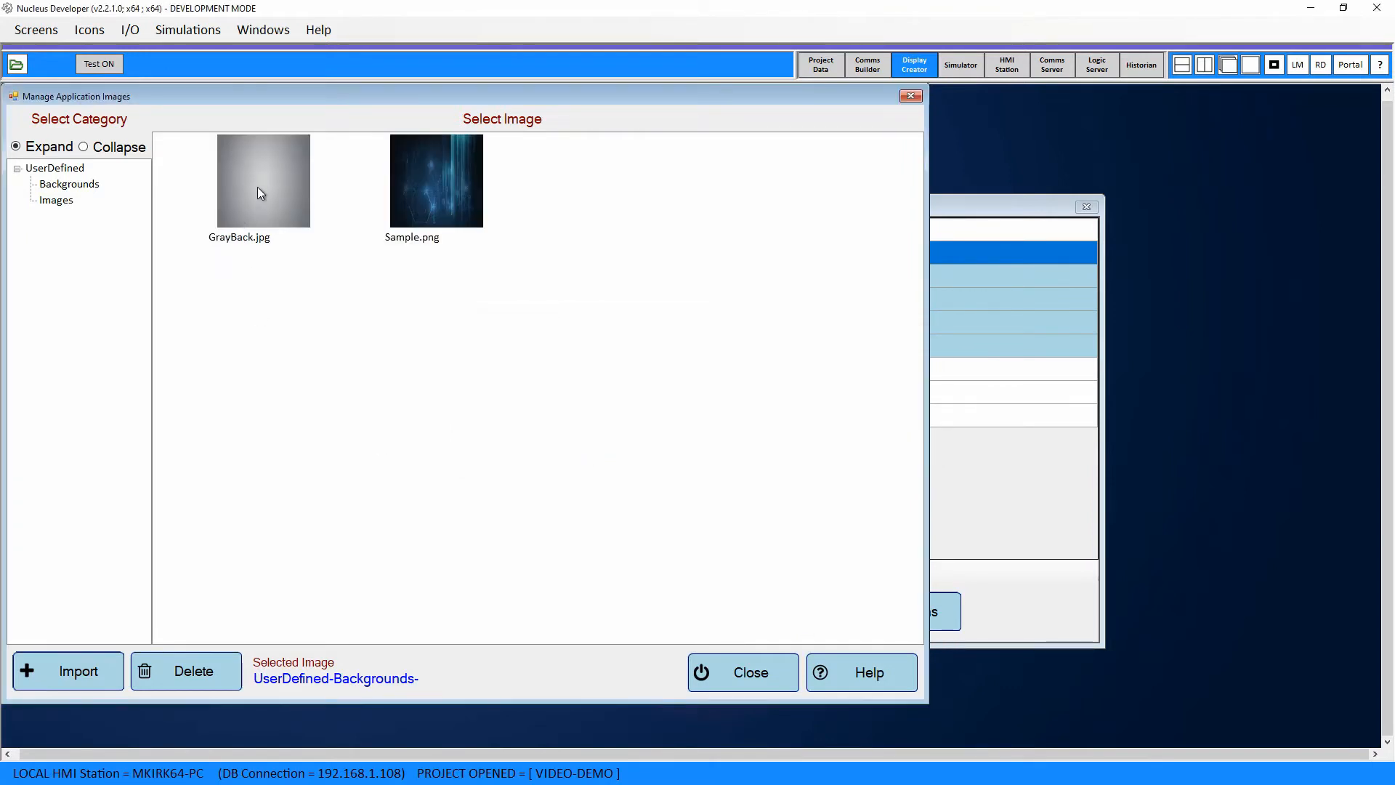
# Step: Examine the UserDefined Images category in the custom image manager and close the manager
pyautogui.click(56, 205)
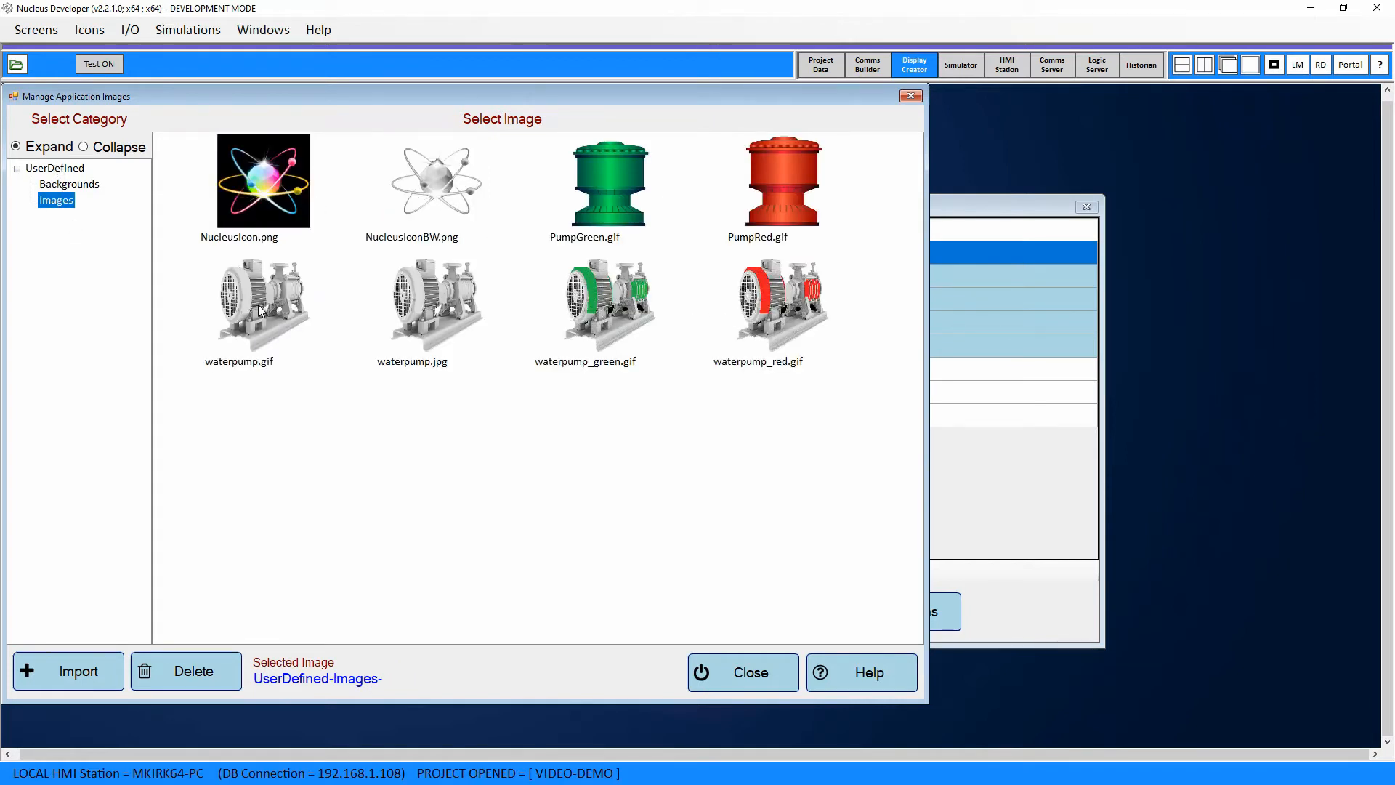
pyautogui.click(55, 168)
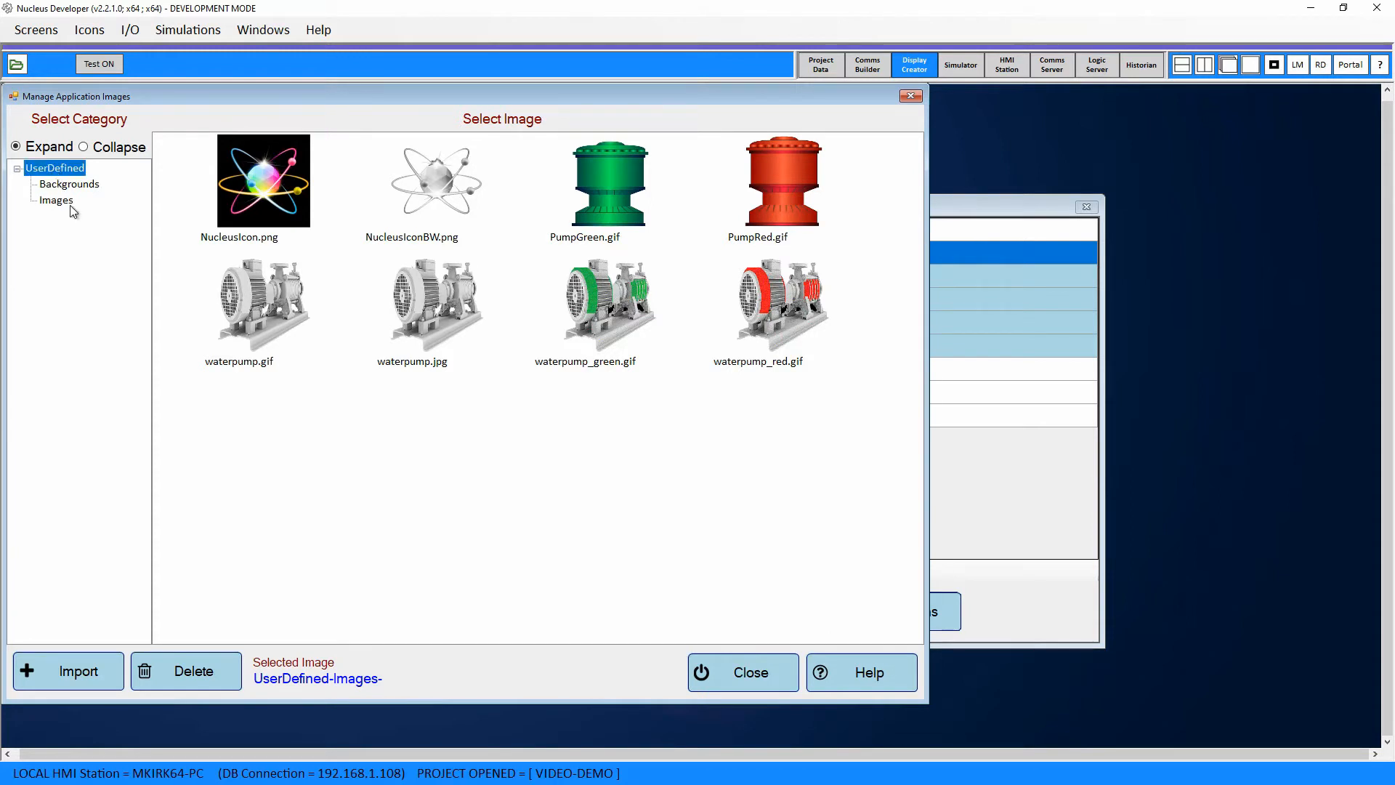
pyautogui.click(61, 204)
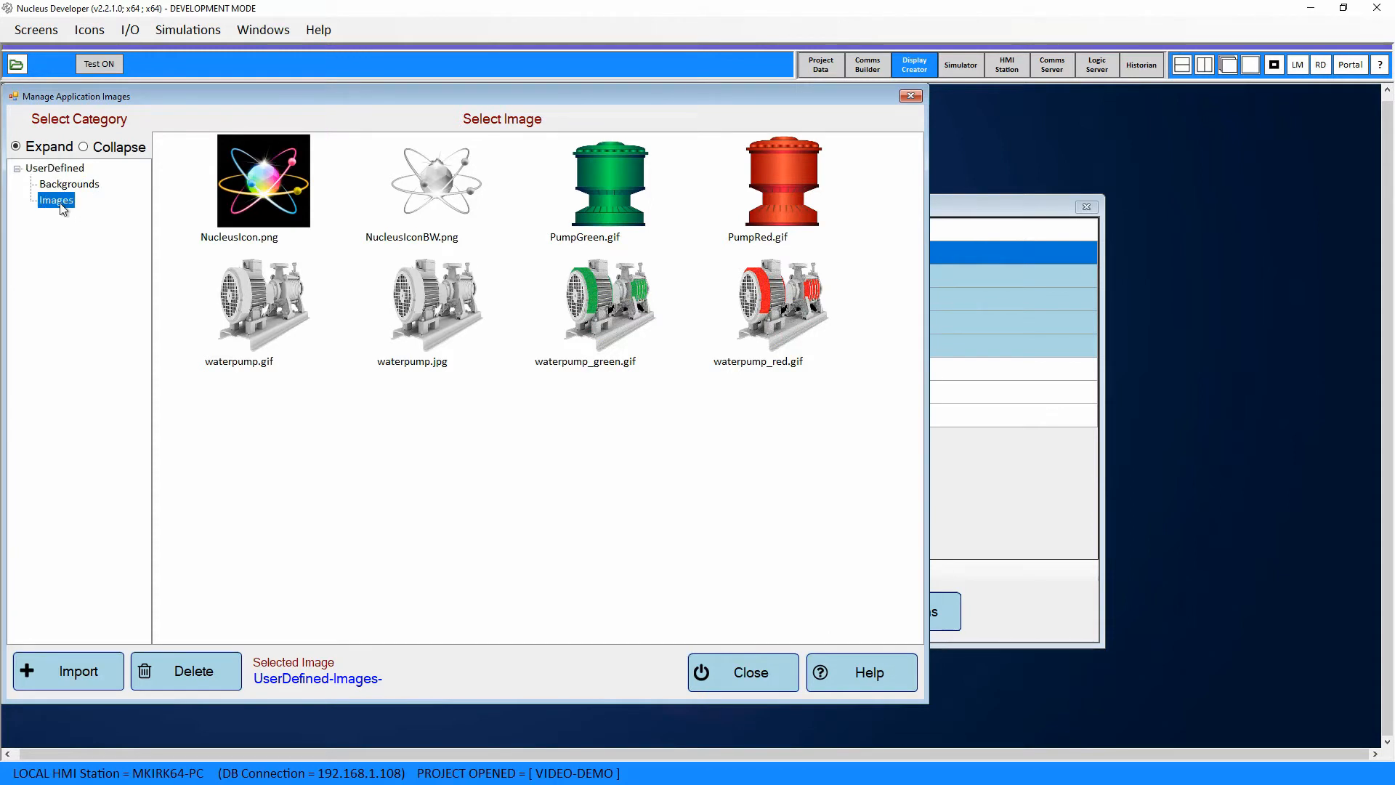
pyautogui.click(742, 668)
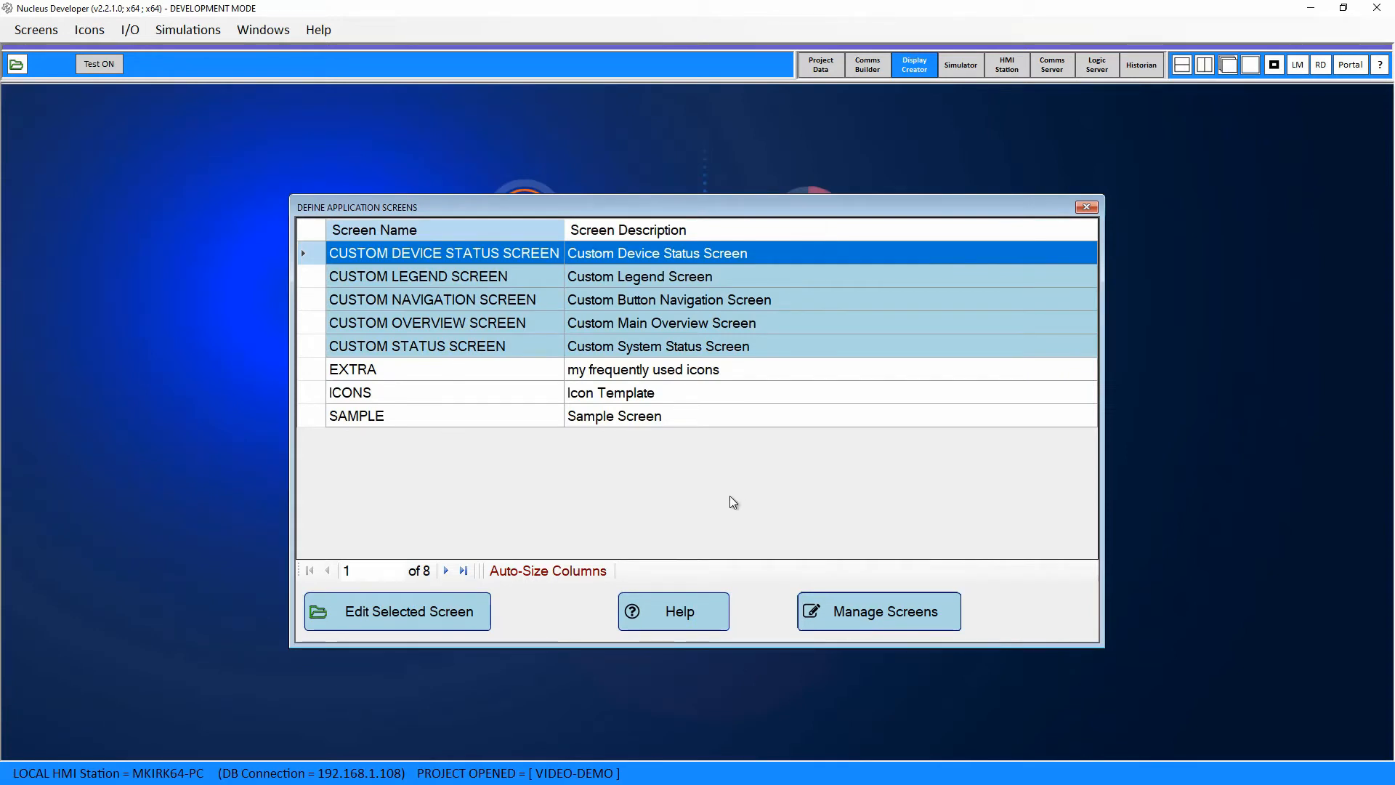
# Step: Open CUSTOM OVERVIEW SCREEN for editing and set its background to GrayBack.jpg from the UserDefined Backgrounds category, saving the screen properties
pyautogui.click(492, 322)
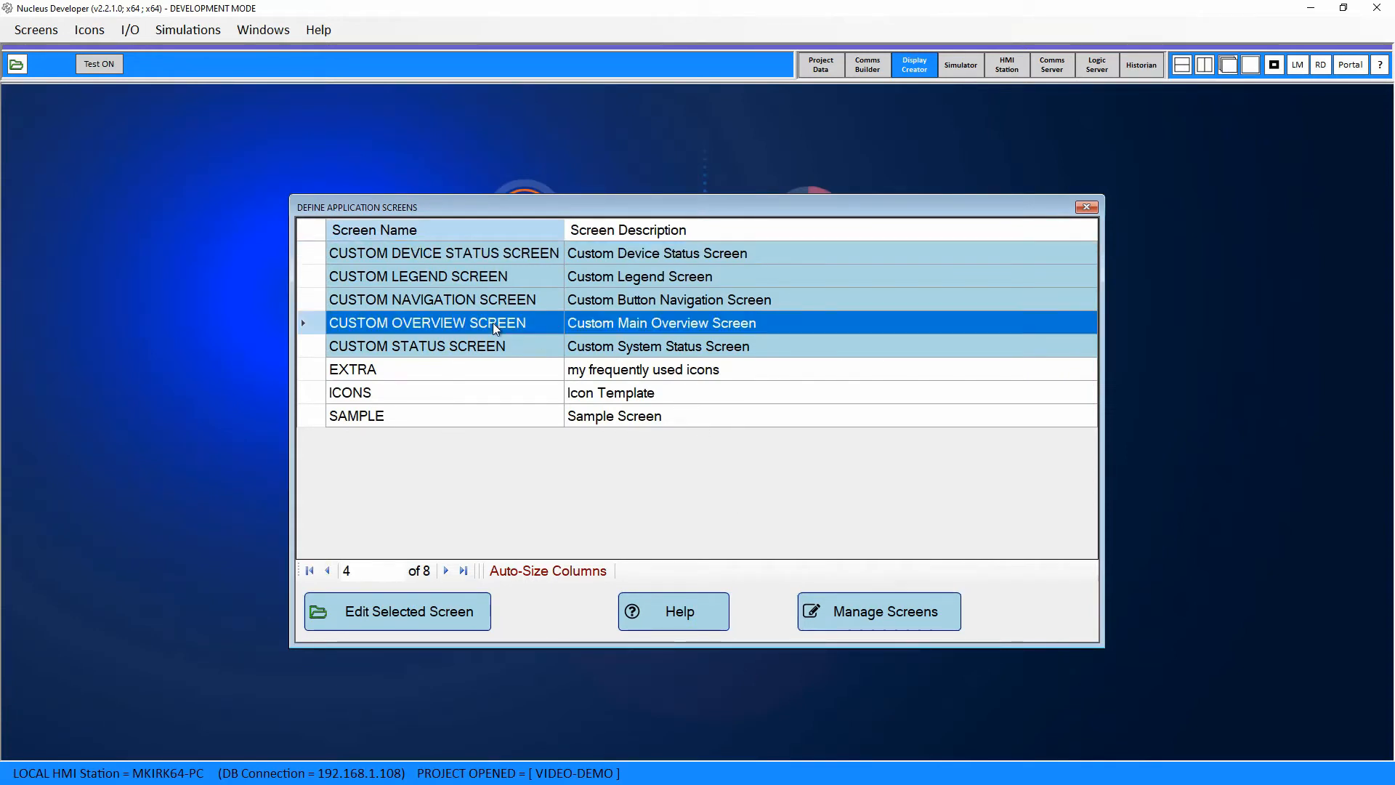
pyautogui.click(405, 613)
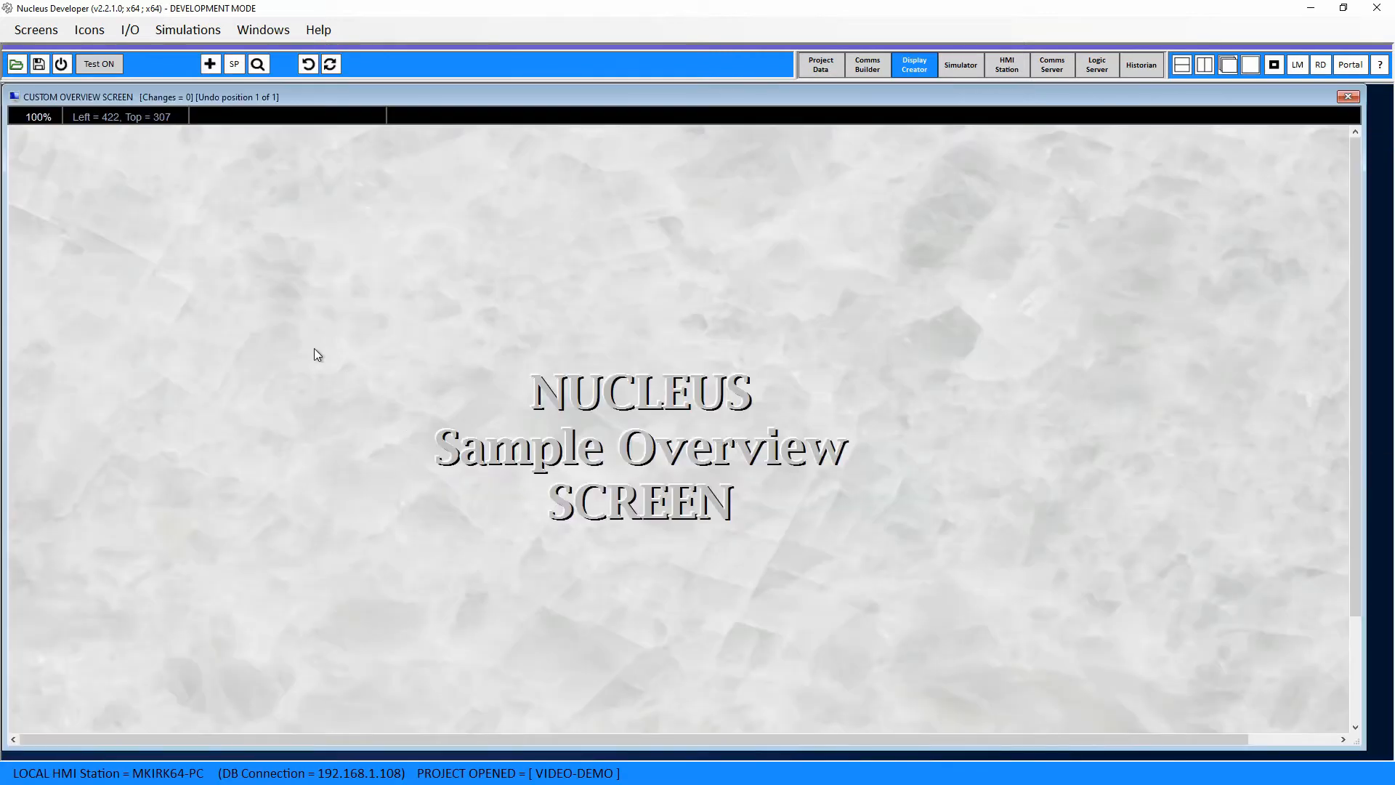
pyautogui.click(35, 30)
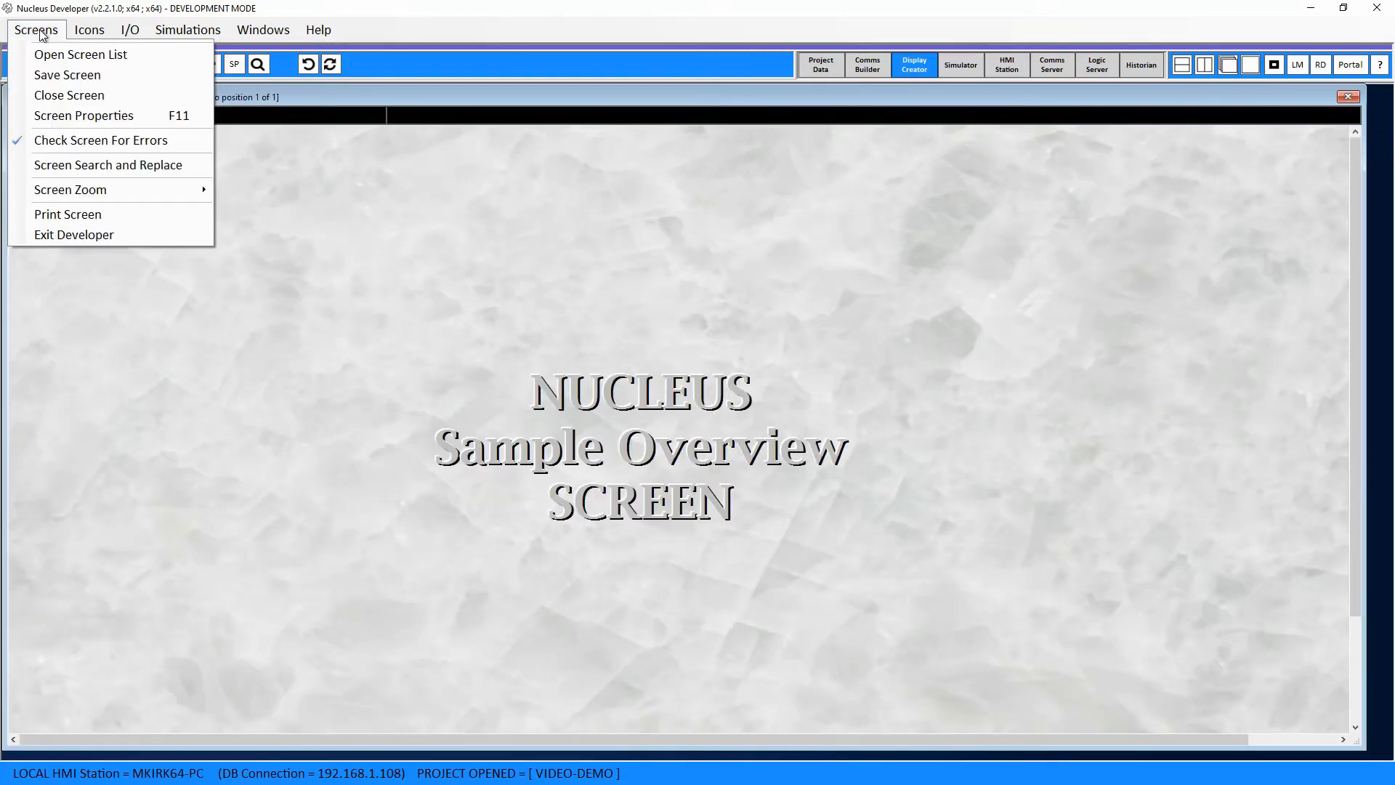
pyautogui.click(82, 116)
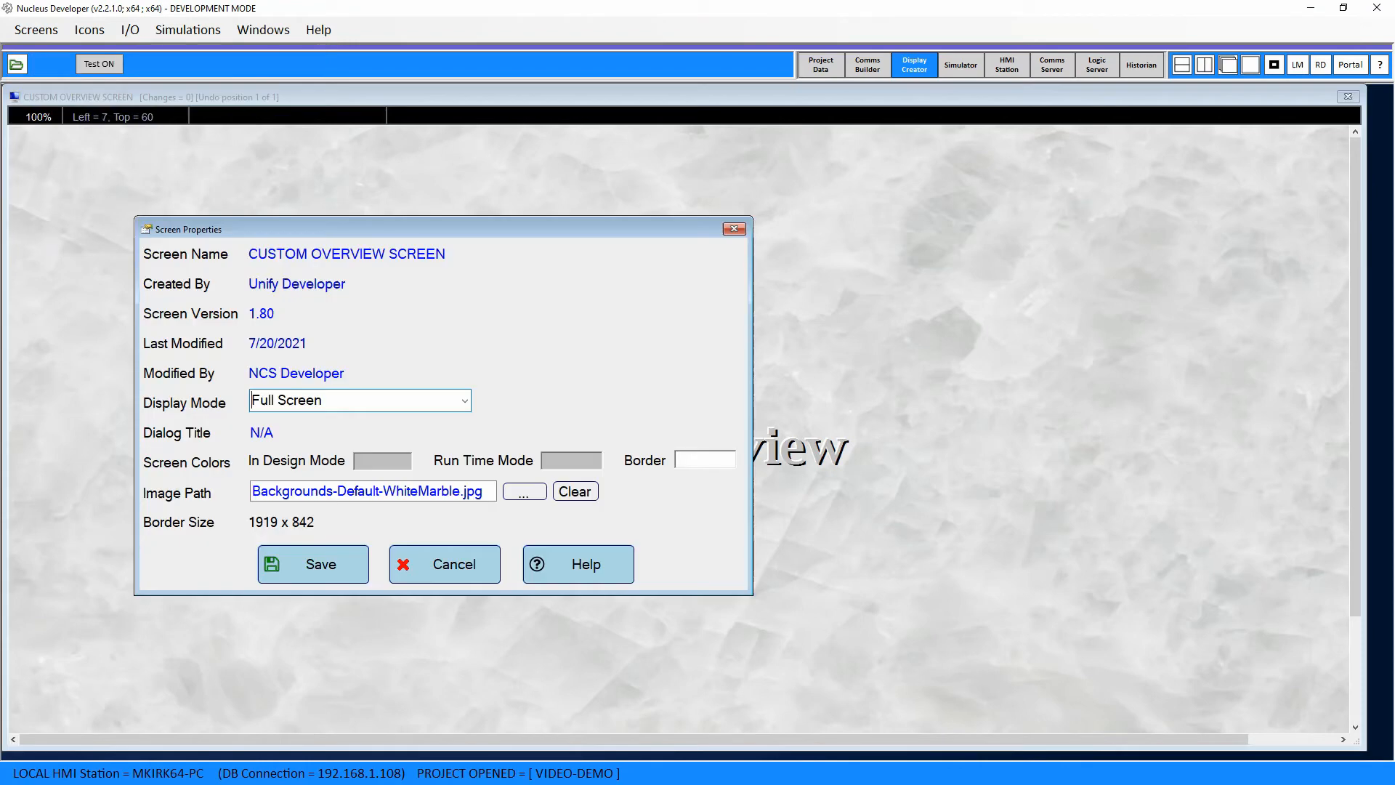
pyautogui.click(537, 499)
pyautogui.click(189, 243)
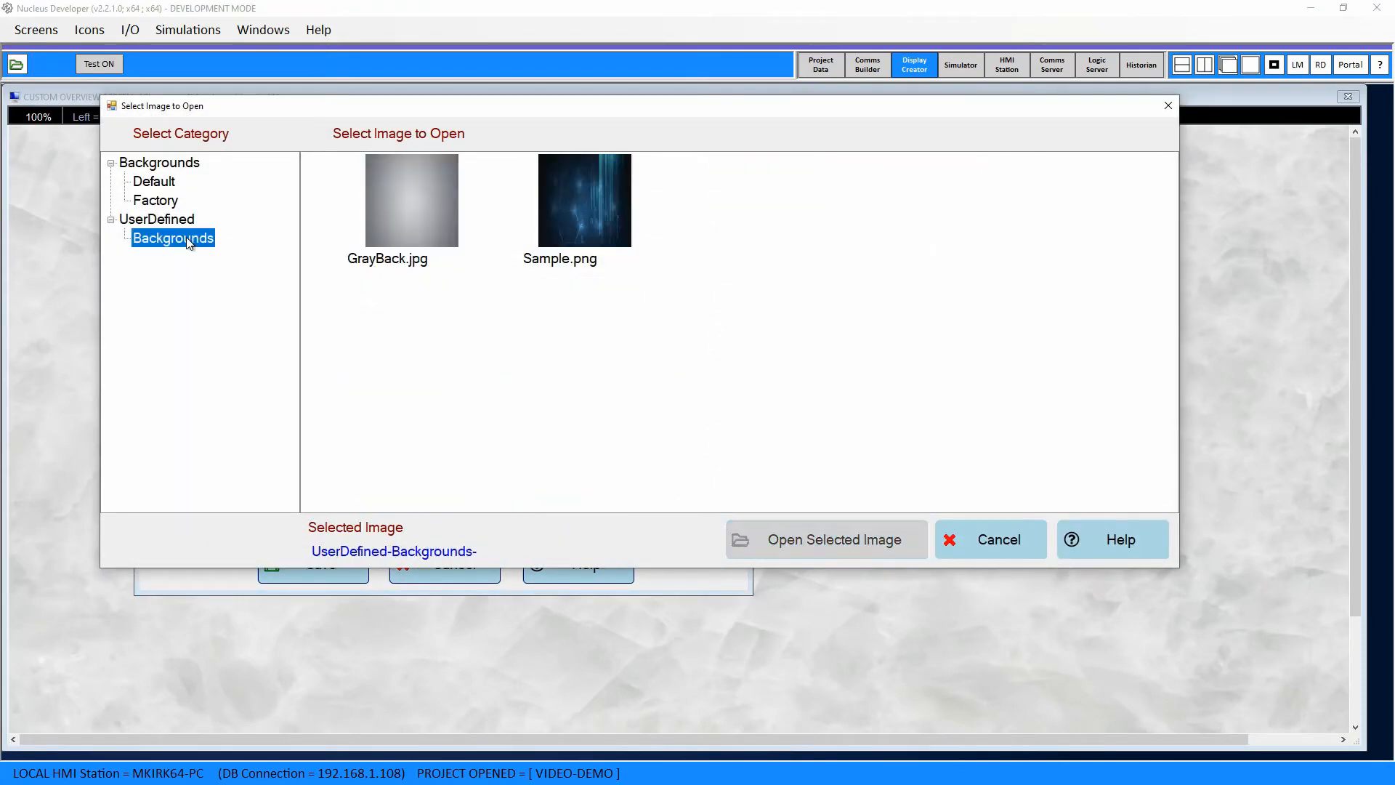
pyautogui.click(387, 209)
pyautogui.click(859, 544)
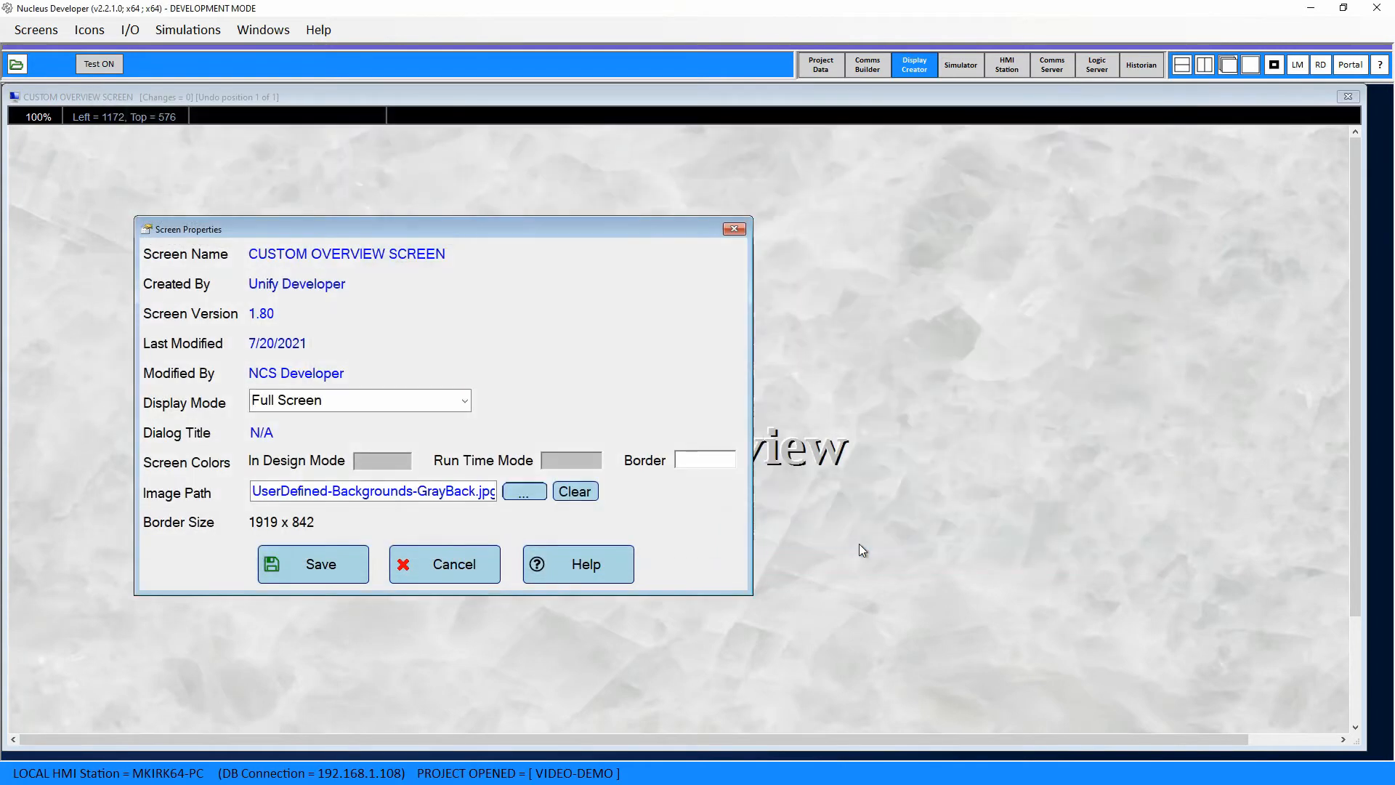
pyautogui.click(327, 571)
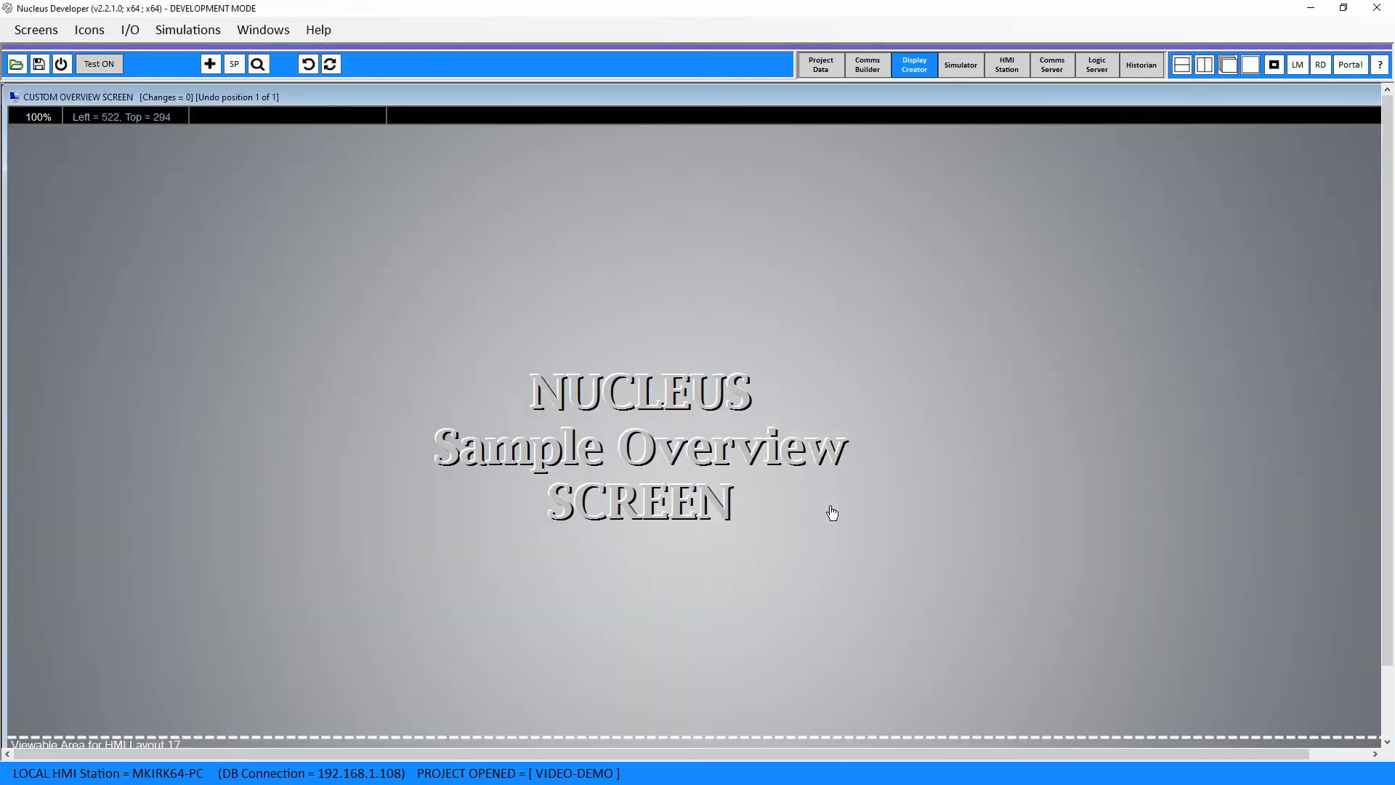
# Step: Move the three-line NUCLEUS Sample Overview SCREEN title to the horizontal middle of the background, save the overview screen and close it
pyautogui.moveTo(386, 338); pyautogui.dragTo(930, 585)
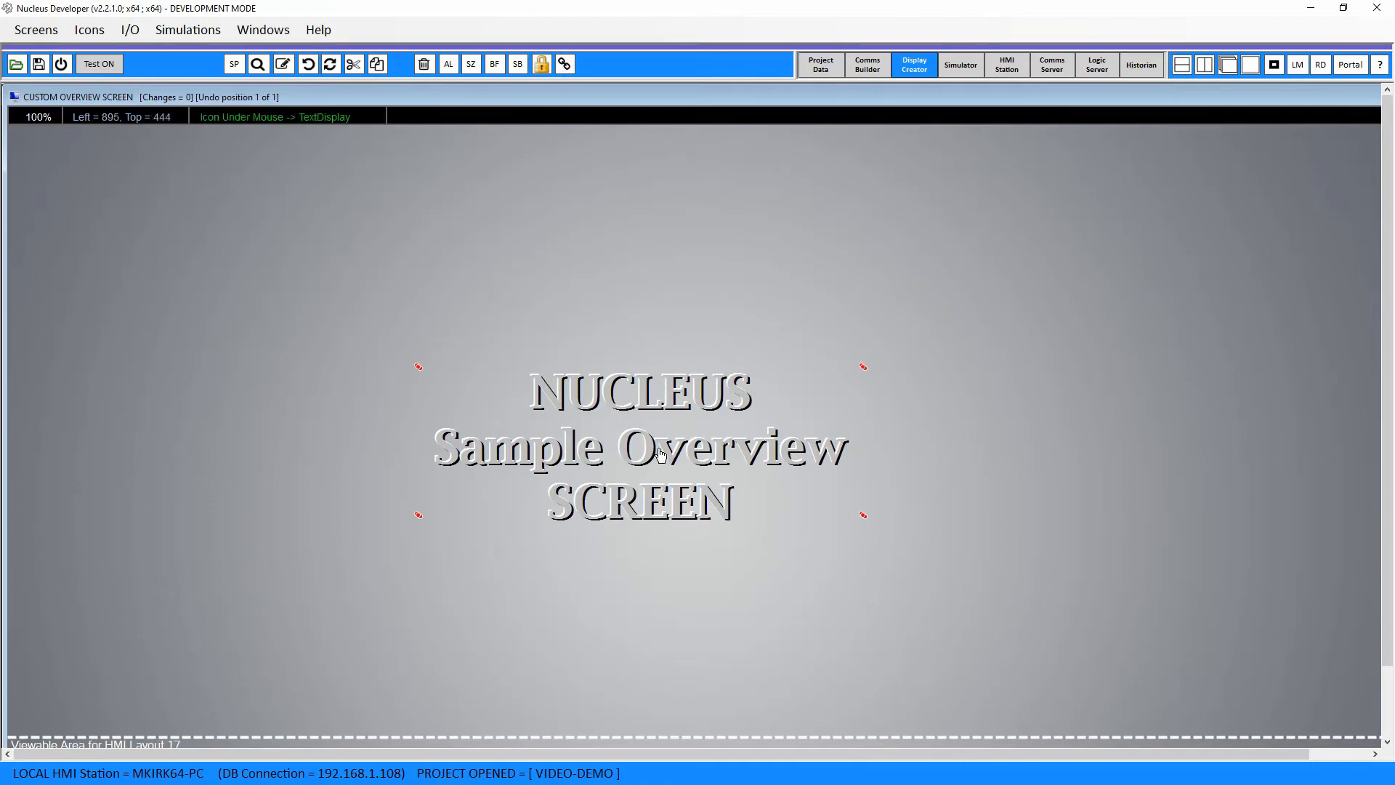
pyautogui.moveTo(662, 448); pyautogui.dragTo(729, 454)
pyautogui.scroll(-1, 421, 652)
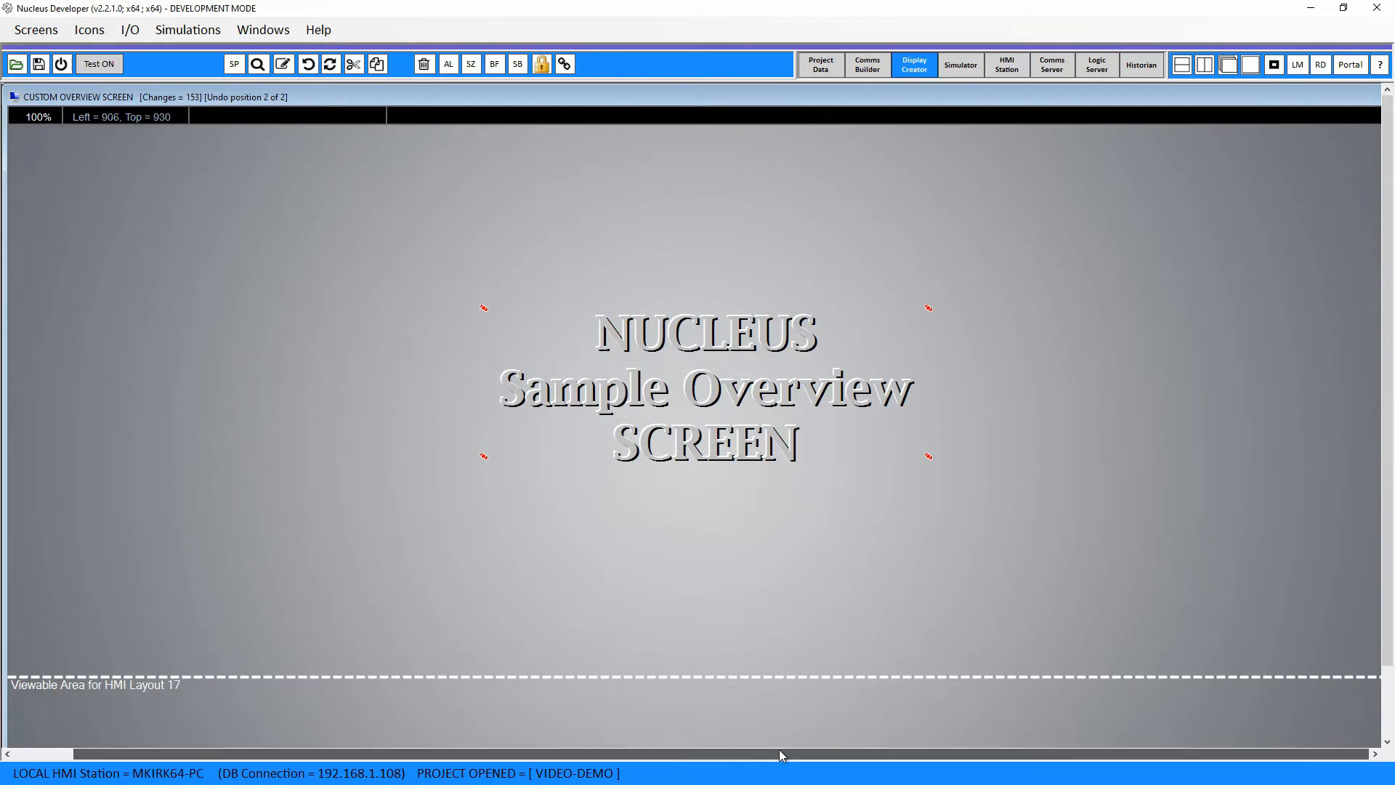
pyautogui.moveTo(779, 752); pyautogui.dragTo(841, 753)
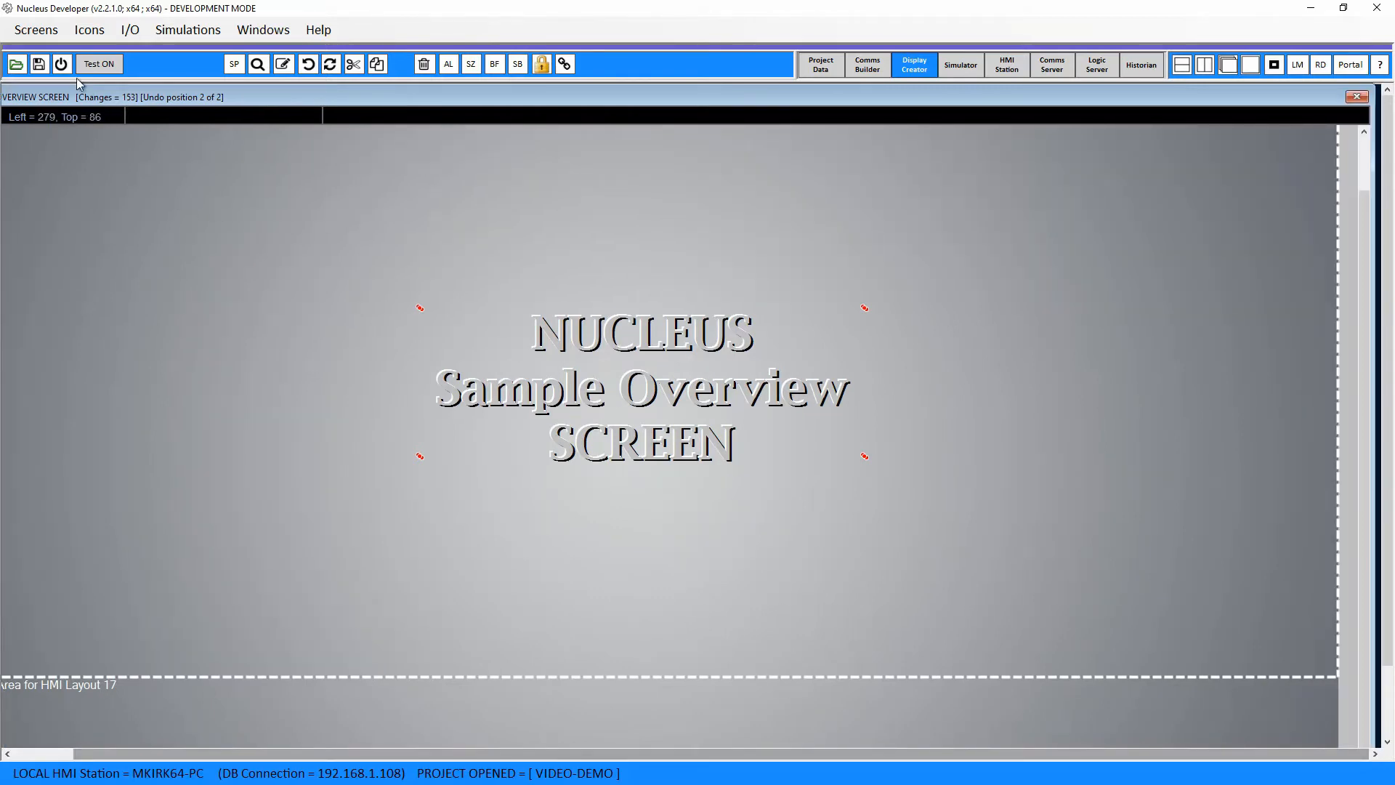
pyautogui.click(38, 65)
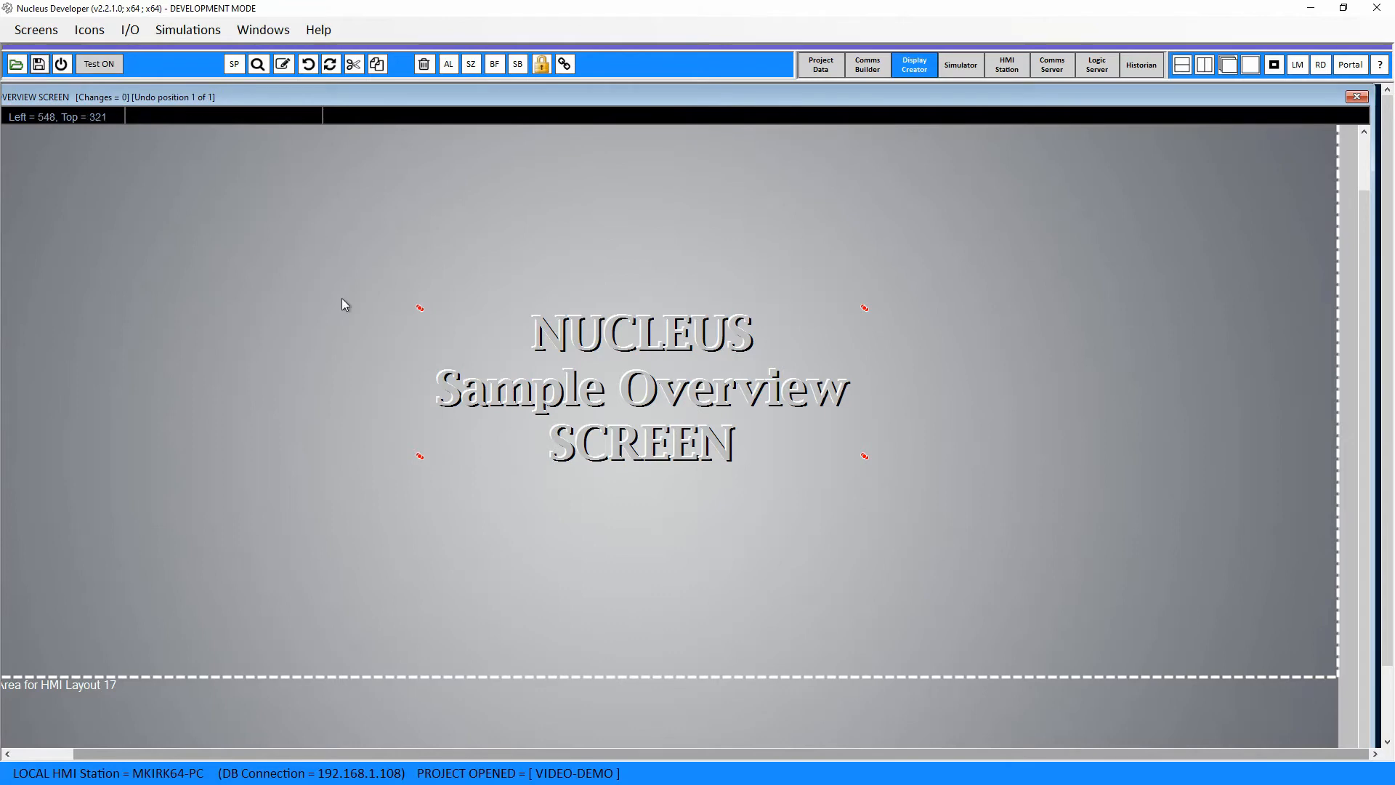
pyautogui.click(1357, 97)
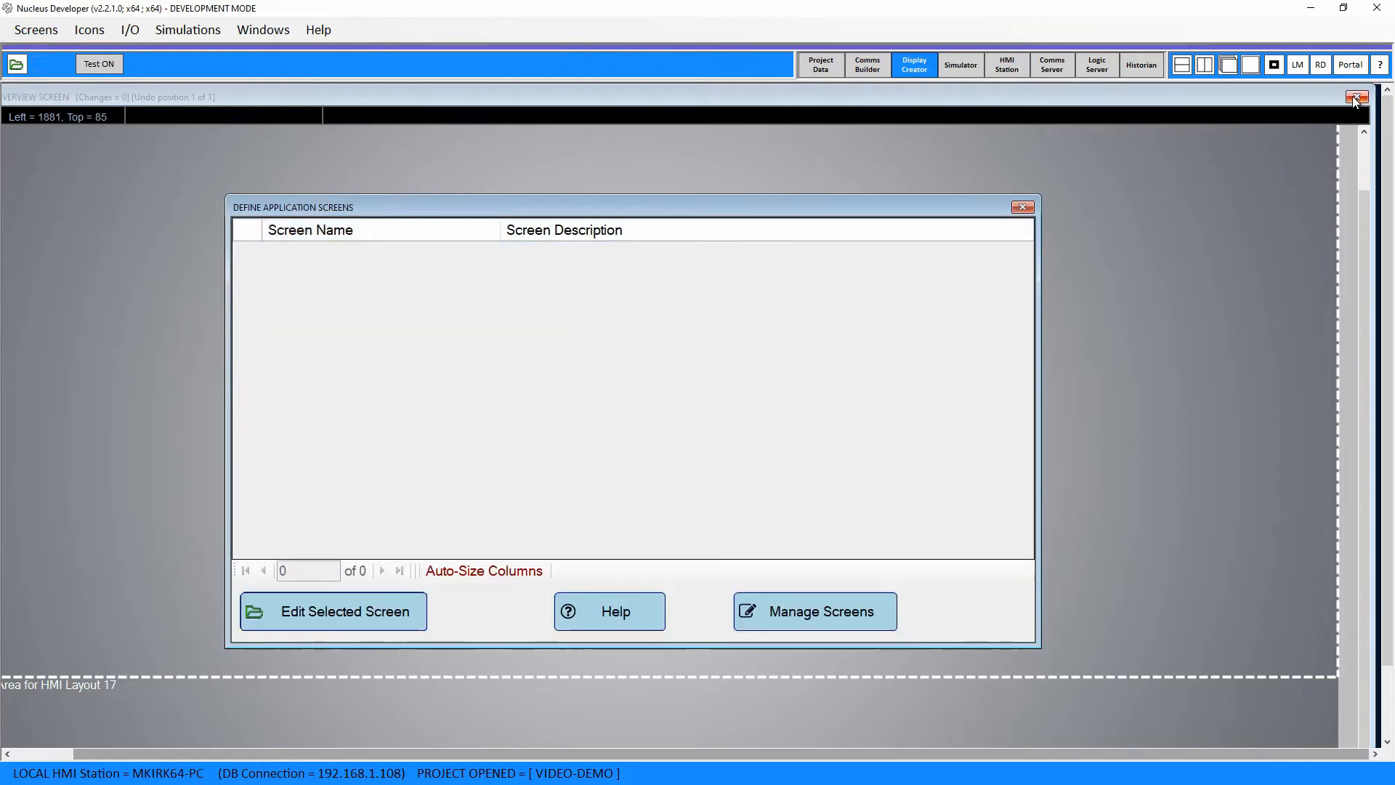
# Step: Open CUSTOM NAVIGATION SCREEN for editing and set its background to GrayBack.jpg from UserDefined Backgrounds, saving the screen properties
pyautogui.click(361, 301)
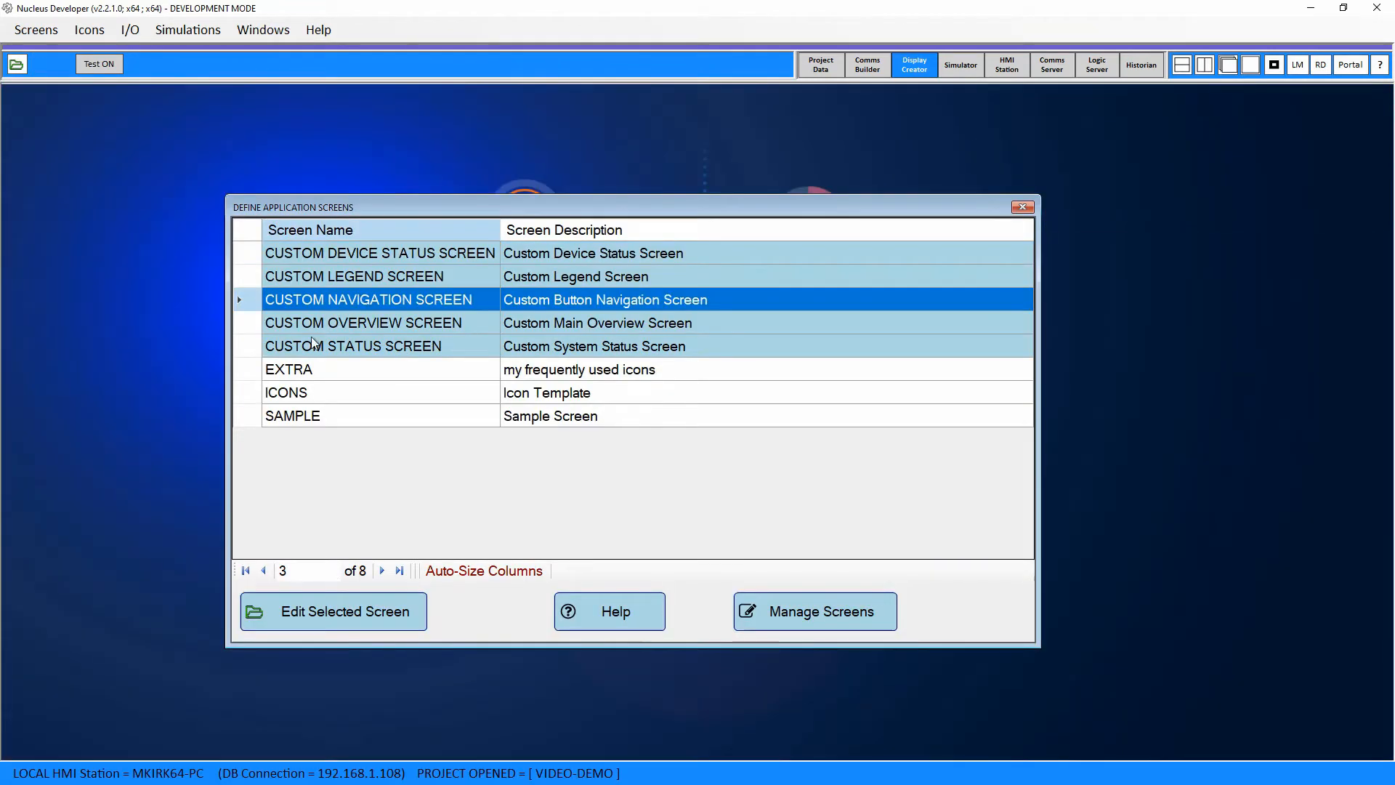
pyautogui.click(344, 616)
pyautogui.rightClick(527, 331)
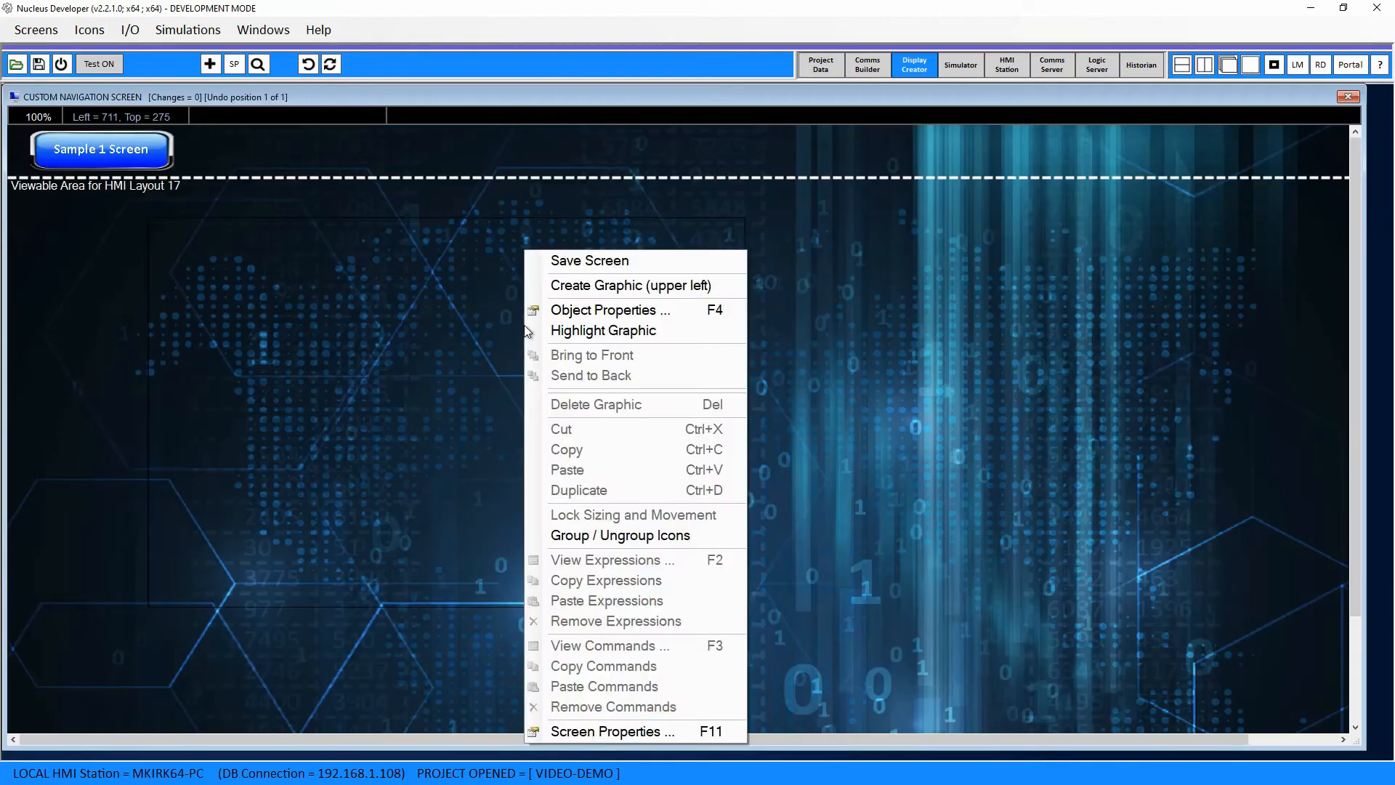
pyautogui.click(603, 732)
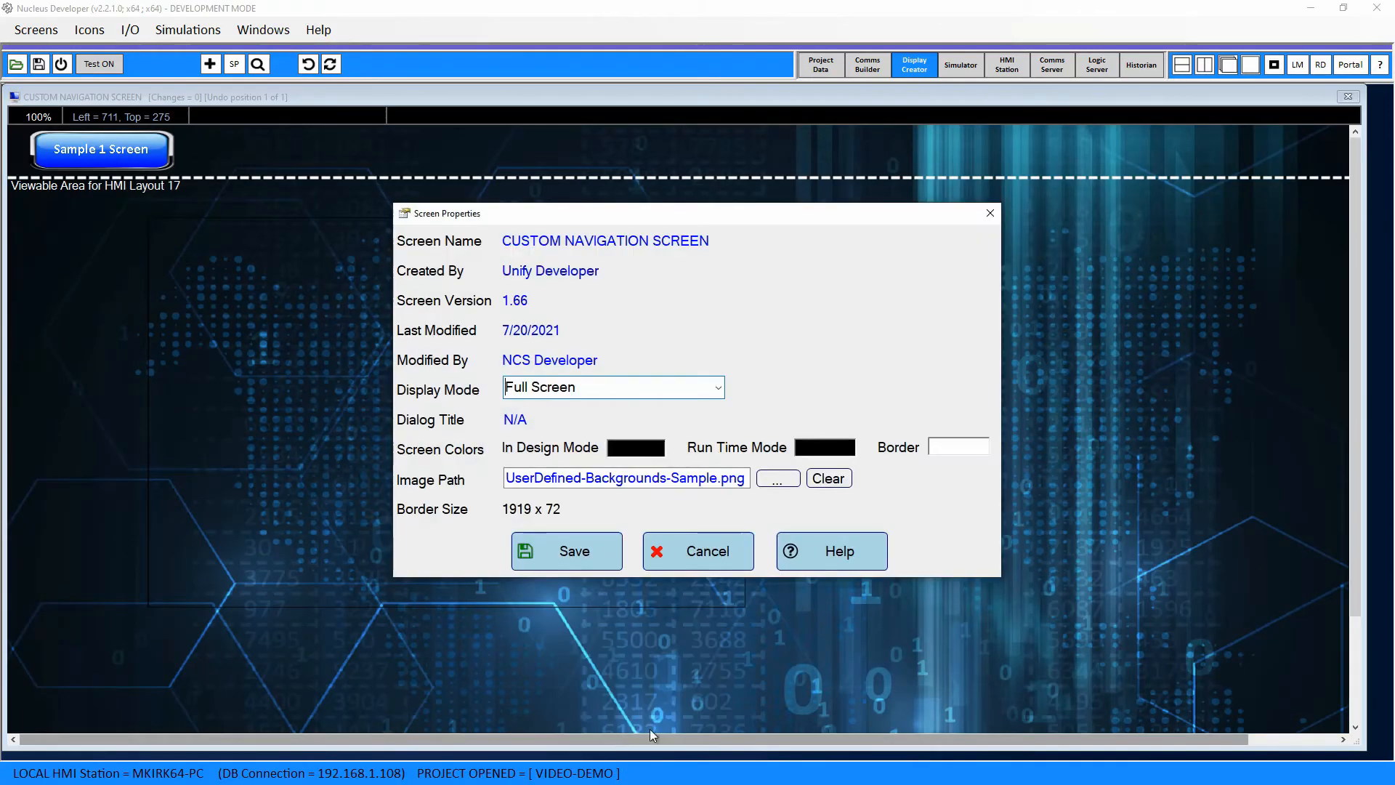
pyautogui.click(778, 479)
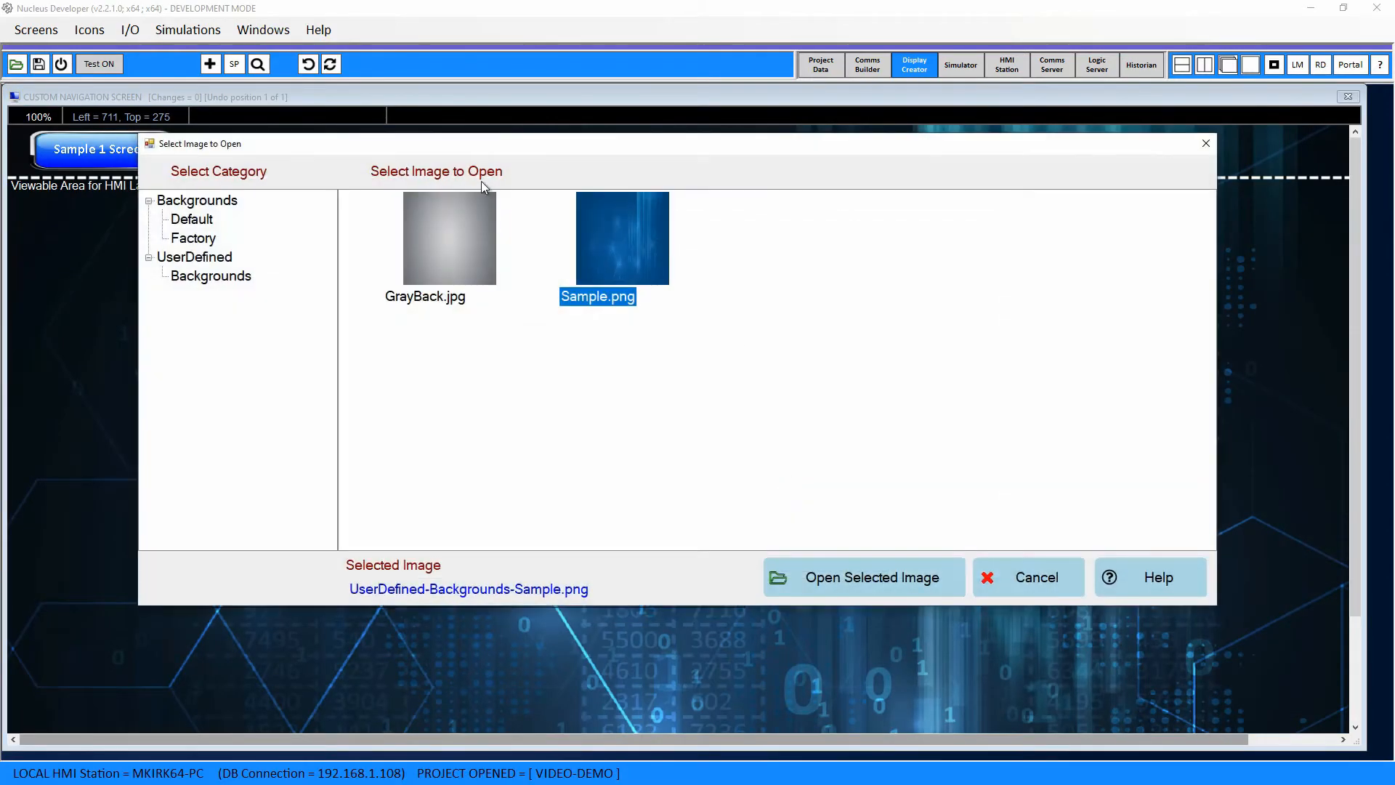
pyautogui.click(459, 223)
pyautogui.click(836, 562)
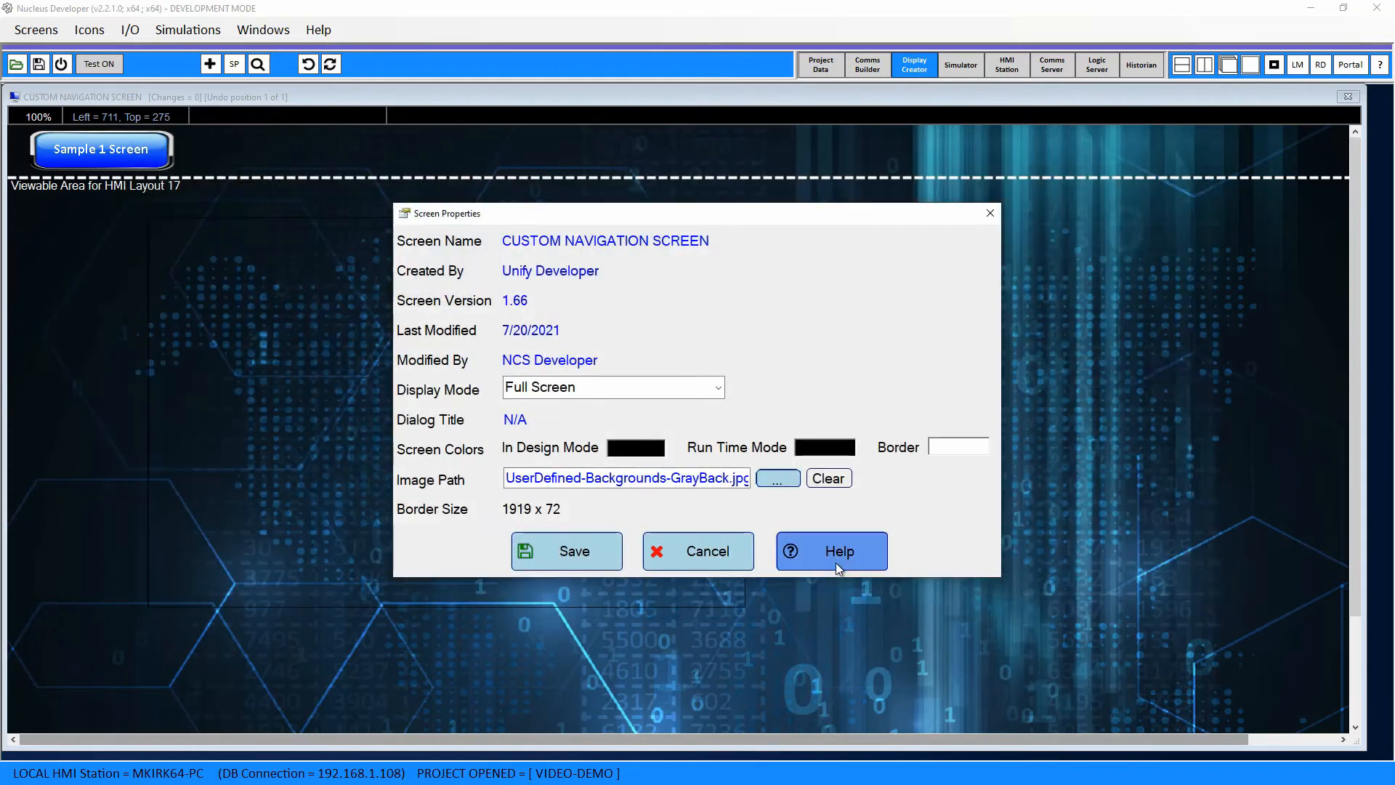
pyautogui.click(563, 553)
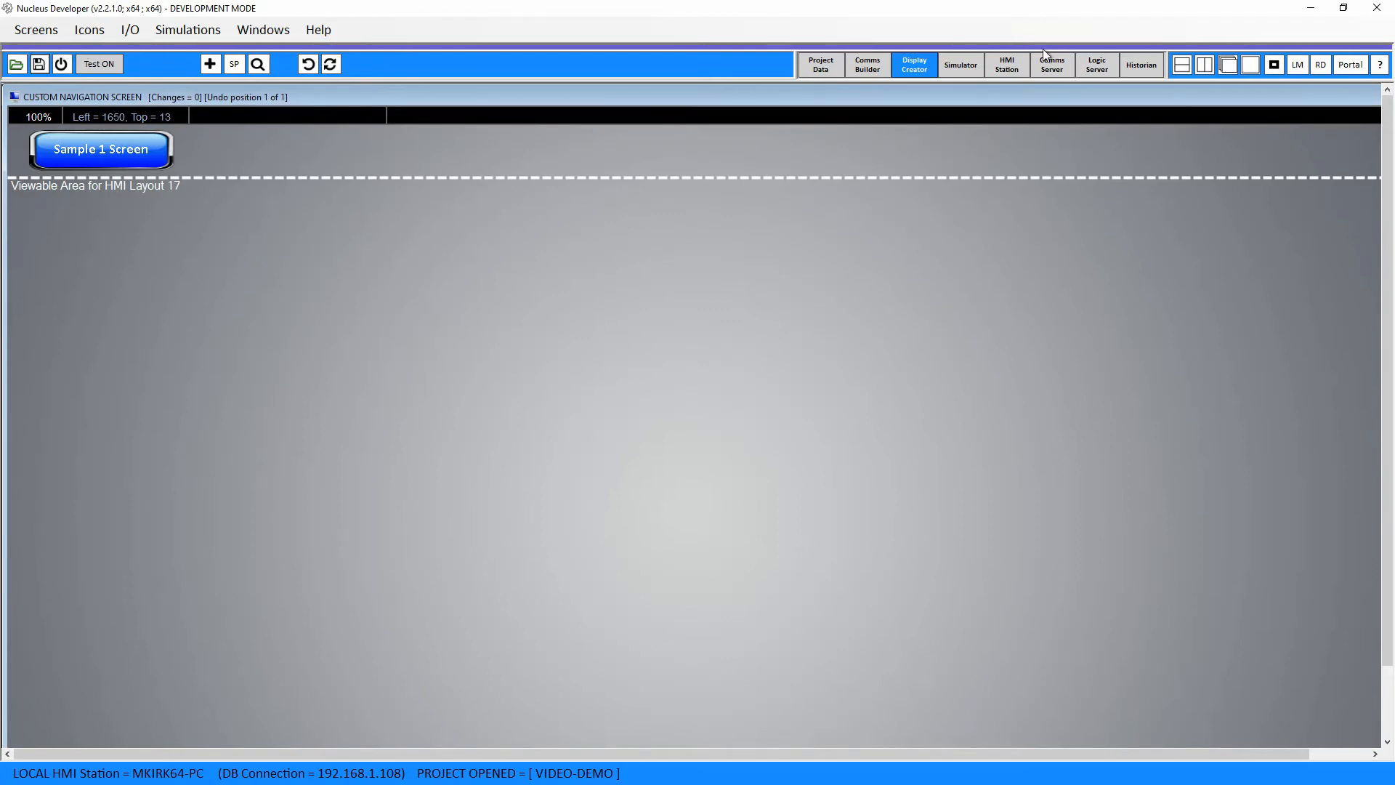
# Step: Launch HMI Station to check the new overview and navigation backgrounds at run time, and log off to return to Display Creator
pyautogui.click(1007, 65)
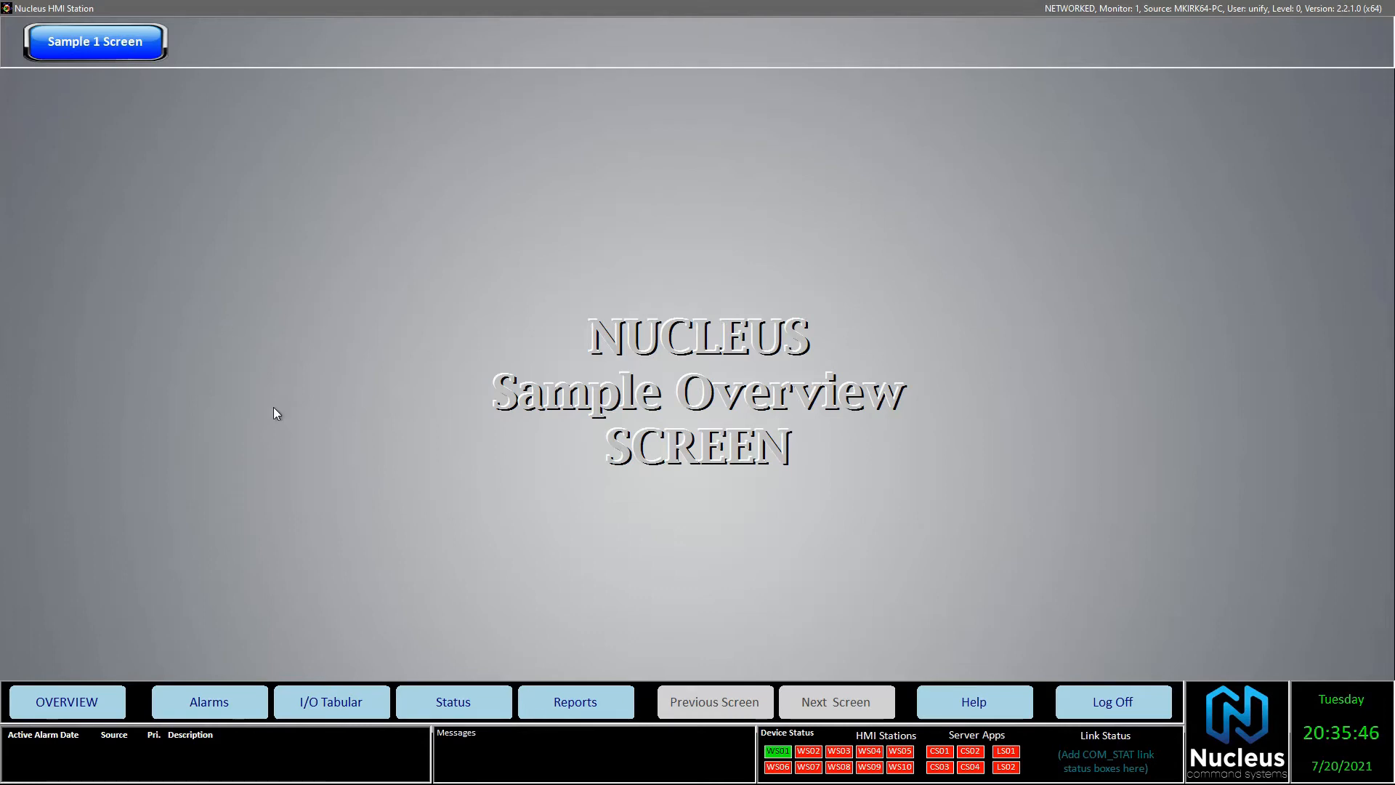
pyautogui.click(1123, 712)
pyautogui.click(600, 435)
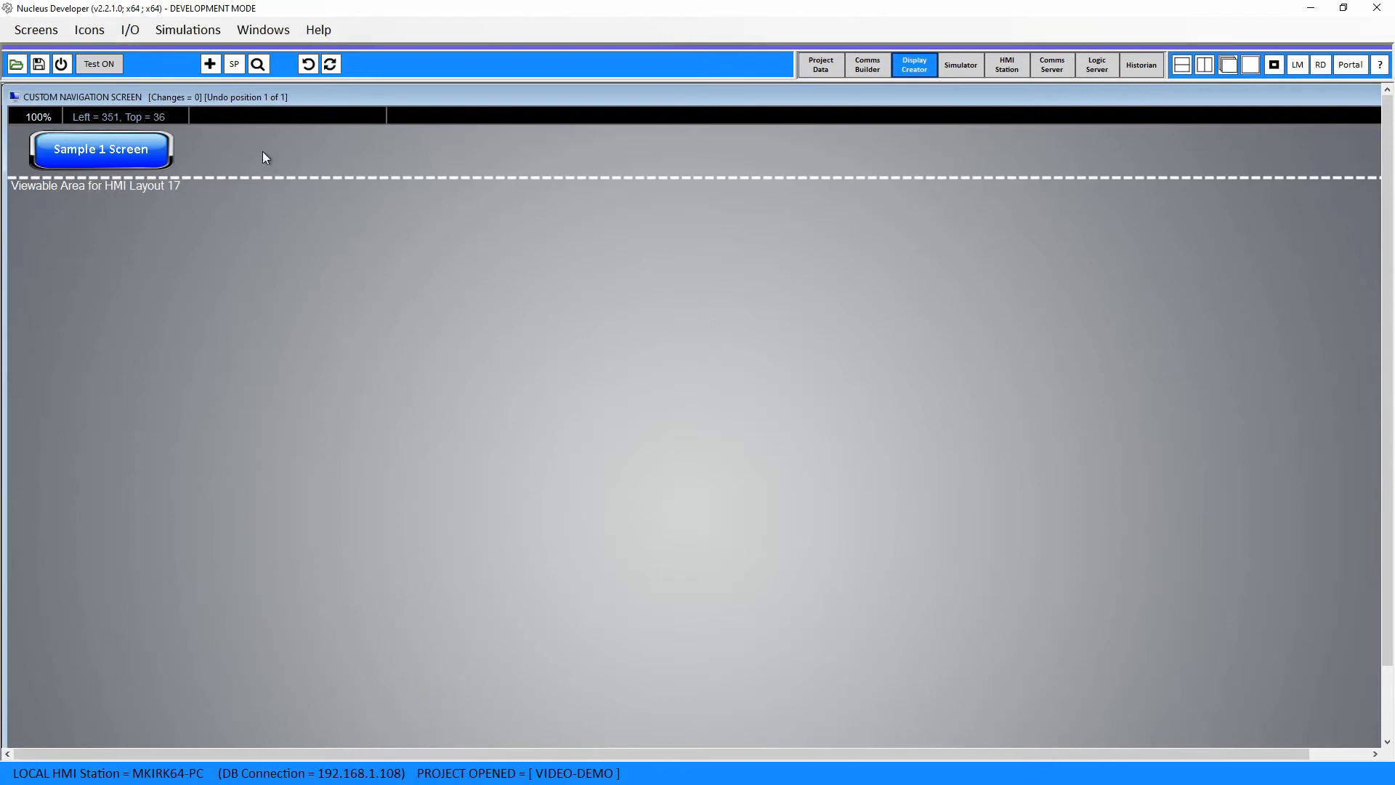
# Step: Create a new application screen named BUILD with the description Manufacturing Screen, and save the screen list
pyautogui.click(16, 64)
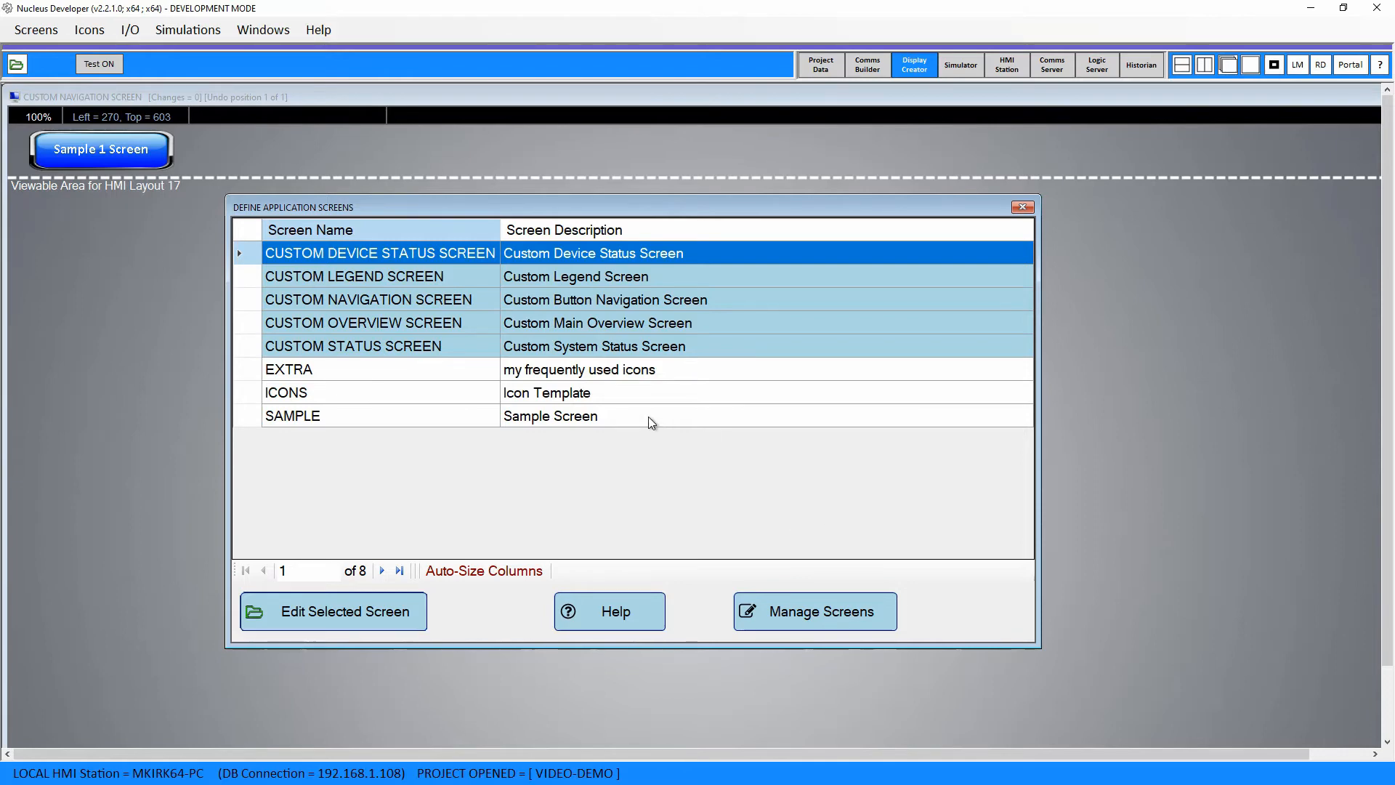
pyautogui.click(830, 611)
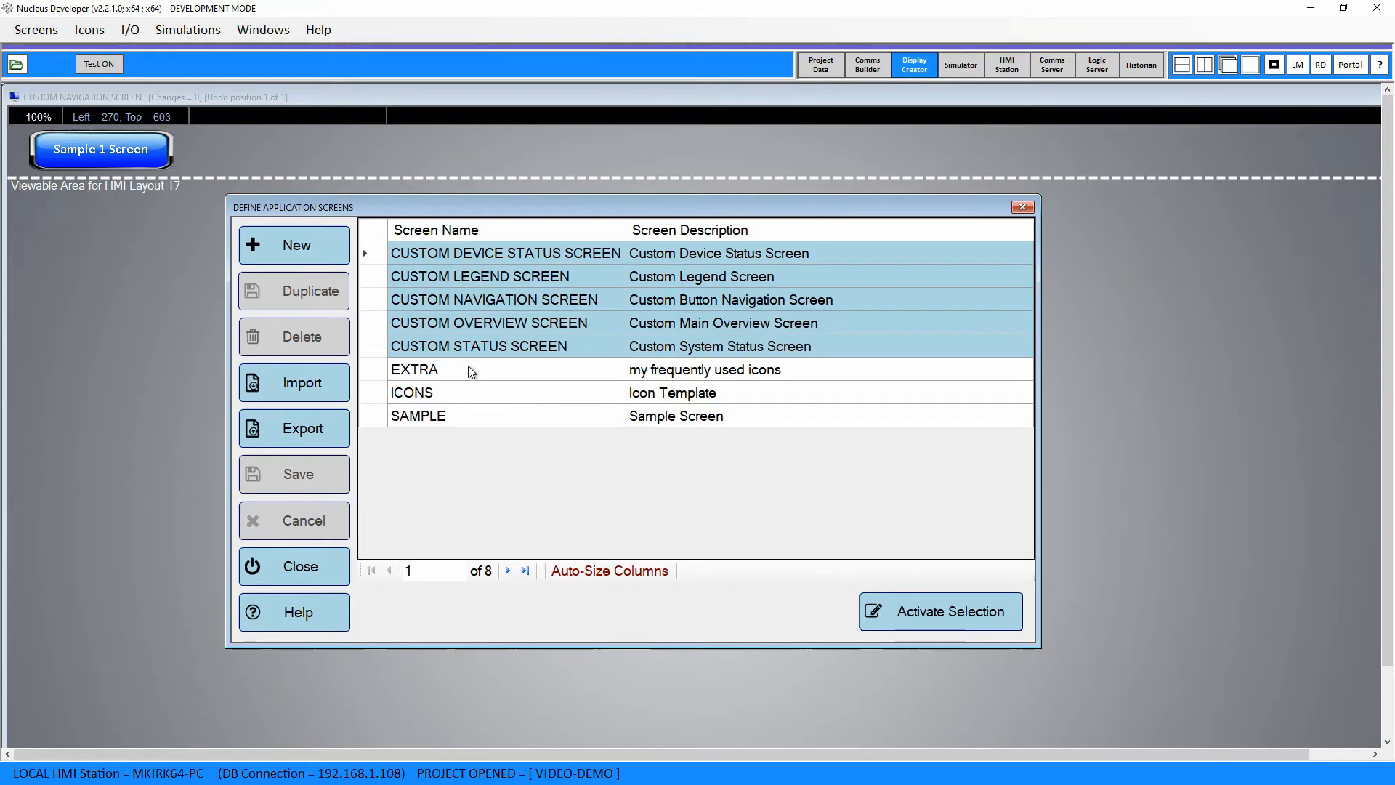
pyautogui.click(301, 248)
pyautogui.click(442, 441)
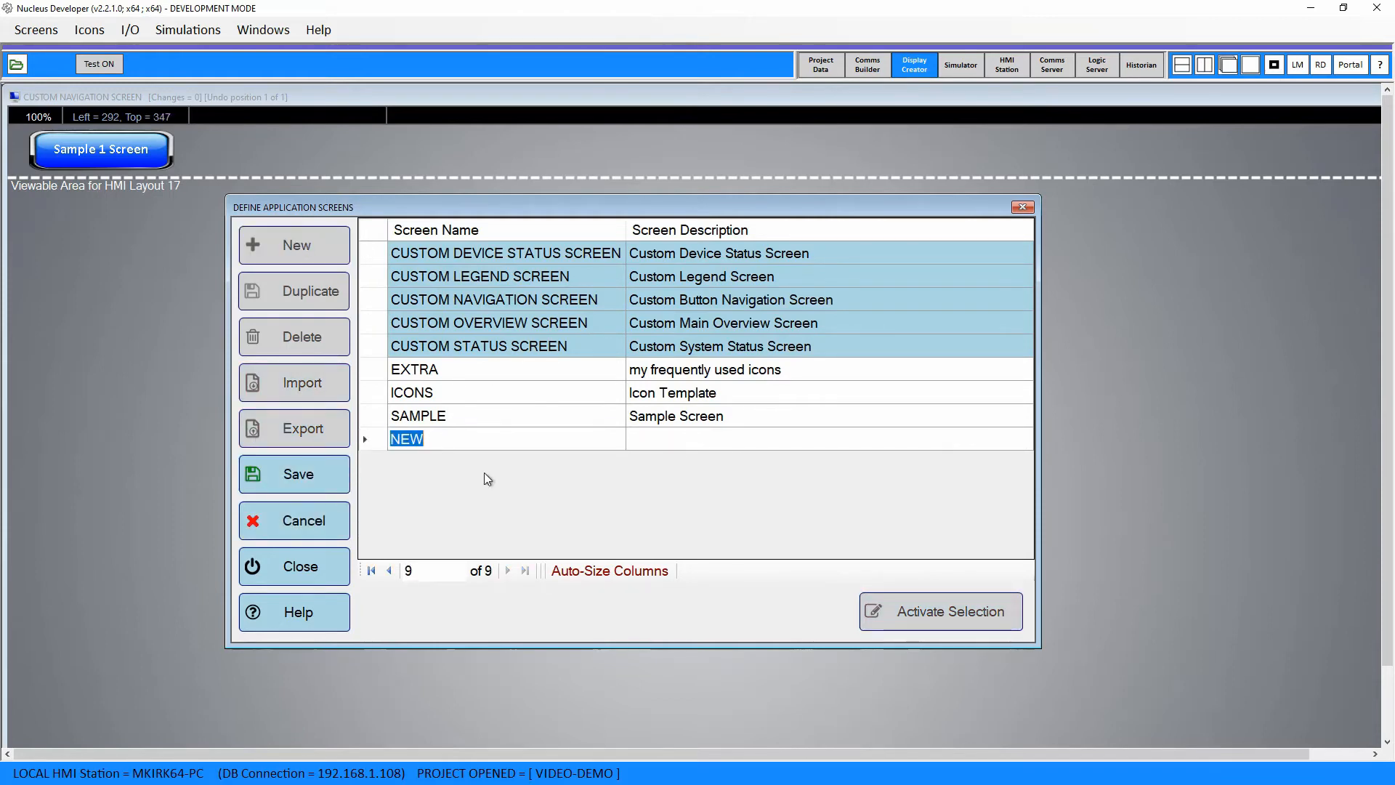
pyautogui.write('BUILD')
pyautogui.click(673, 437)
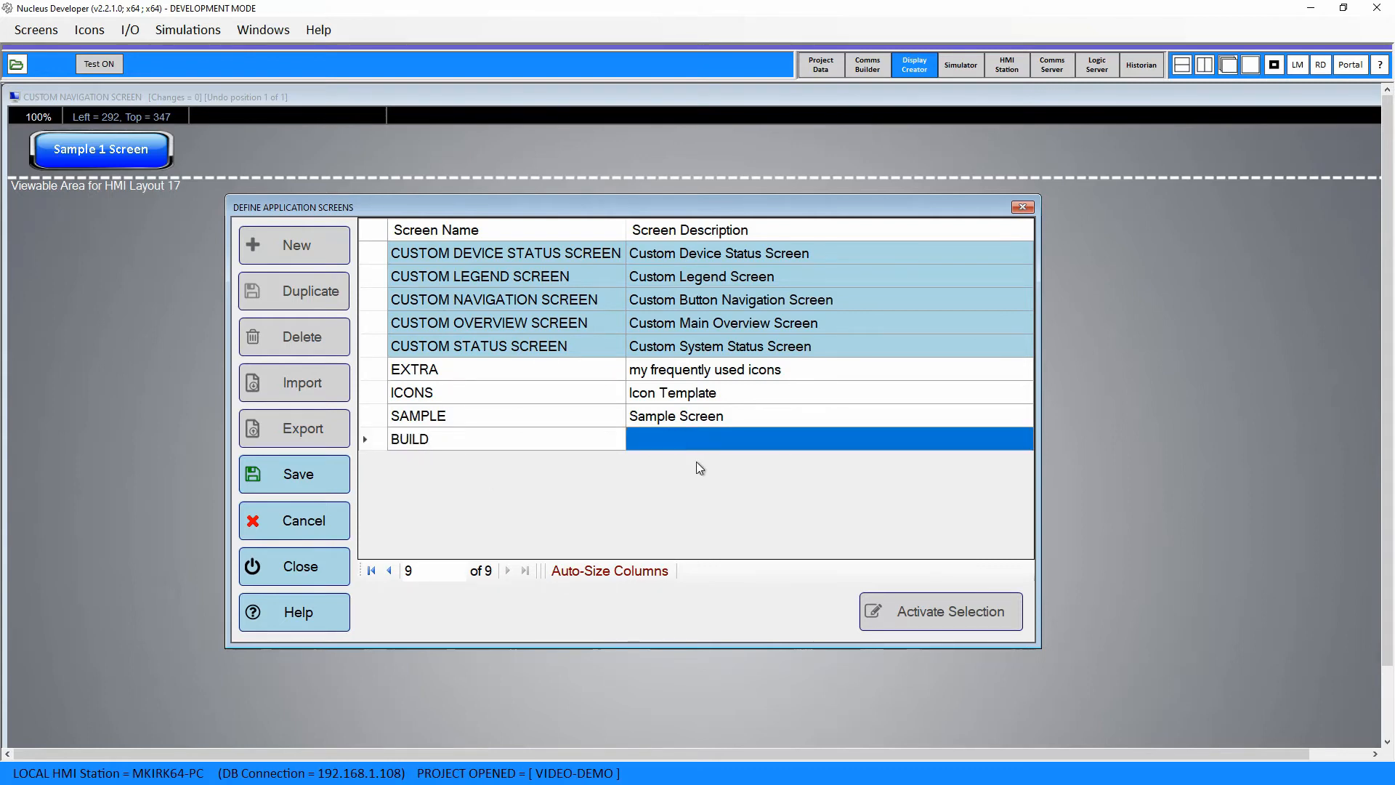
pyautogui.write('Manufa')
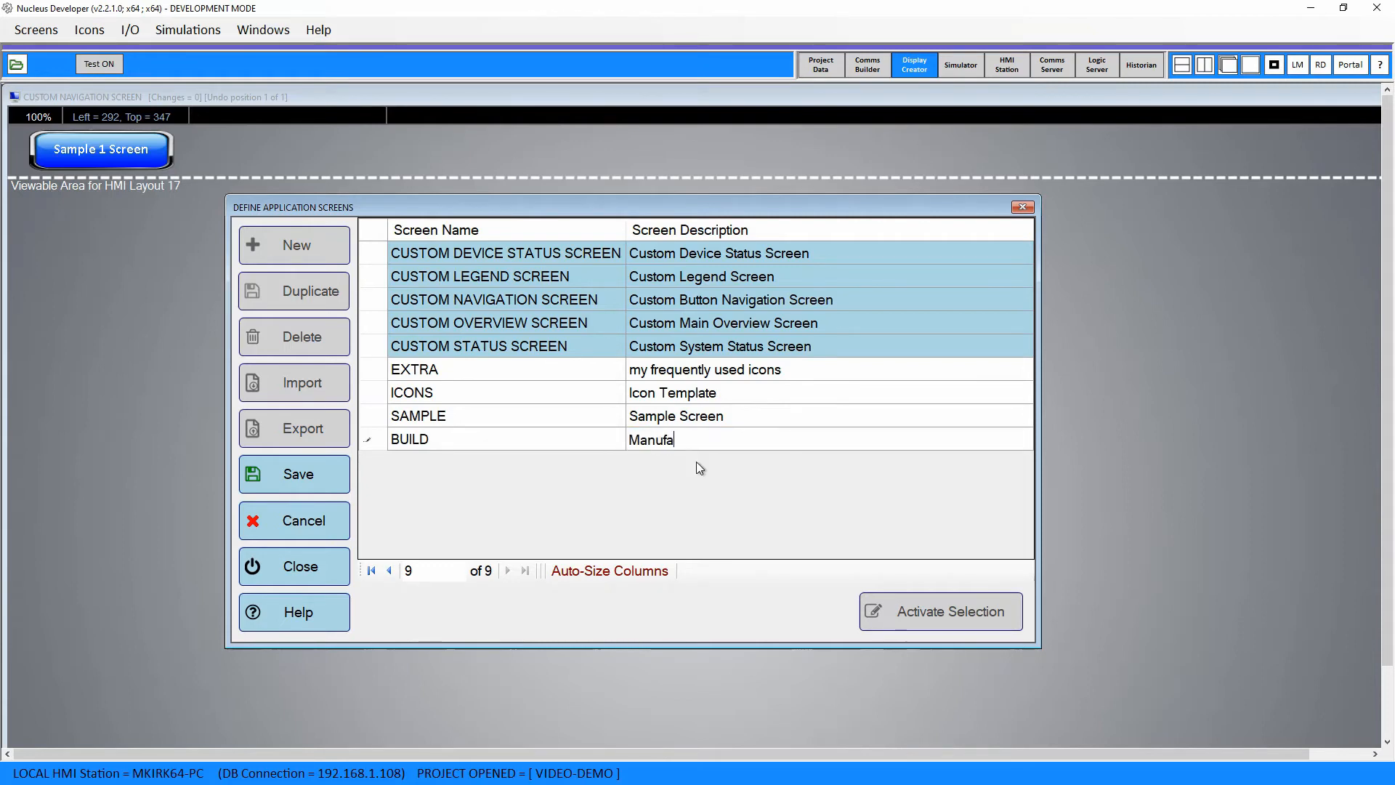
pyautogui.write('cturing Screen')
pyautogui.click(568, 444)
pyautogui.click(288, 487)
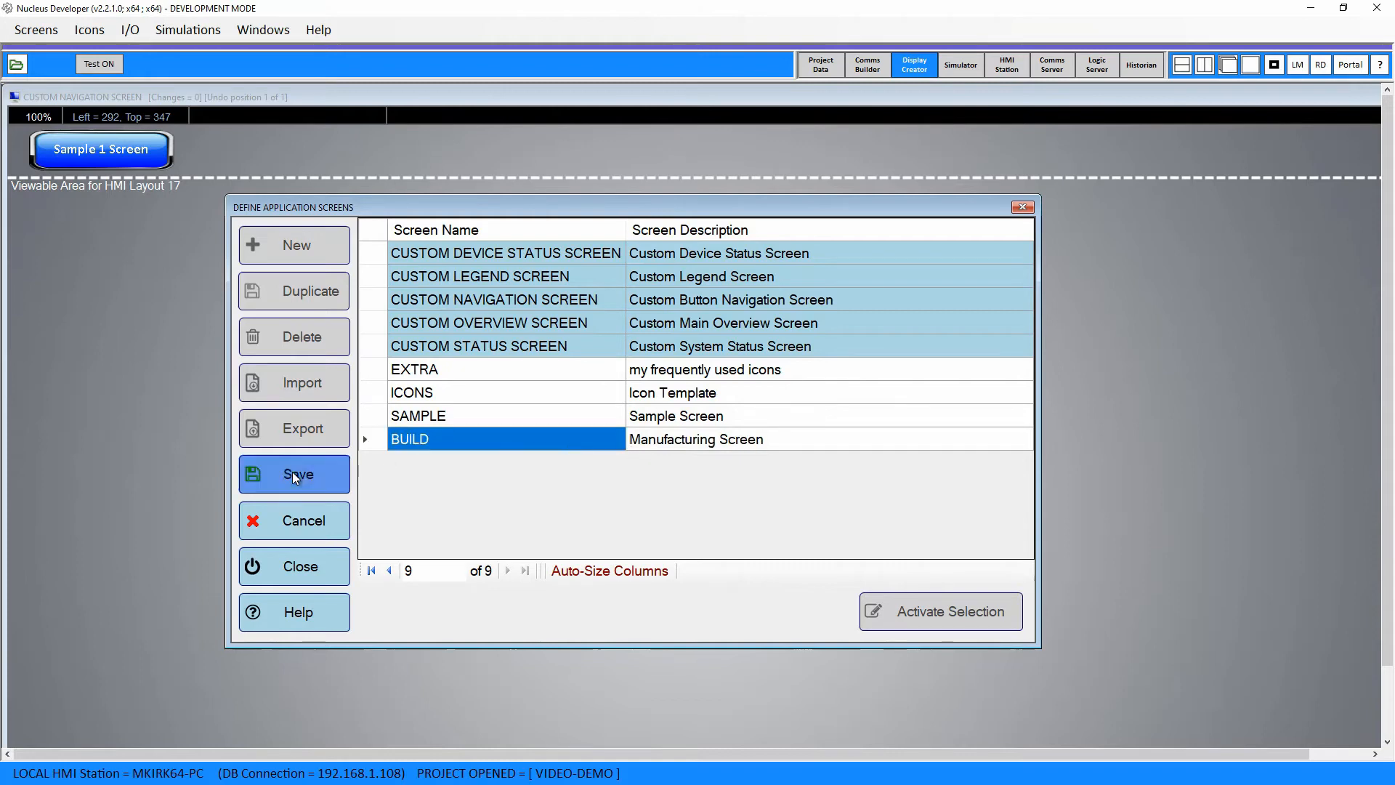
pyautogui.click(668, 443)
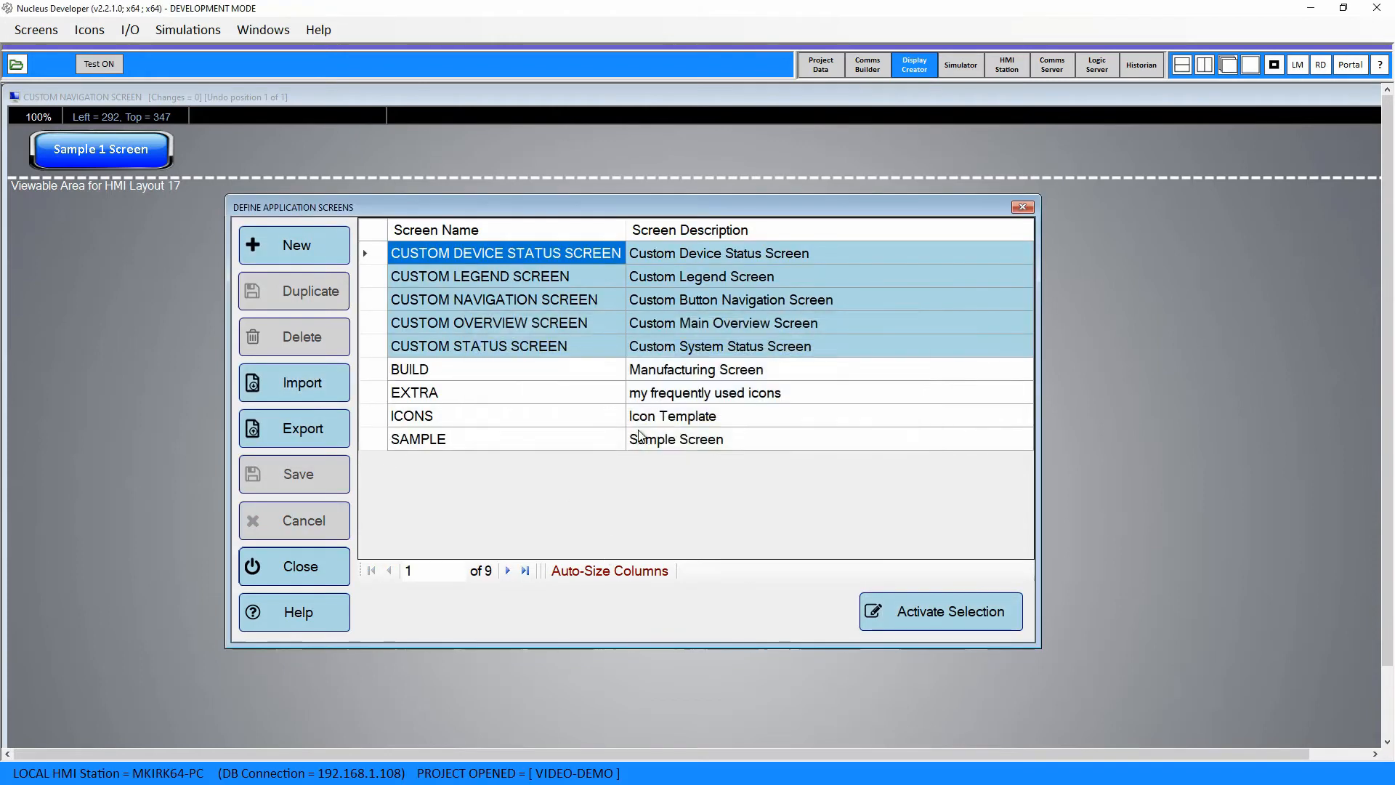
# Step: Import TANKS.scn from the Exports folder as a new screen, name it SHIPPING, and save the screen list
pyautogui.click(301, 383)
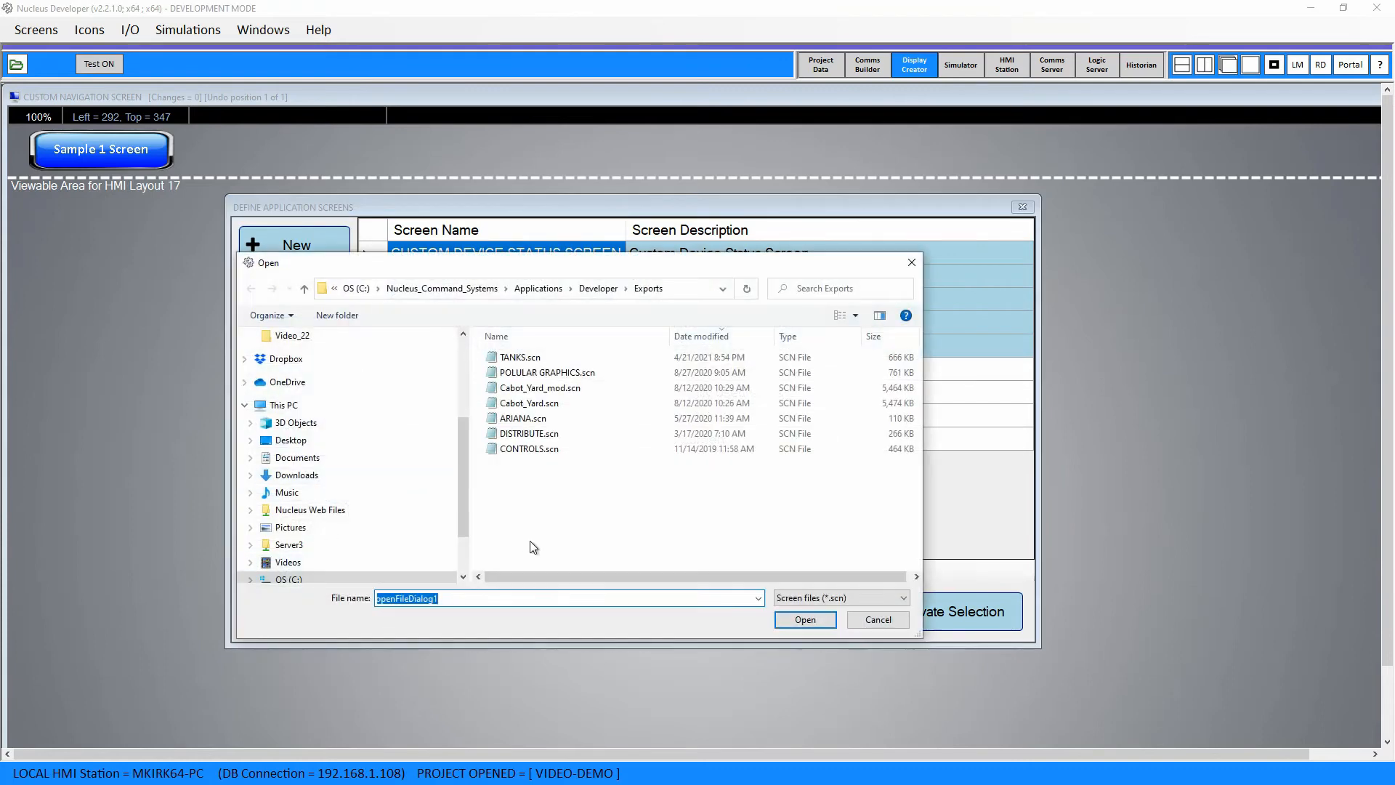
pyautogui.click(519, 357)
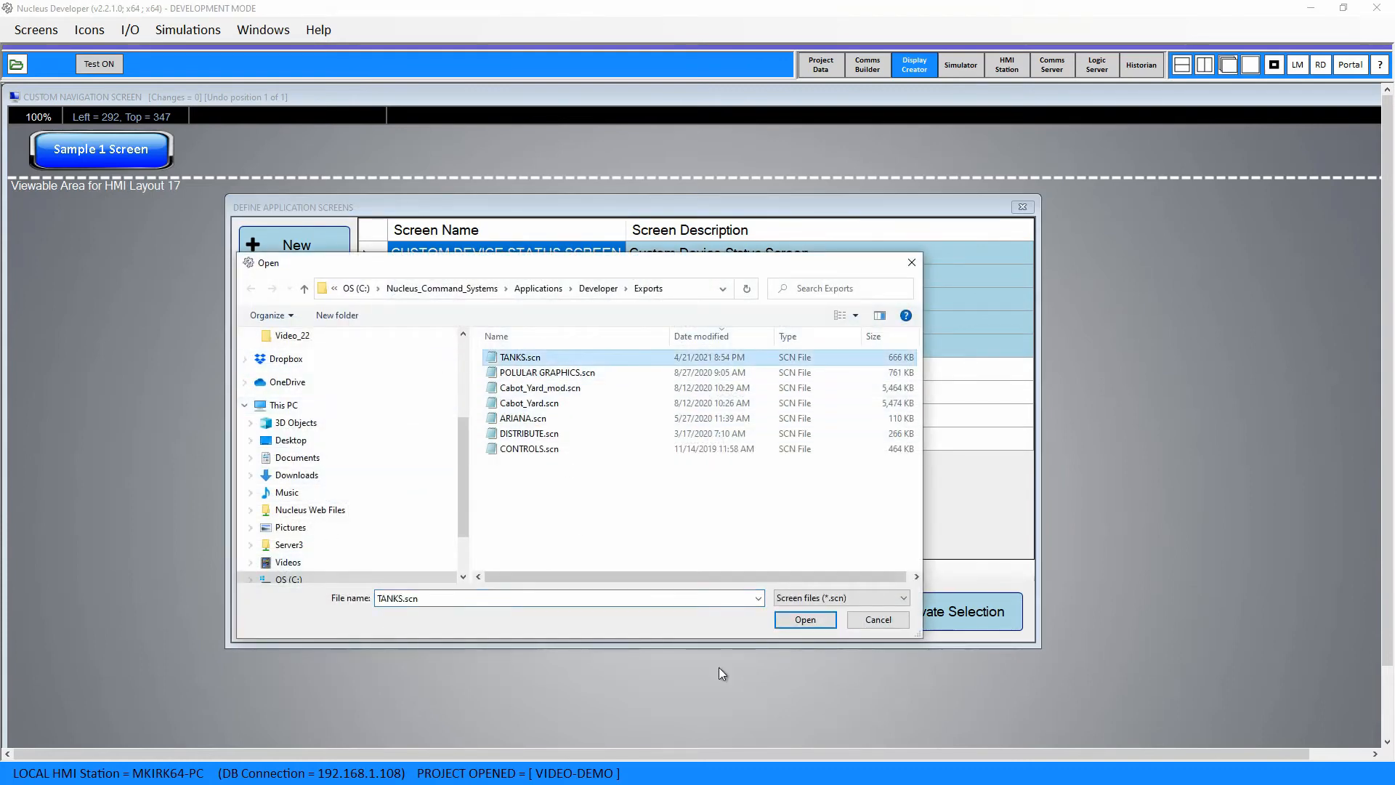
pyautogui.click(803, 622)
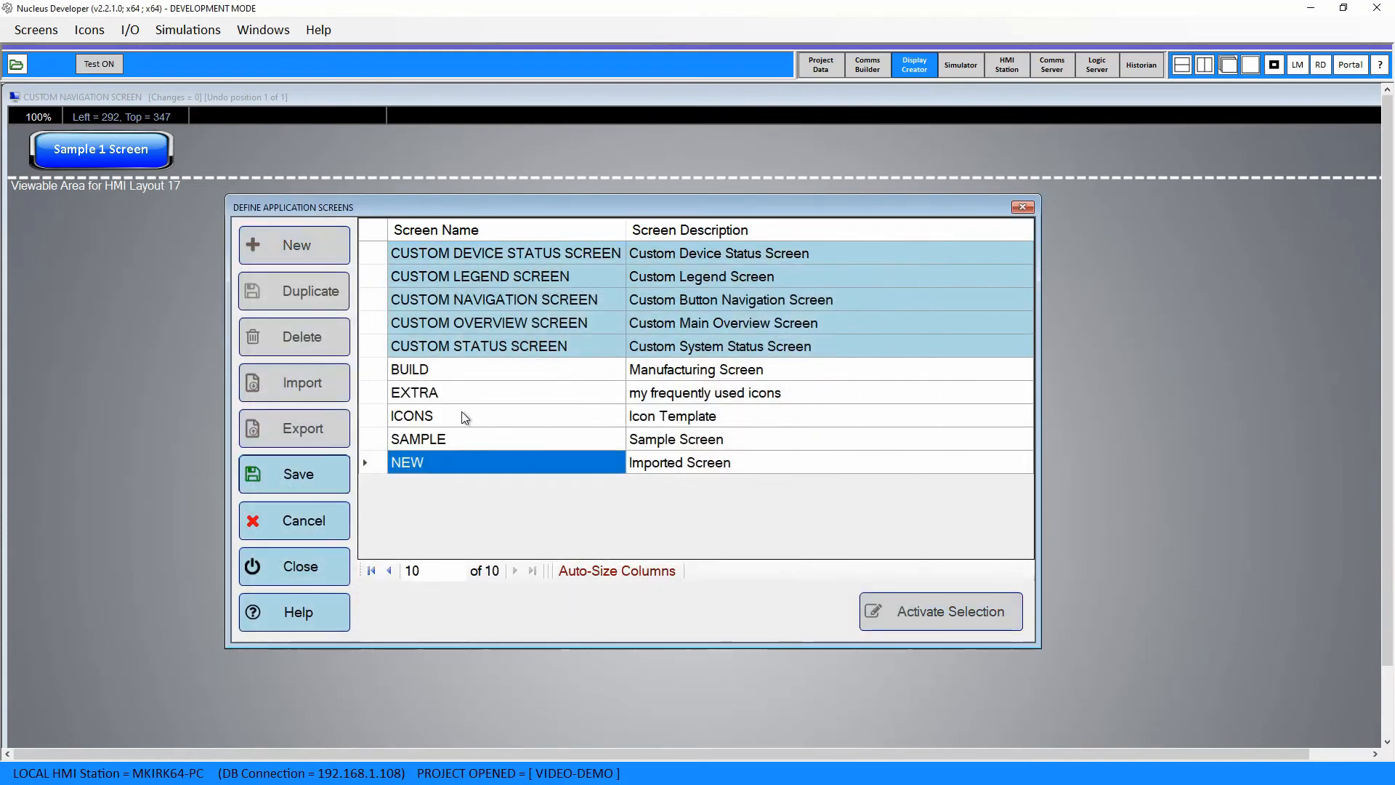
pyautogui.click(445, 468)
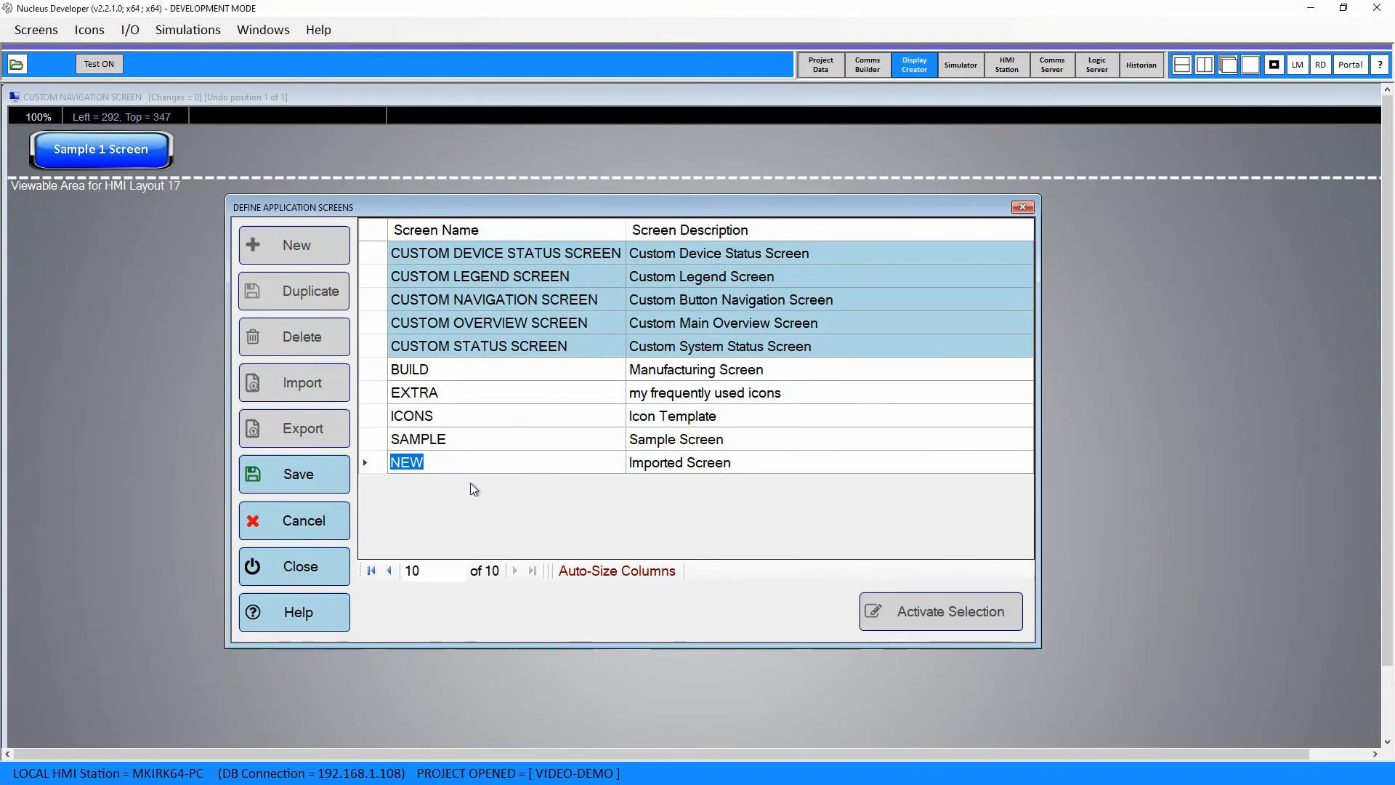
pyautogui.write('SHIPPING')
pyautogui.click(686, 458)
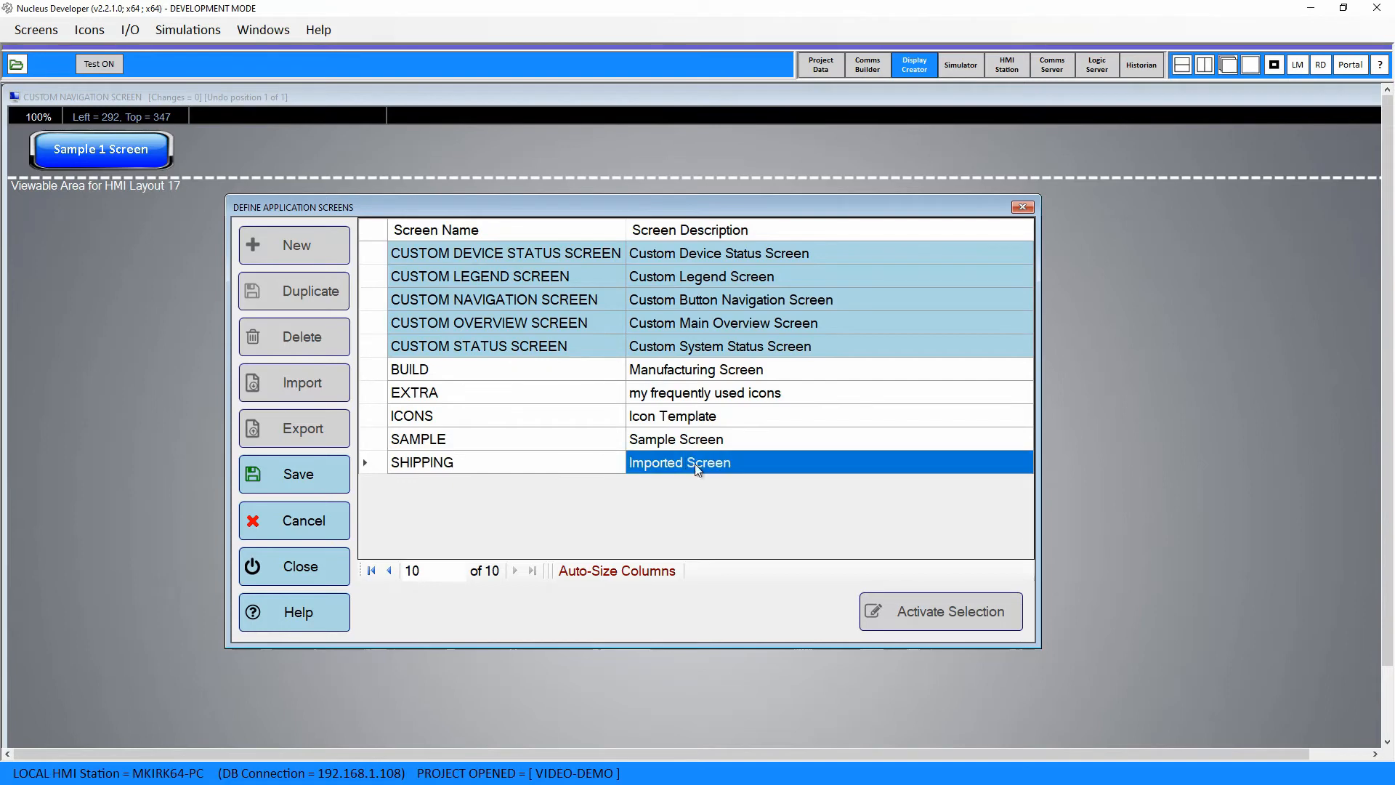
pyautogui.click(477, 459)
pyautogui.click(310, 470)
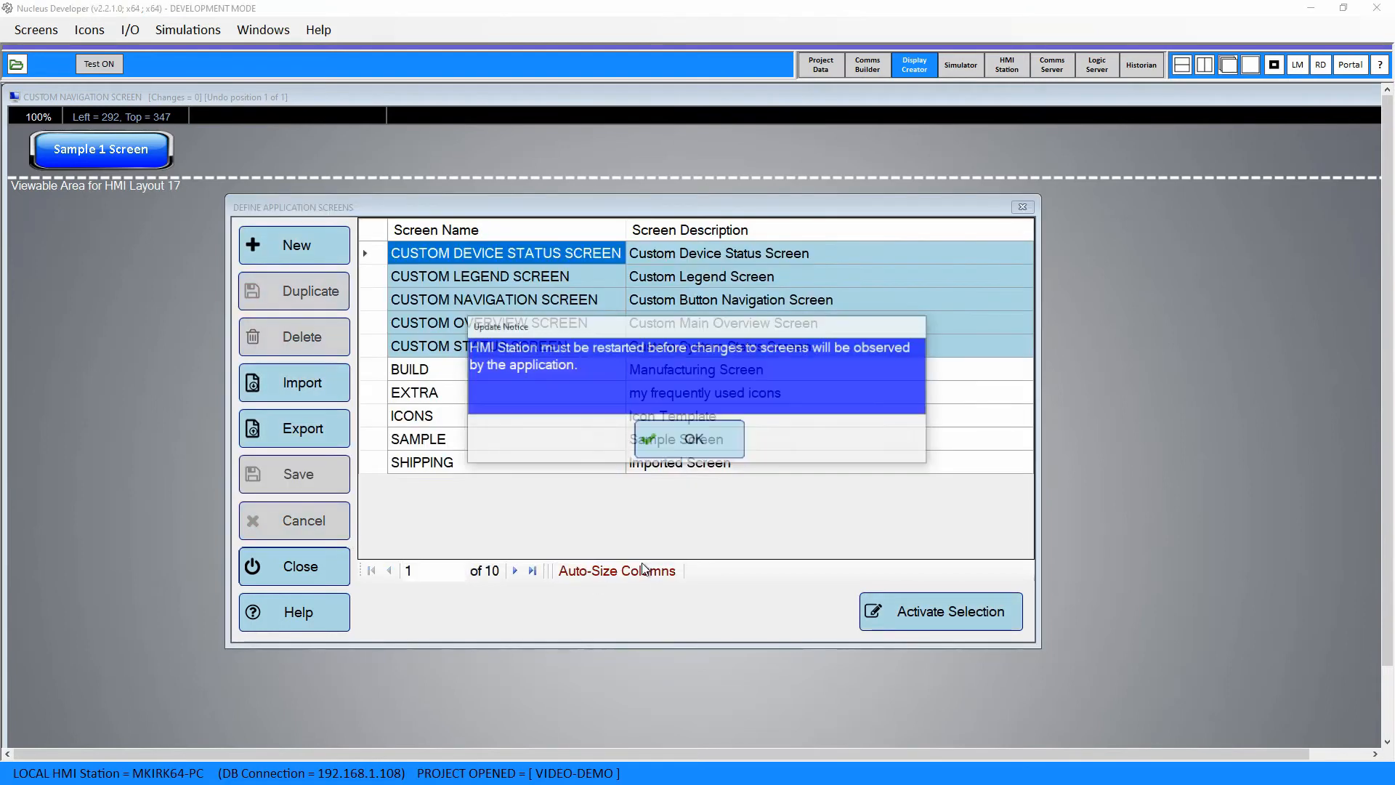
pyautogui.click(688, 440)
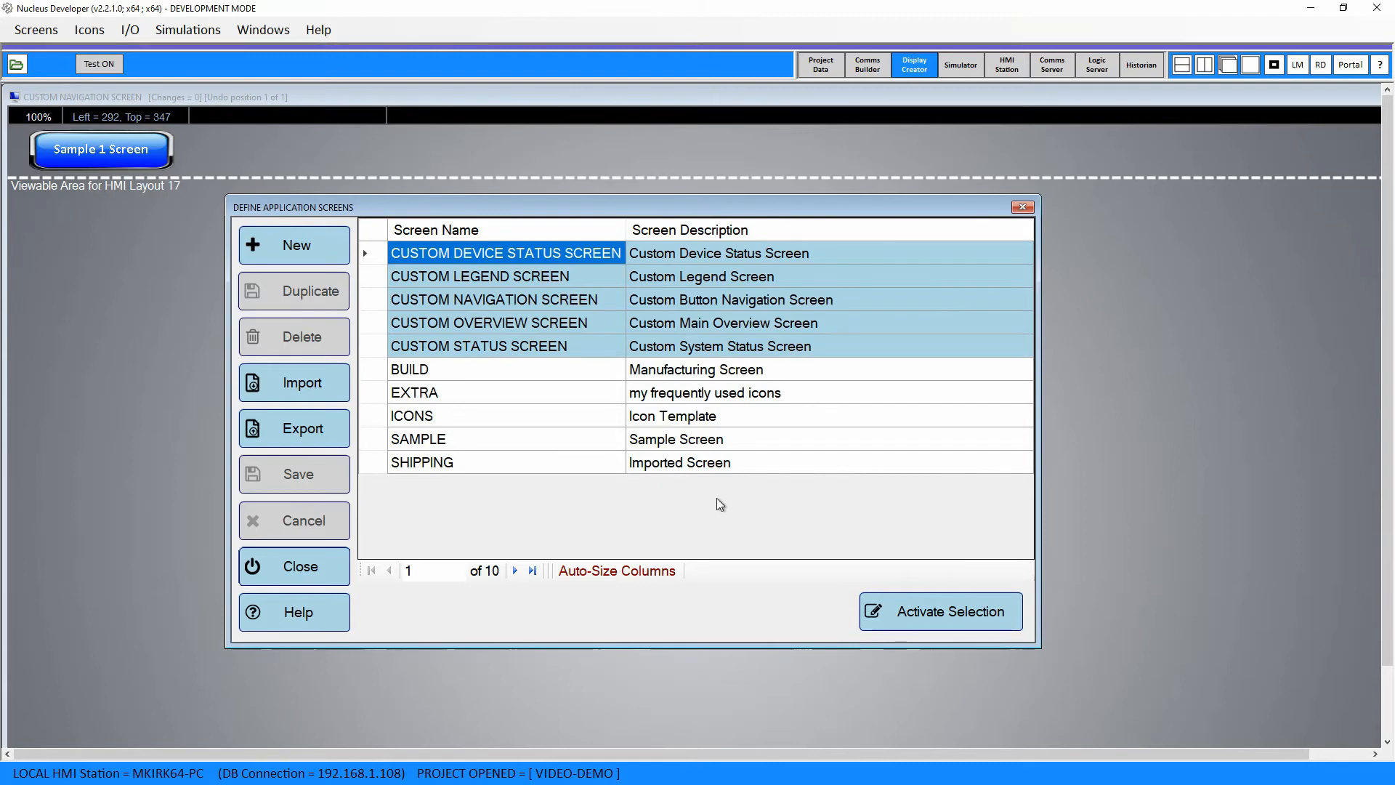
# Step: Select the BUILD screen, leave the screen management mode, and open BUILD for editing
pyautogui.click(442, 369)
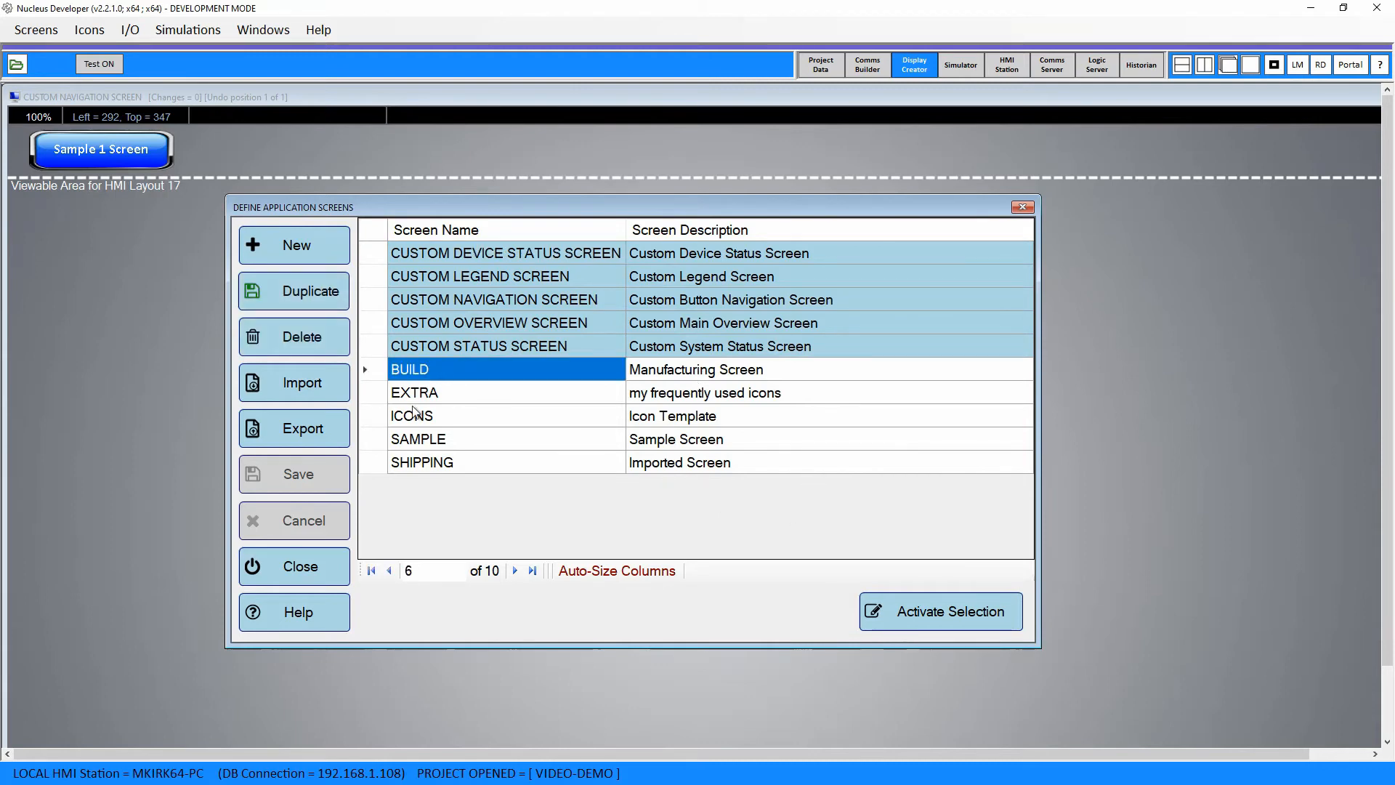
pyautogui.click(891, 610)
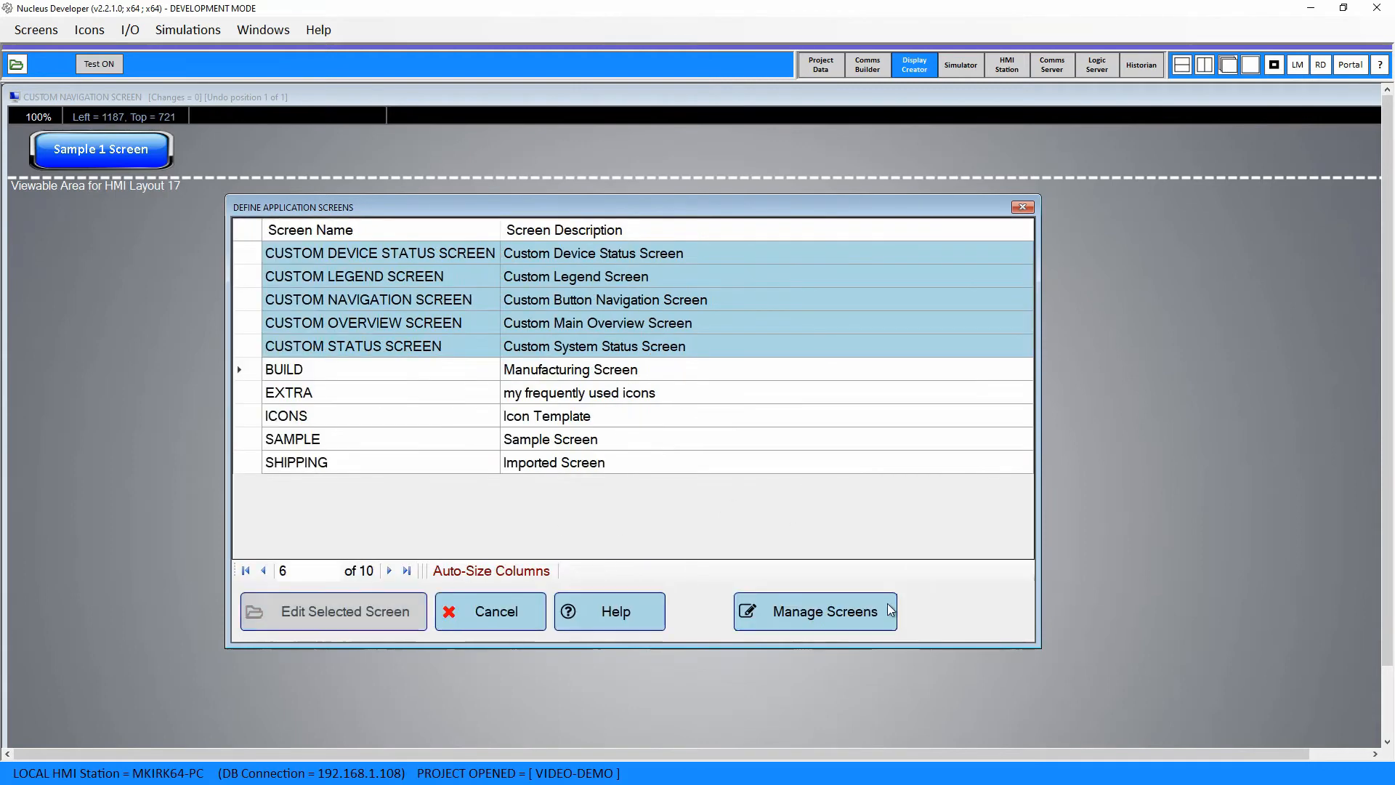
pyautogui.click(351, 372)
pyautogui.click(352, 613)
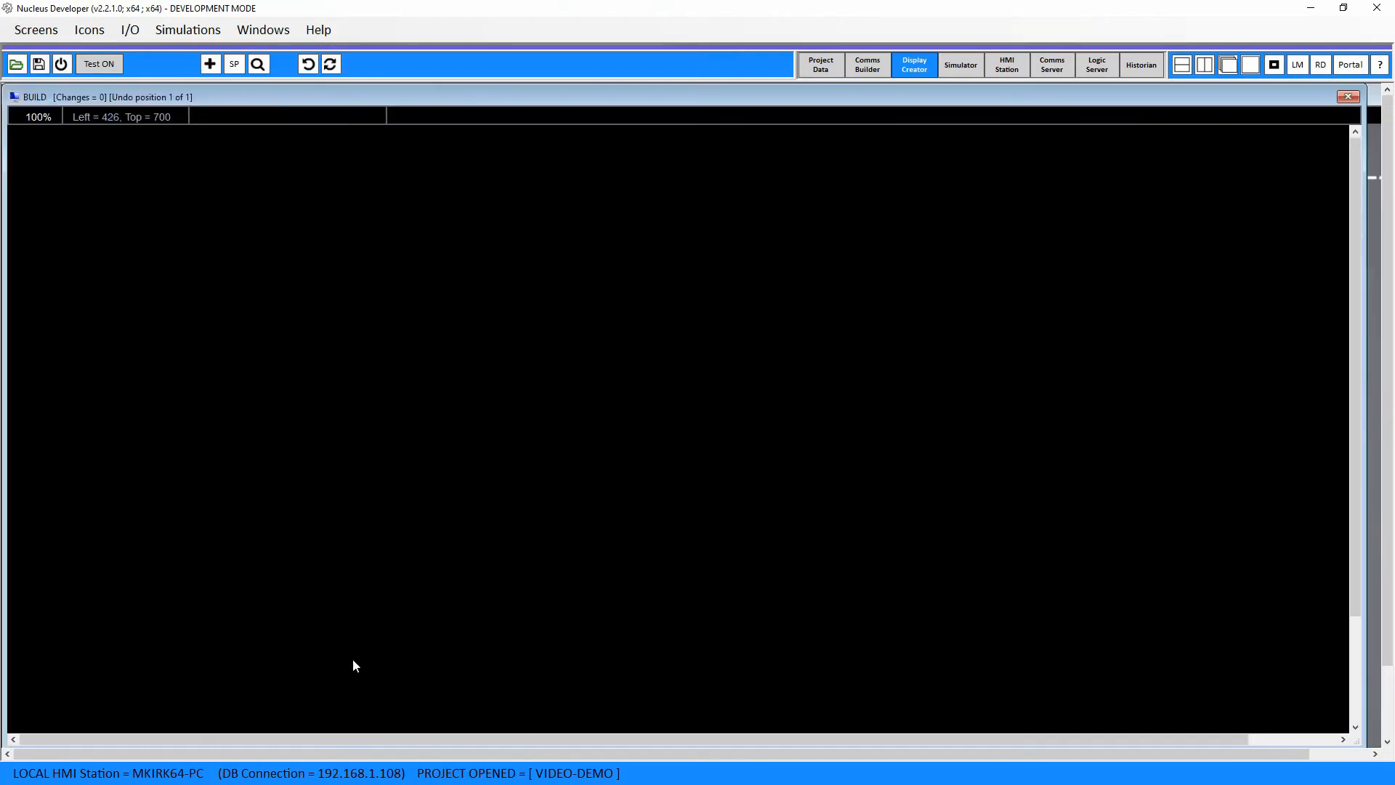
# Step: Set the BUILD screen's background image to GrayBack.jpg from UserDefined Backgrounds and save the screen properties
pyautogui.rightClick(624, 354)
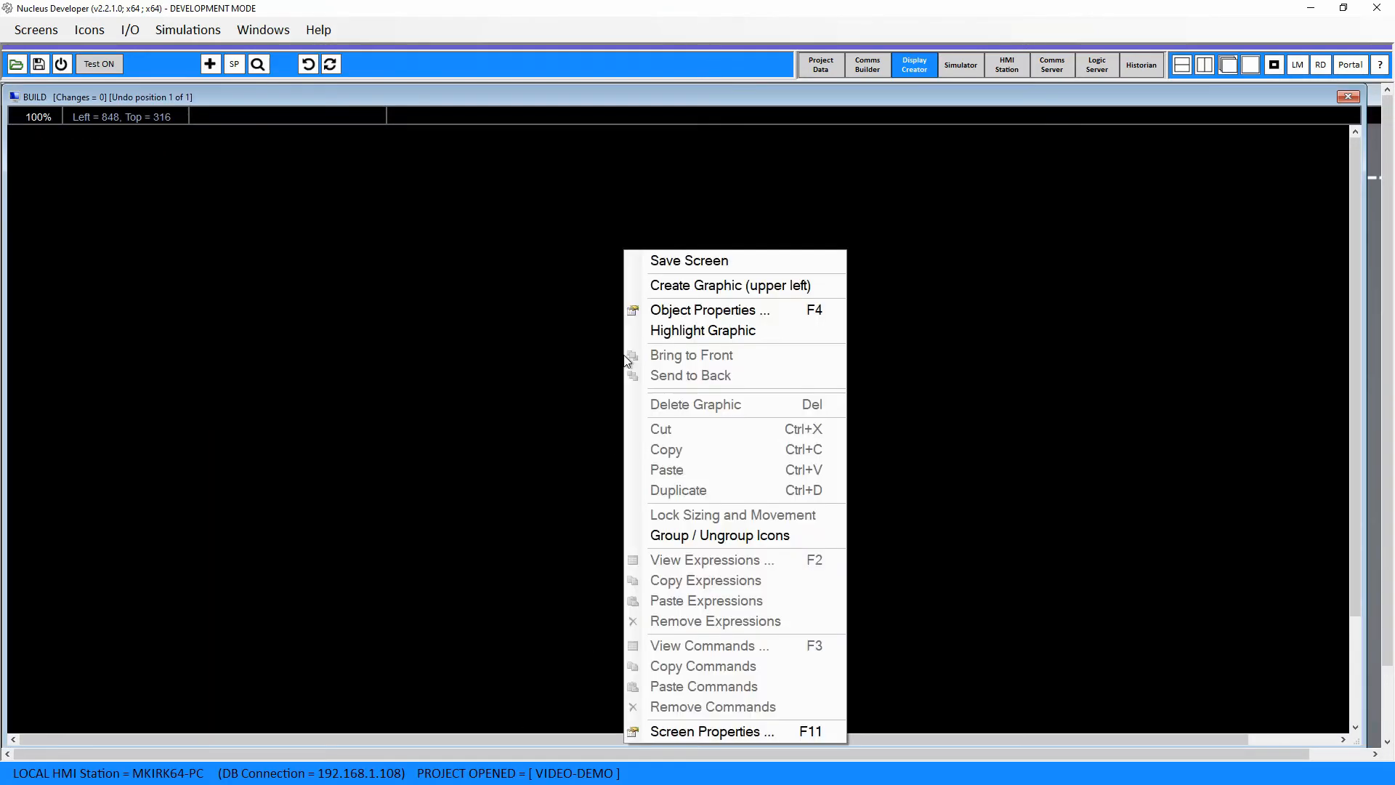
pyautogui.click(692, 728)
pyautogui.click(778, 479)
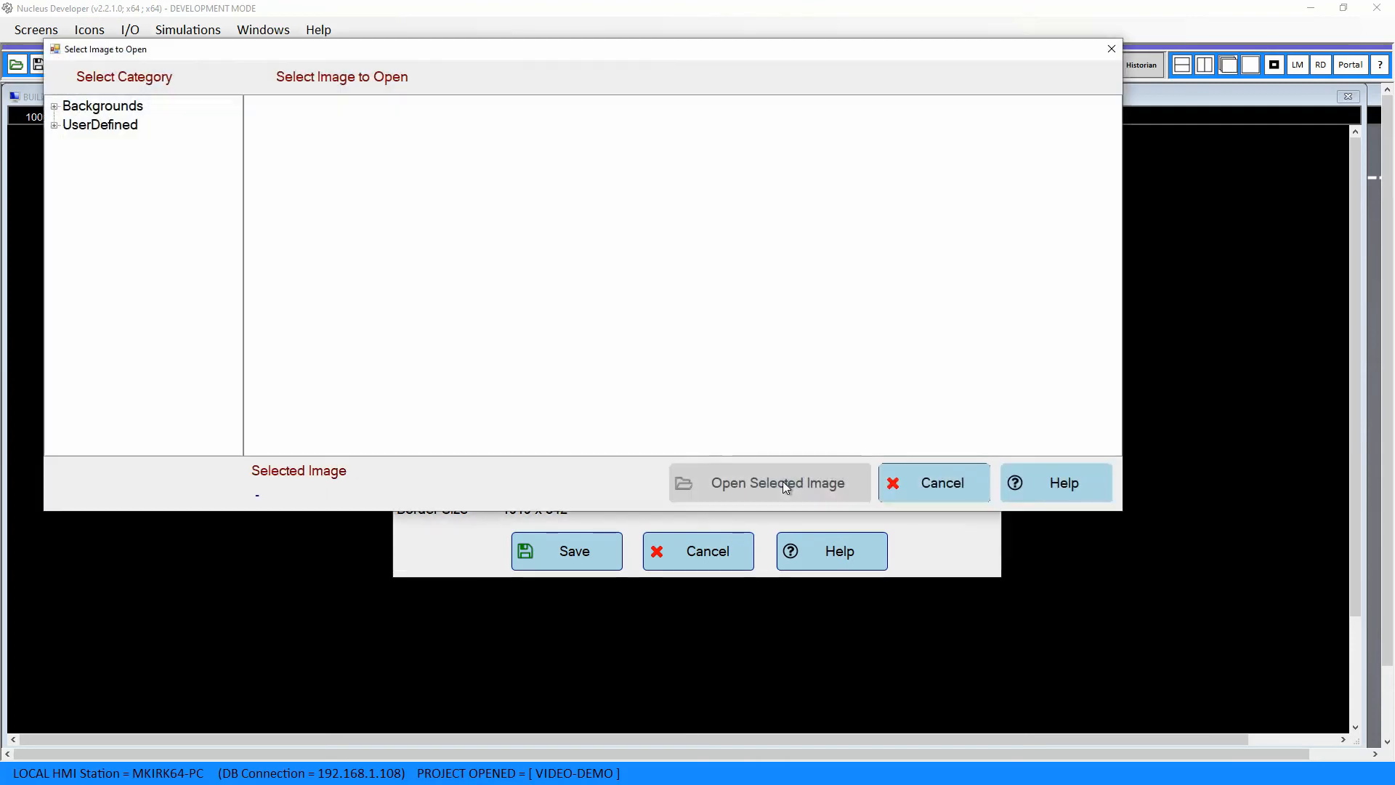
pyautogui.click(55, 125)
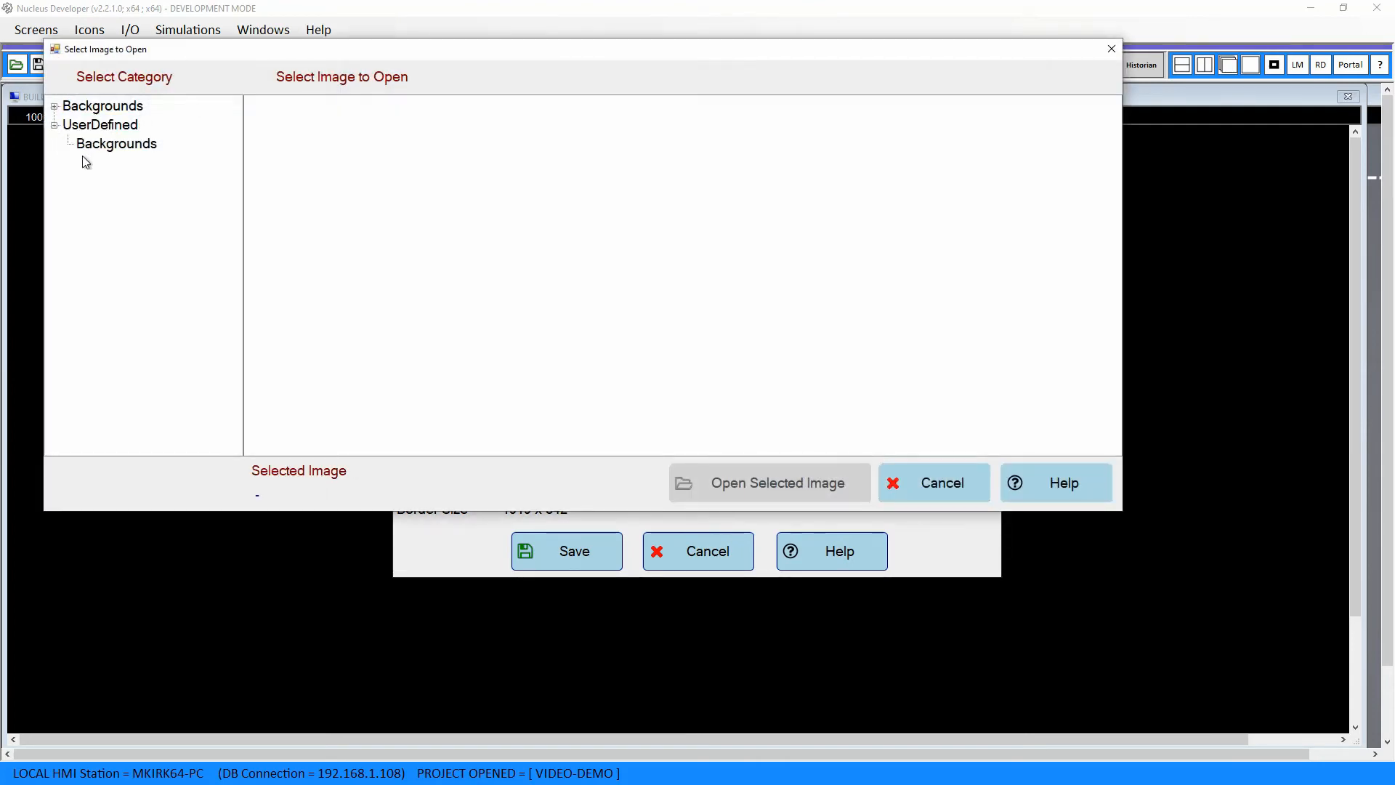
pyautogui.click(95, 148)
pyautogui.click(346, 161)
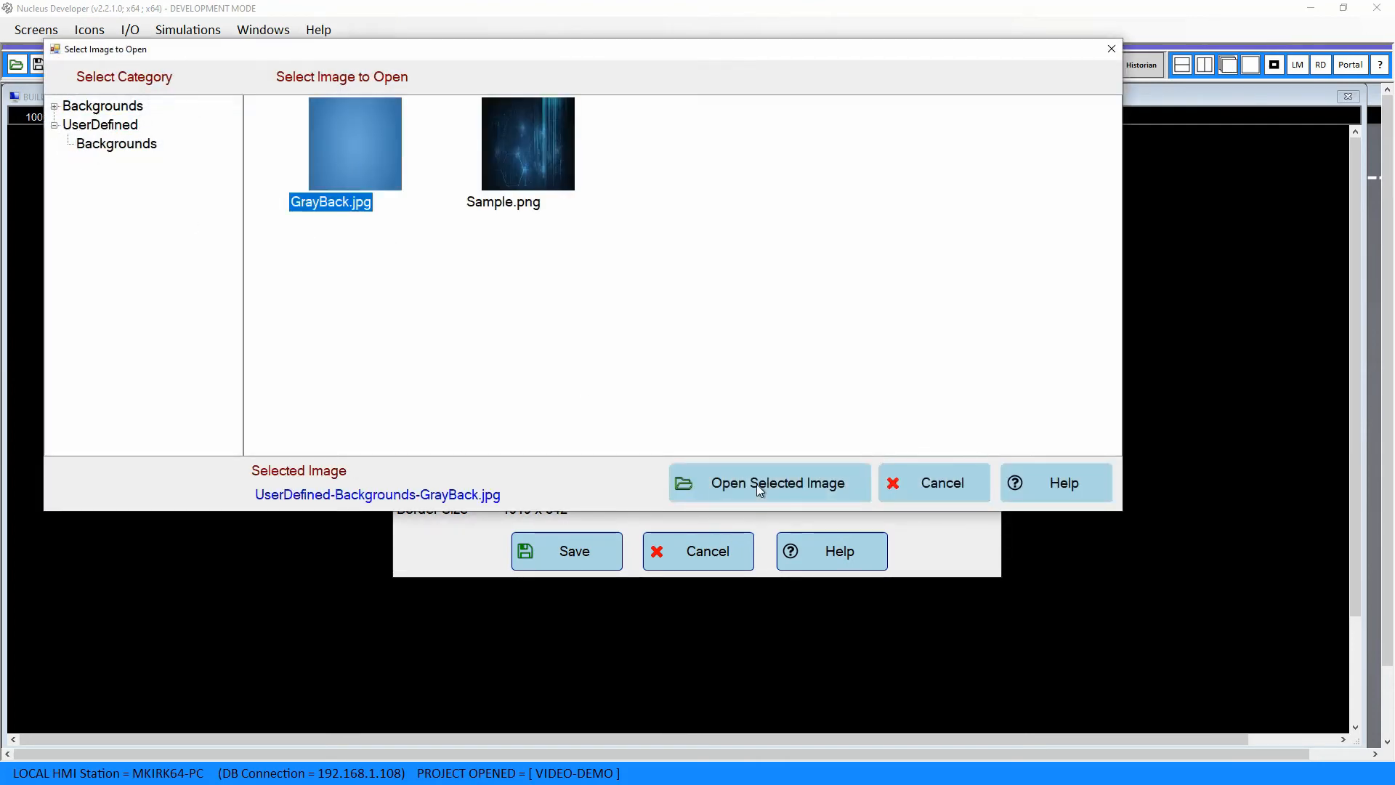
pyautogui.click(757, 484)
pyautogui.click(580, 559)
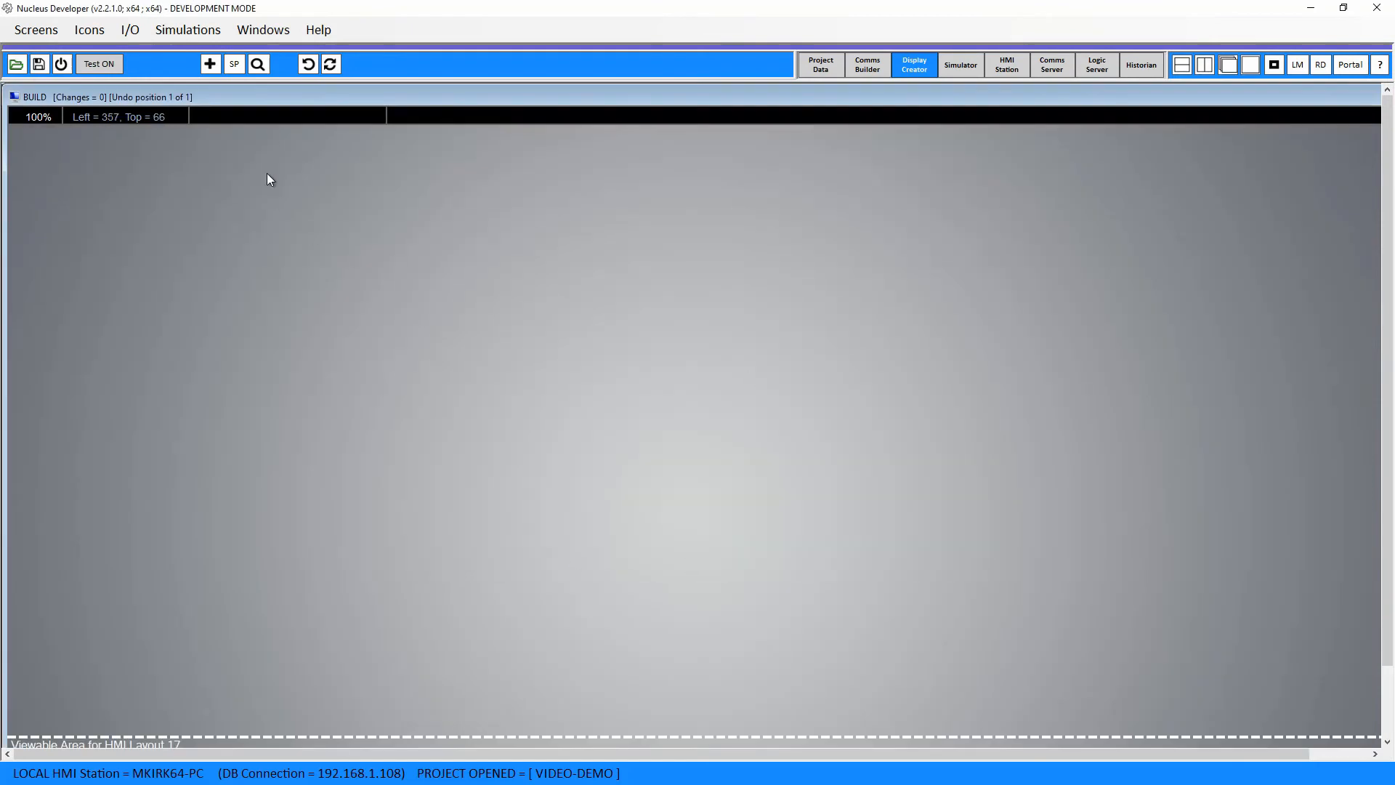
# Step: Create a new graphic, move it to the upper middle of the BUILD screen, and set its graphic type to Track
pyautogui.click(209, 64)
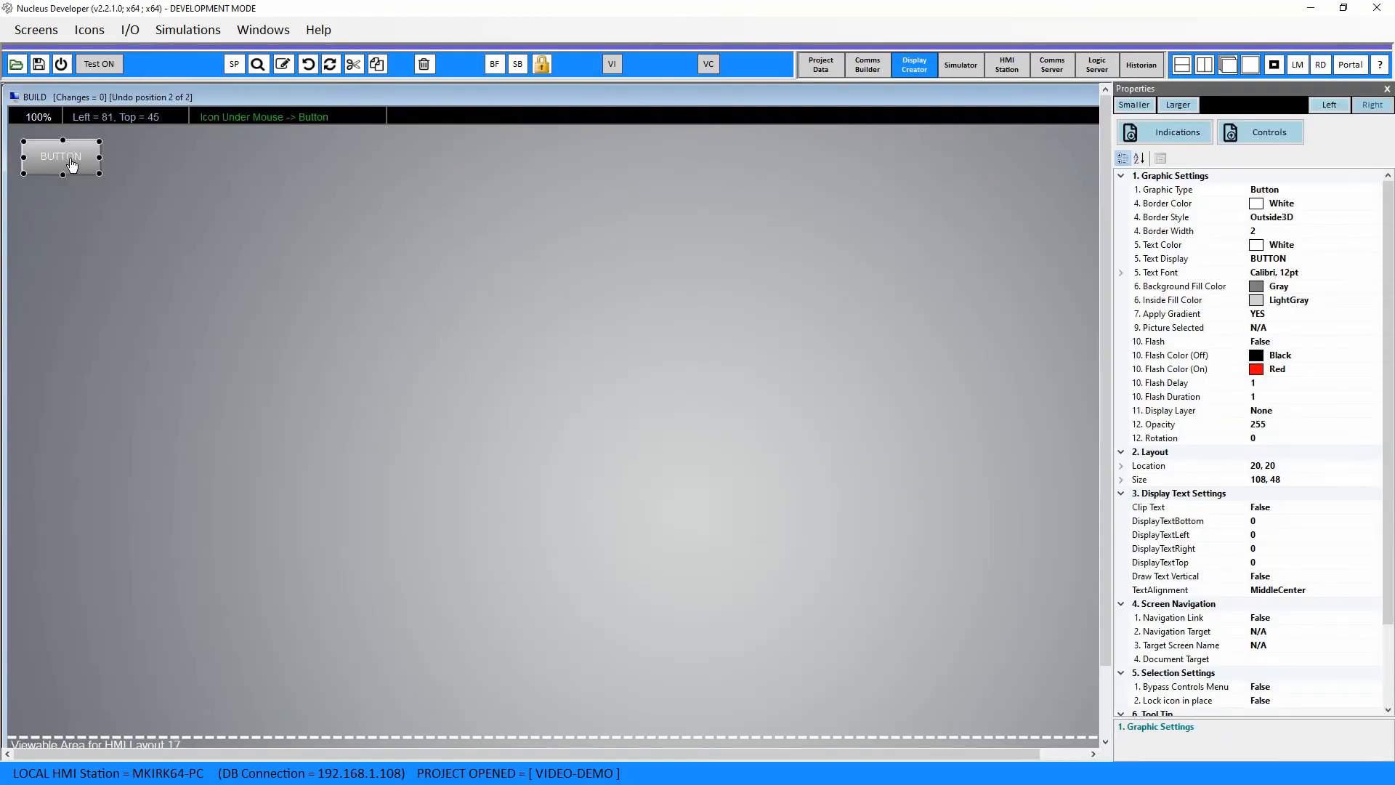
pyautogui.moveTo(71, 163); pyautogui.dragTo(627, 170)
pyautogui.click(1373, 190)
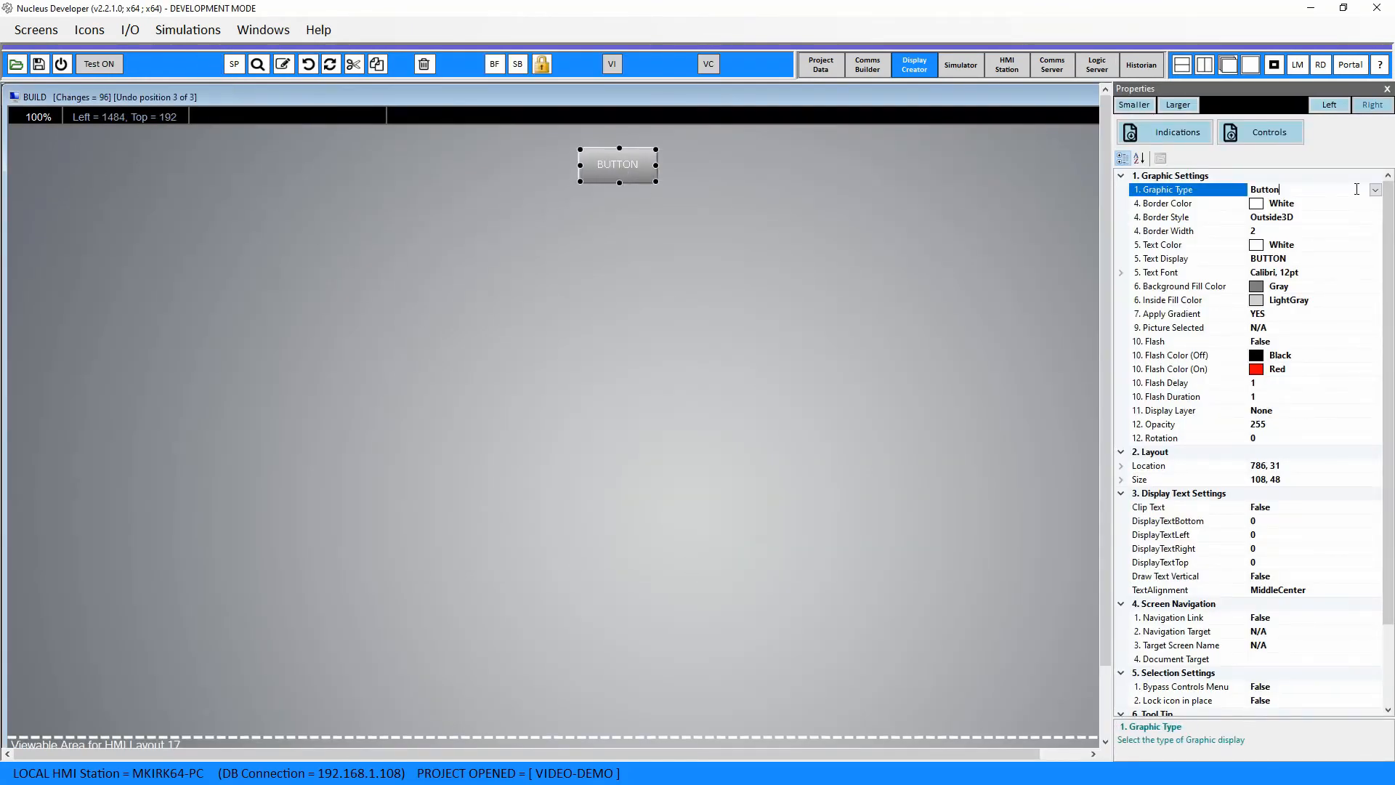
pyautogui.click(1374, 190)
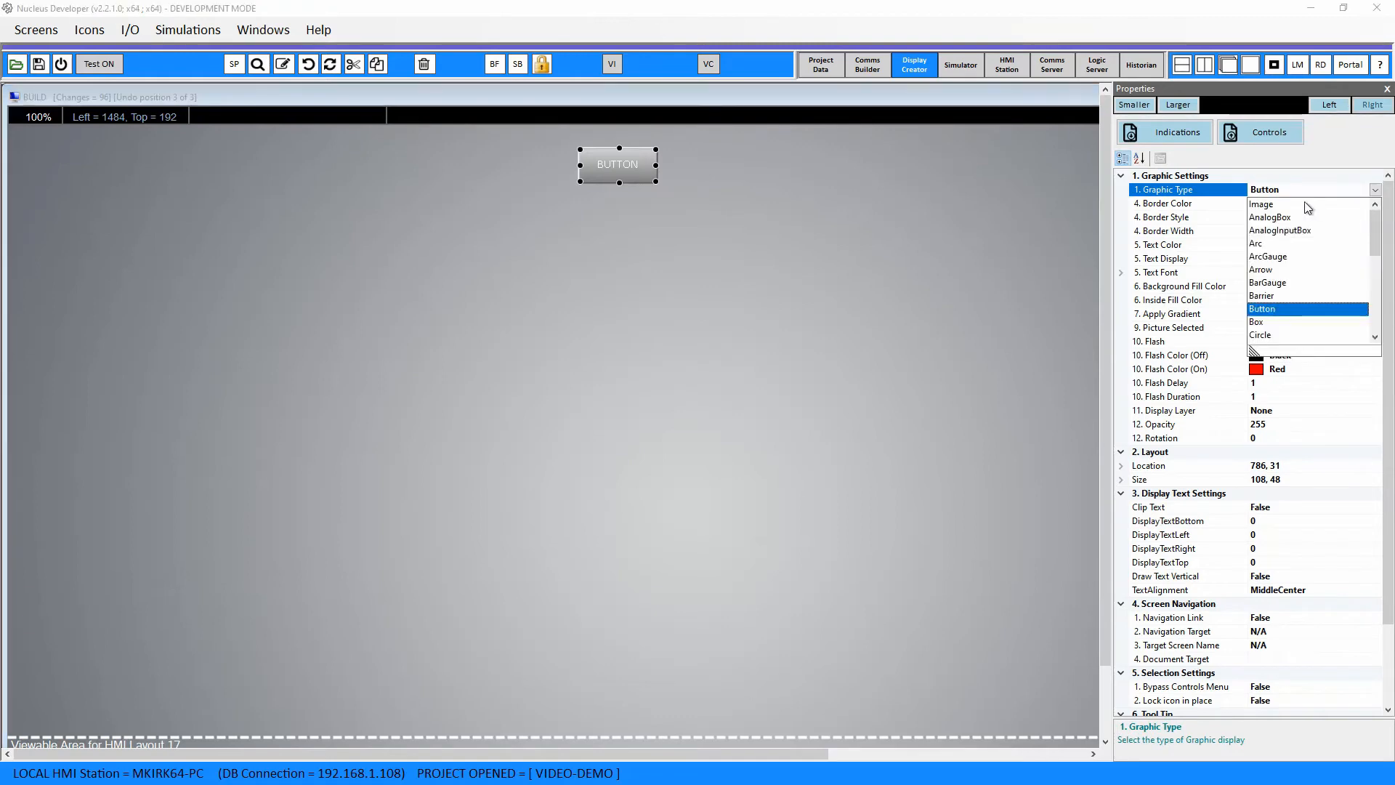
pyautogui.moveTo(1376, 251); pyautogui.dragTo(1378, 328)
pyautogui.click(1277, 308)
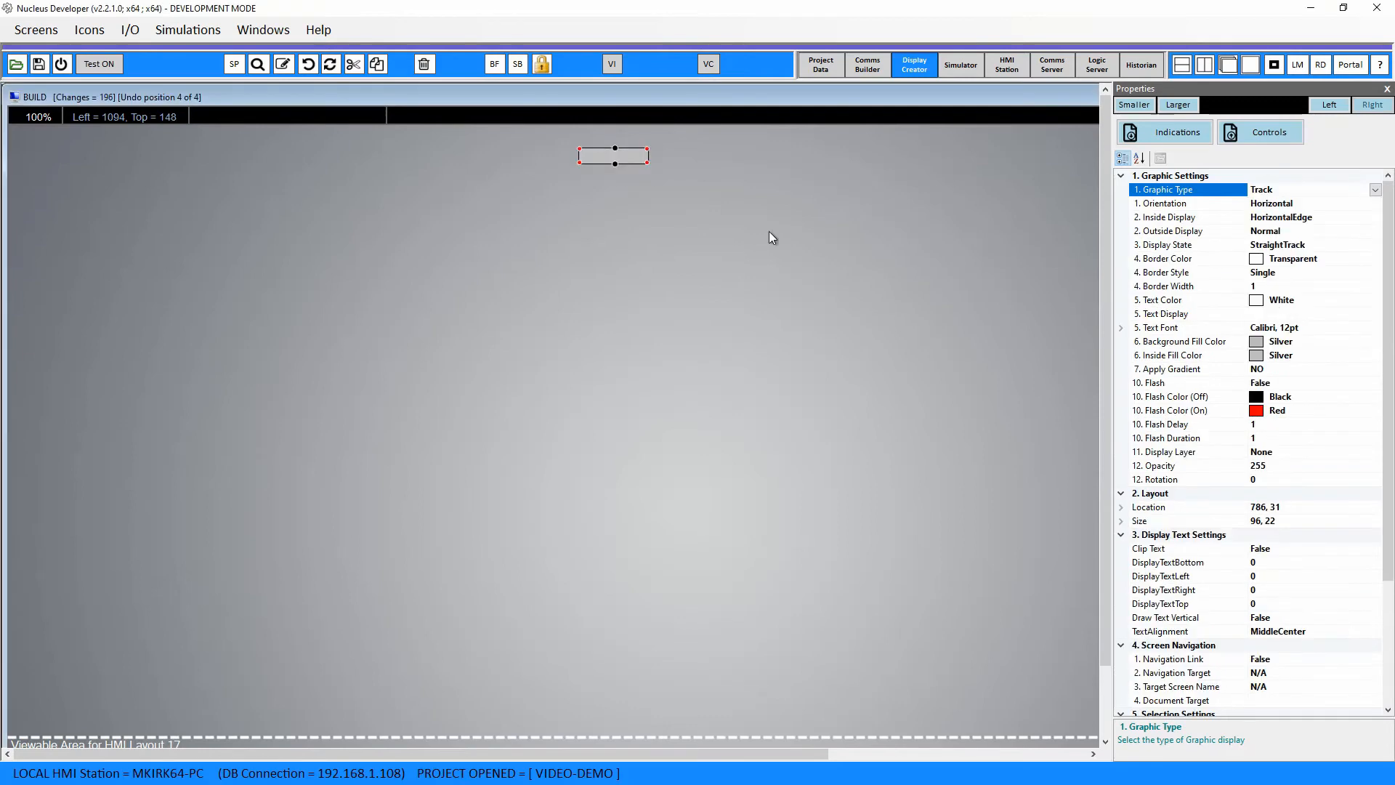
pyautogui.click(1358, 260)
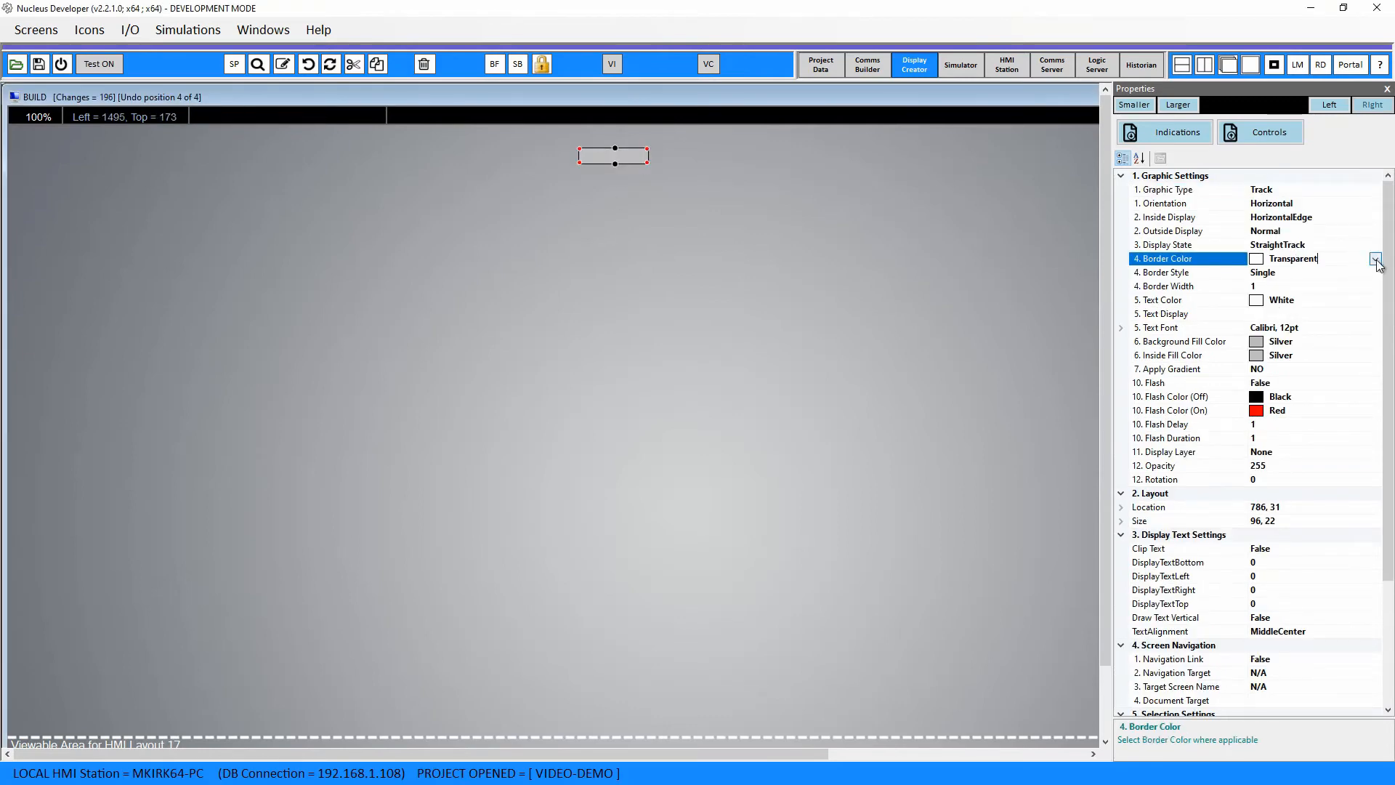
pyautogui.click(1375, 259)
pyautogui.click(1284, 291)
pyautogui.click(1375, 300)
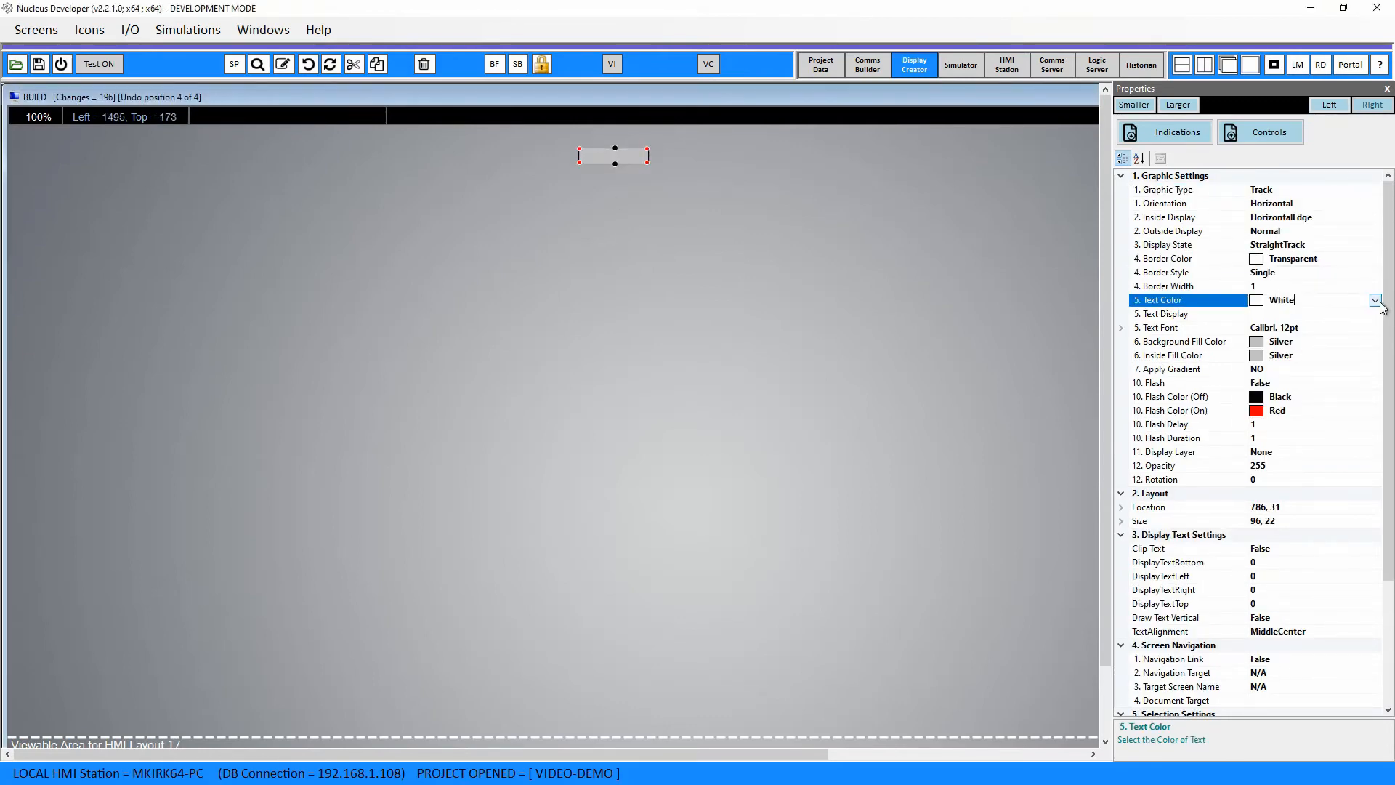
# Step: Change the new graphic's type from Track to TextDisplay
pyautogui.click(1364, 191)
pyautogui.click(1375, 189)
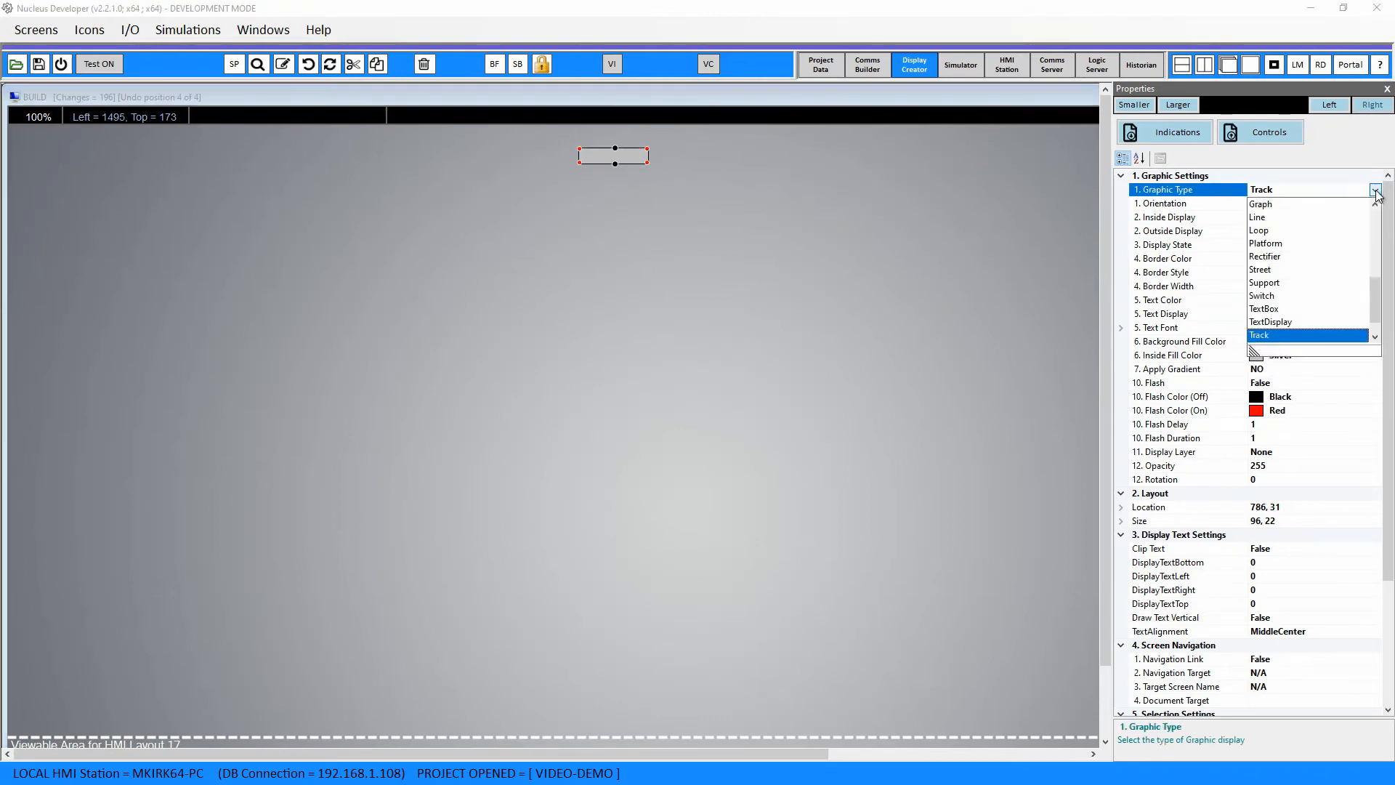
pyautogui.click(1297, 322)
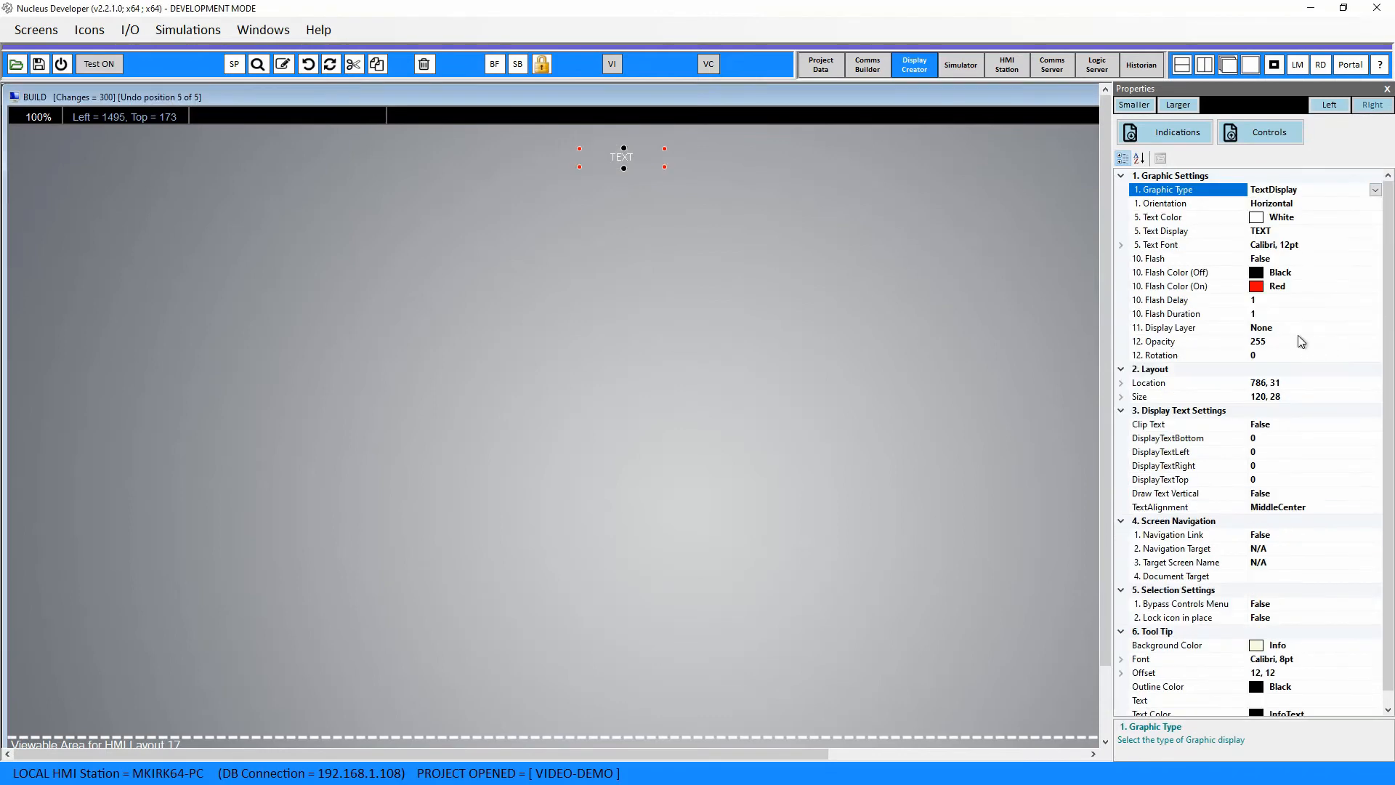
# Step: Set the text graphic's display text to BUILD SCREEN
pyautogui.click(1317, 258)
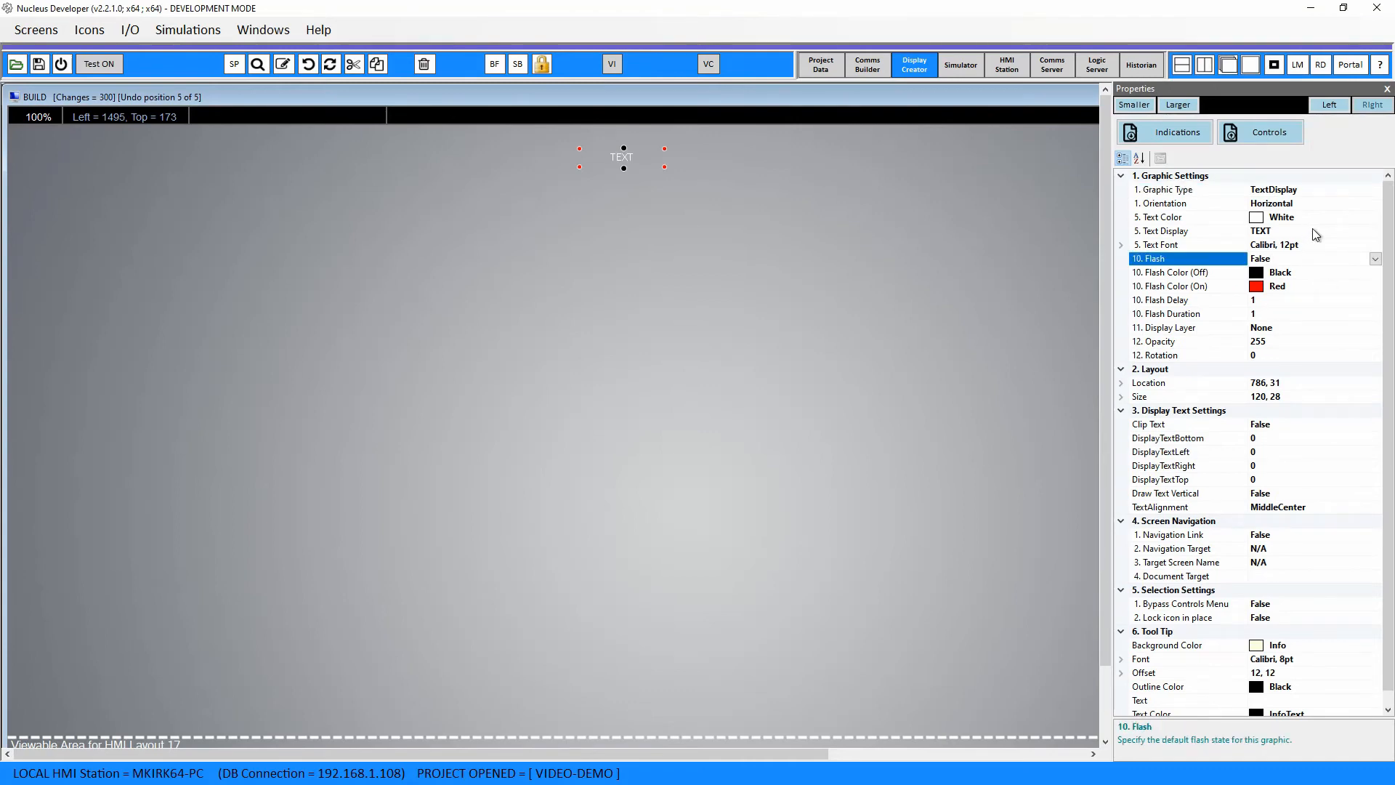
pyautogui.click(1314, 231)
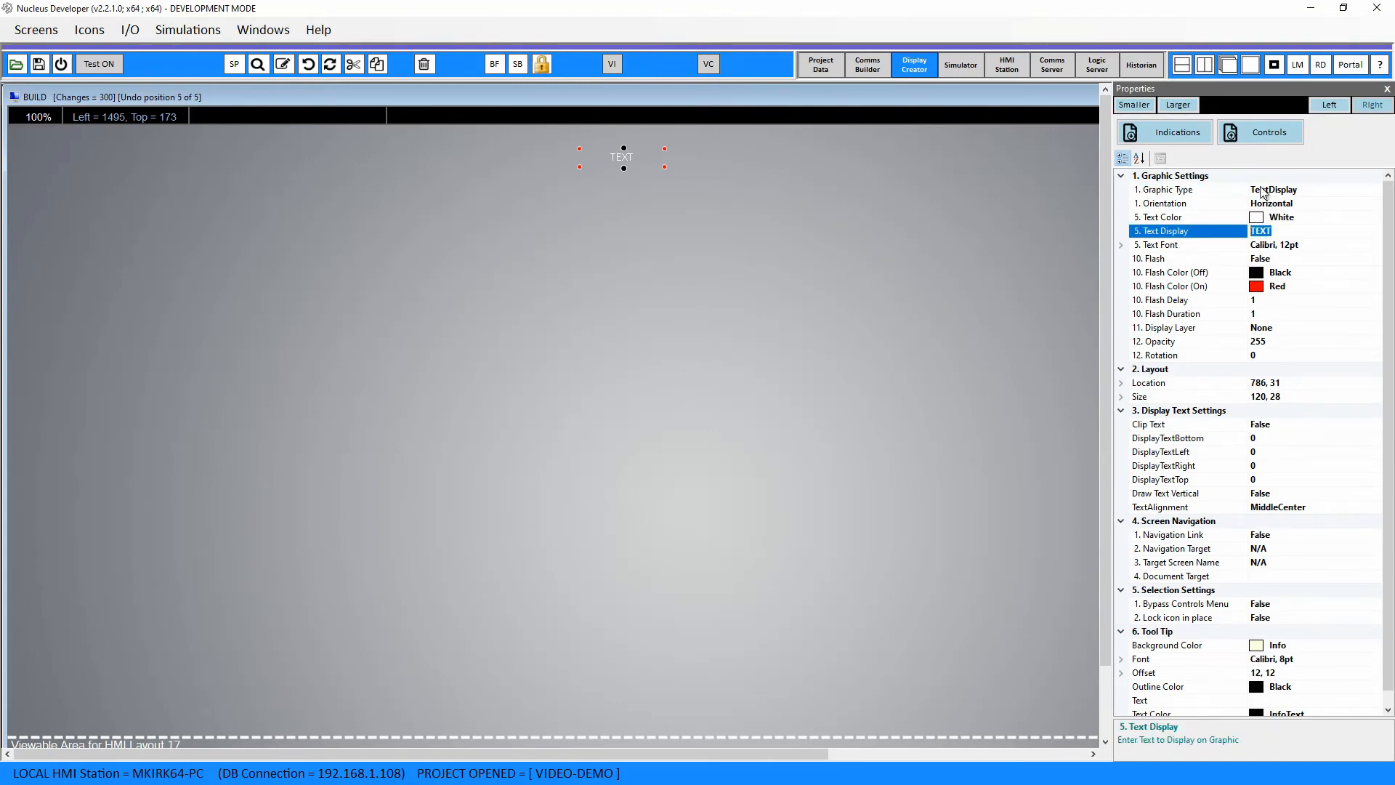
pyautogui.write('BUILD SC')
pyautogui.write('REEN')
# Step: Set the title's text font size to 22, keeping the Calibri Regular font
pyautogui.click(1333, 245)
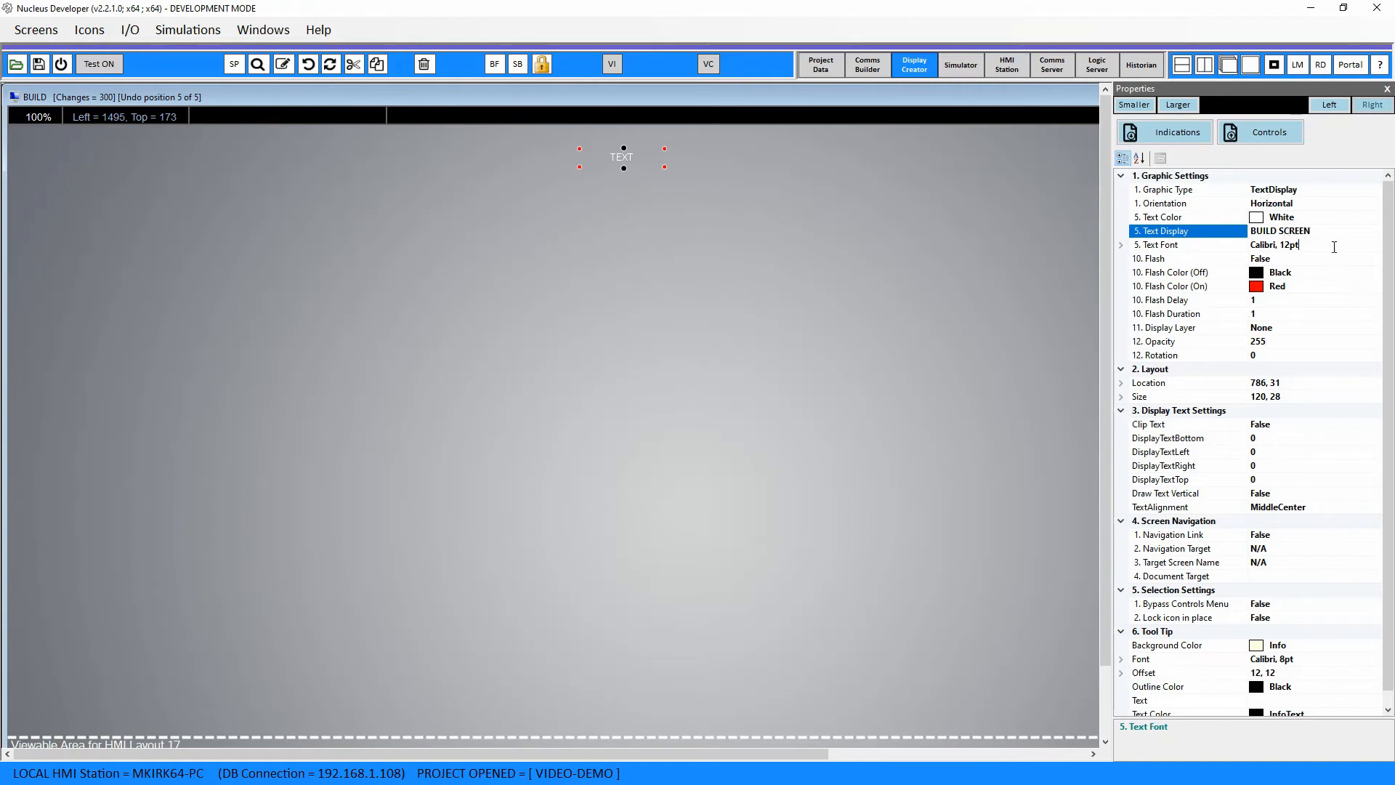
pyautogui.click(1378, 246)
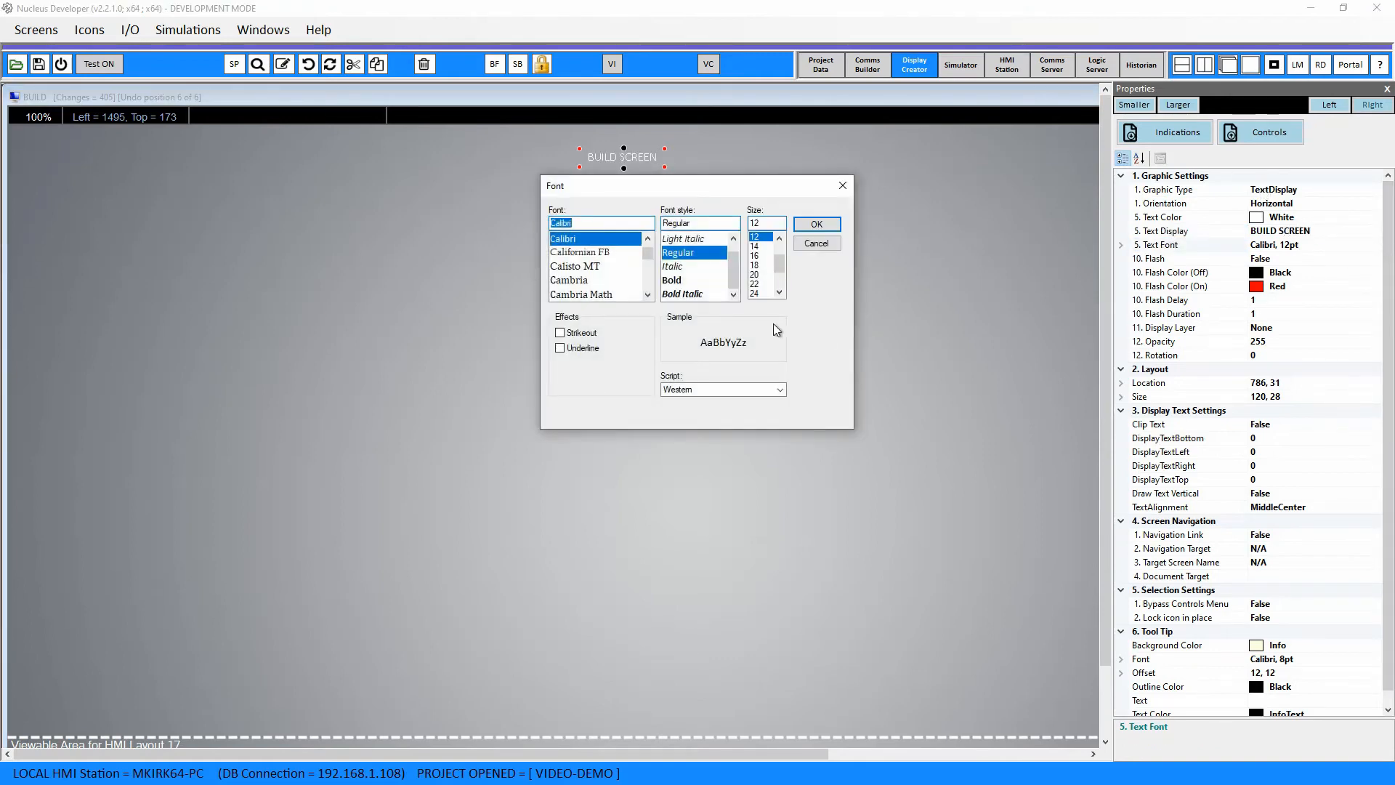
pyautogui.click(756, 284)
pyautogui.click(817, 225)
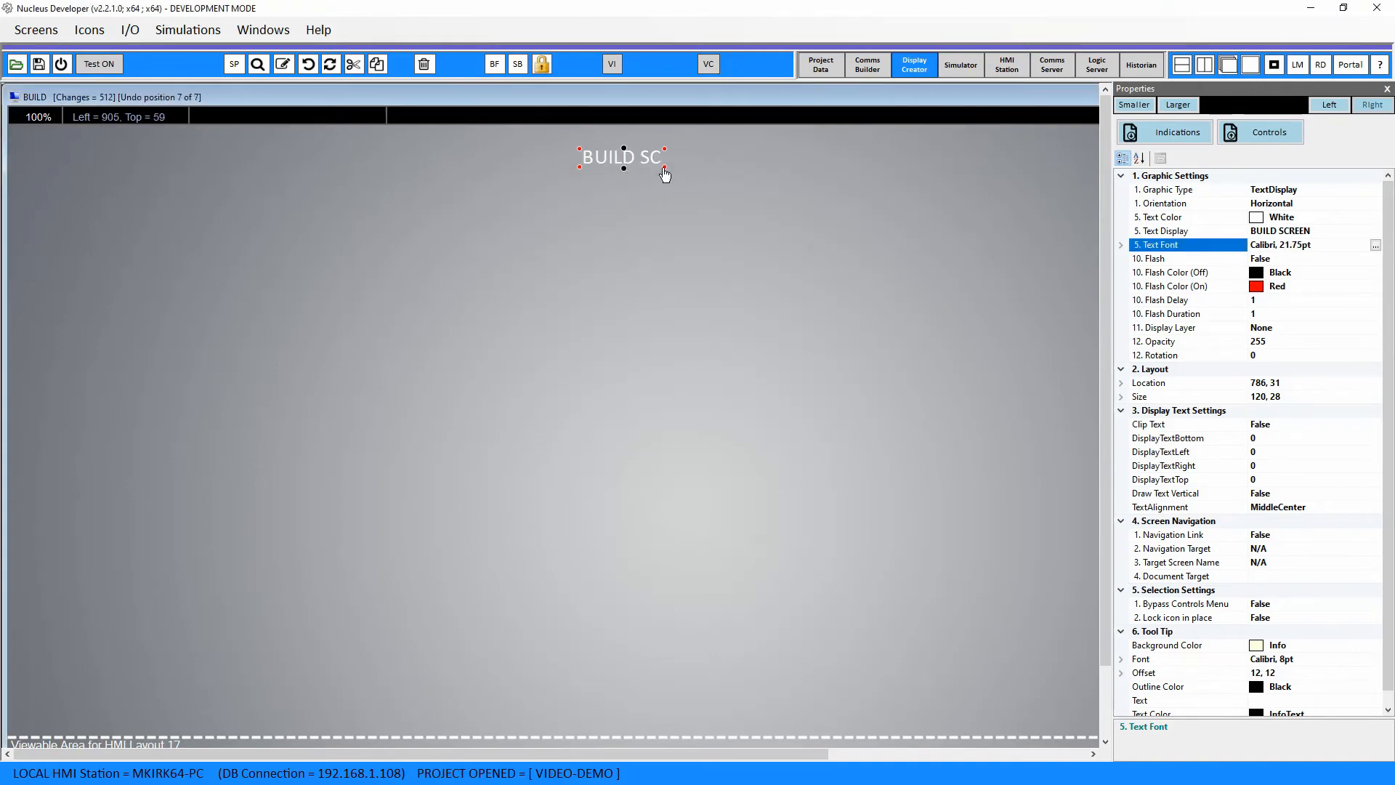
# Step: Enlarge the title graphic to about 271 x 40, place it at about 659, 27, and save the BUILD screen
pyautogui.click(624, 170)
pyautogui.click(623, 171)
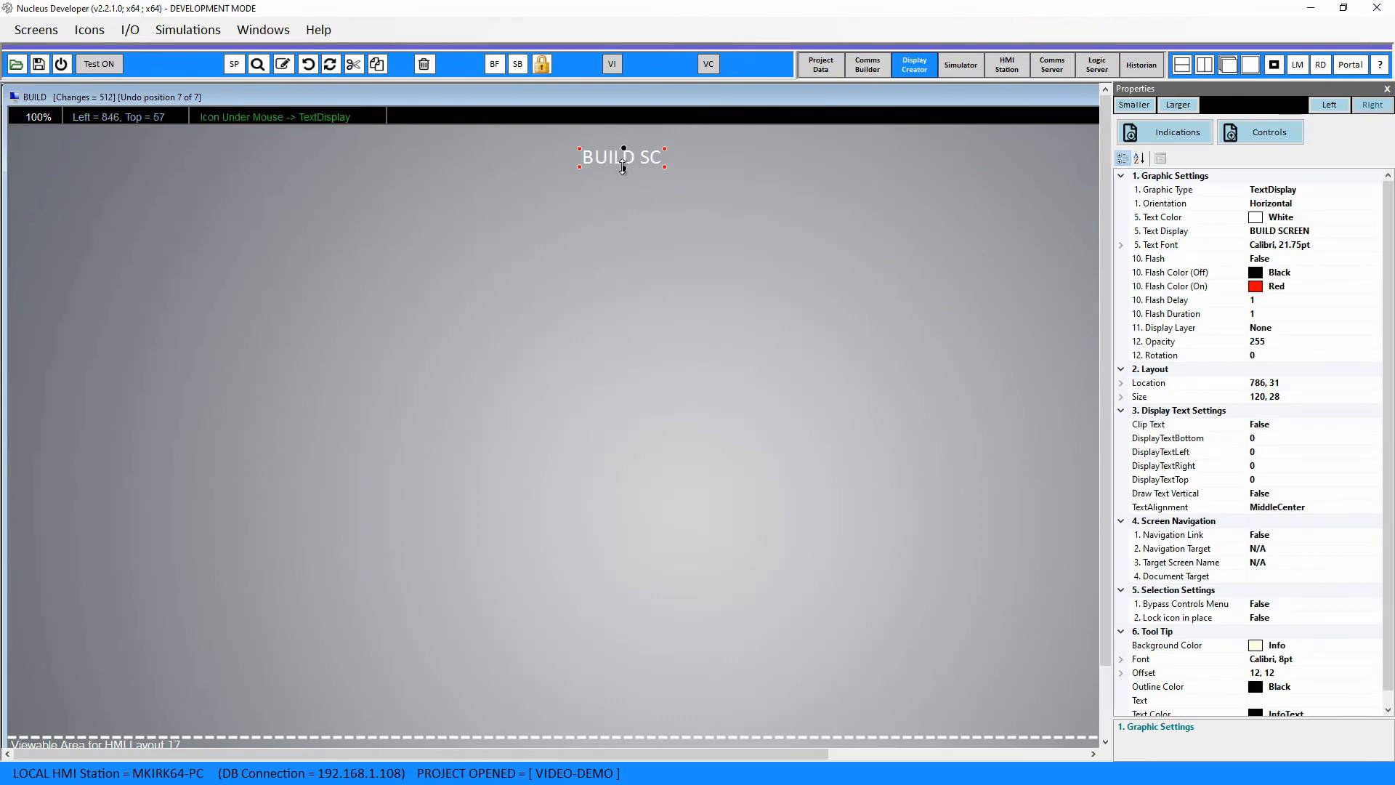
pyautogui.moveTo(624, 169)
pyautogui.mouseDown()
pyautogui.moveTo(776, 163)
pyautogui.moveTo(636, 159)
pyautogui.mouseUp()
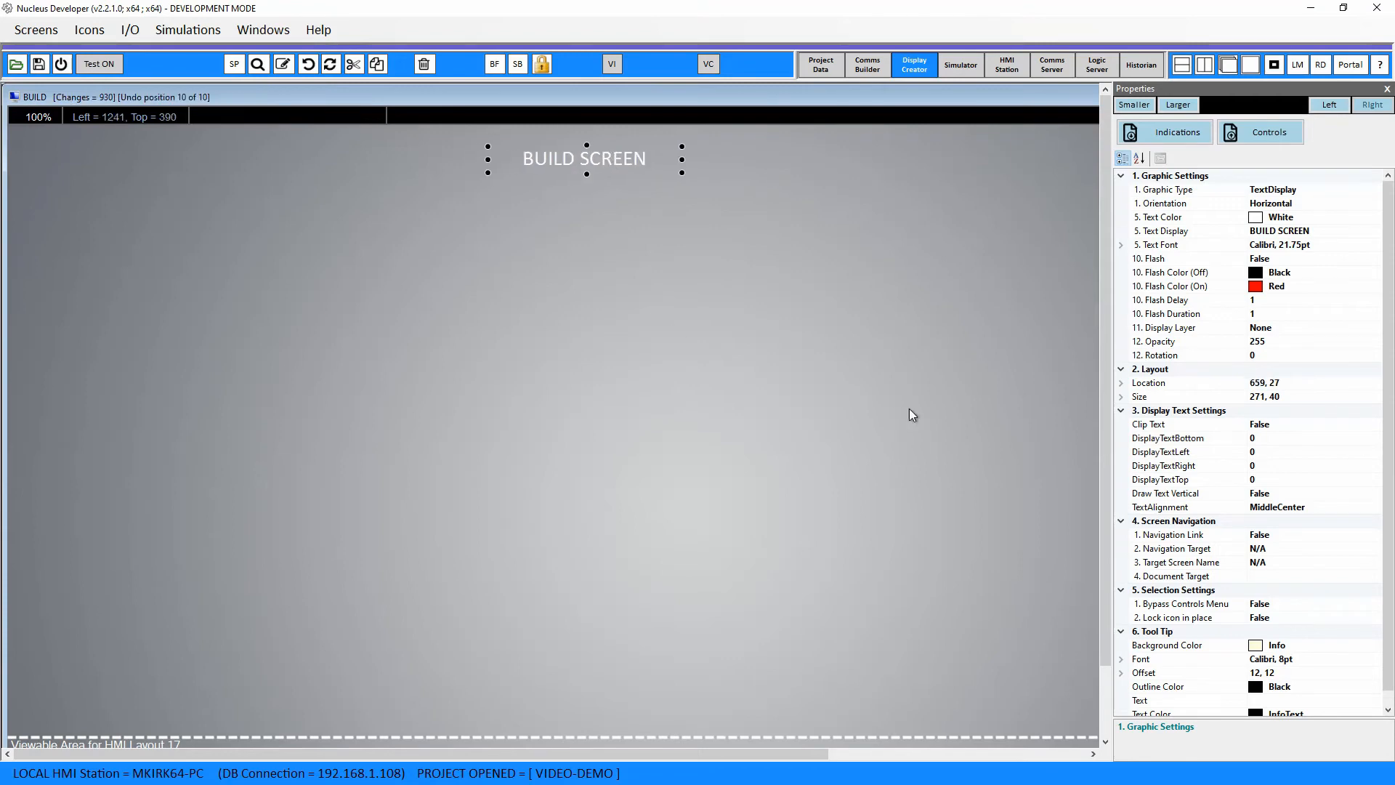
pyautogui.click(39, 64)
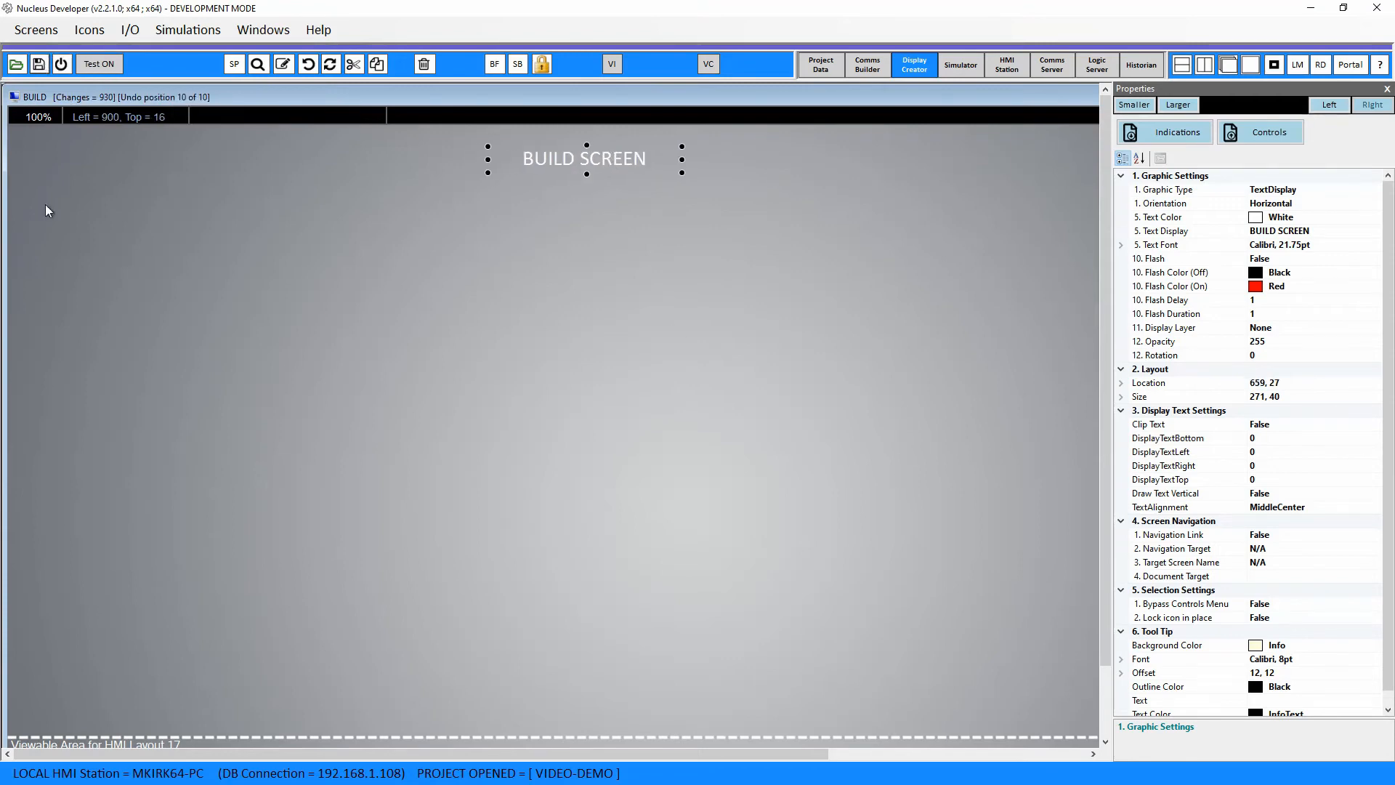
# Step: Close the graphic properties, shift the title to the horizontal centre of the BUILD screen, and close that screen
pyautogui.click(1387, 88)
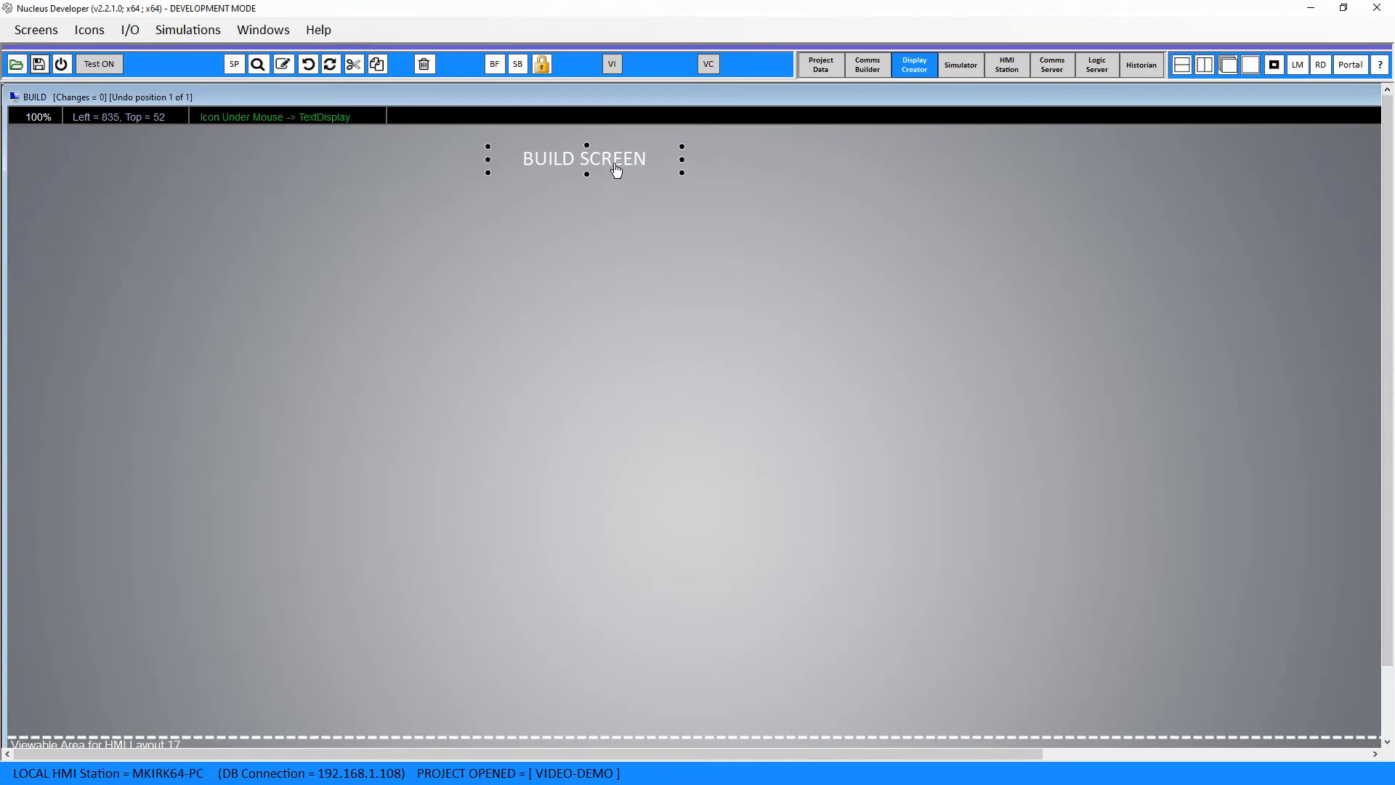
pyautogui.moveTo(602, 160); pyautogui.dragTo(676, 160)
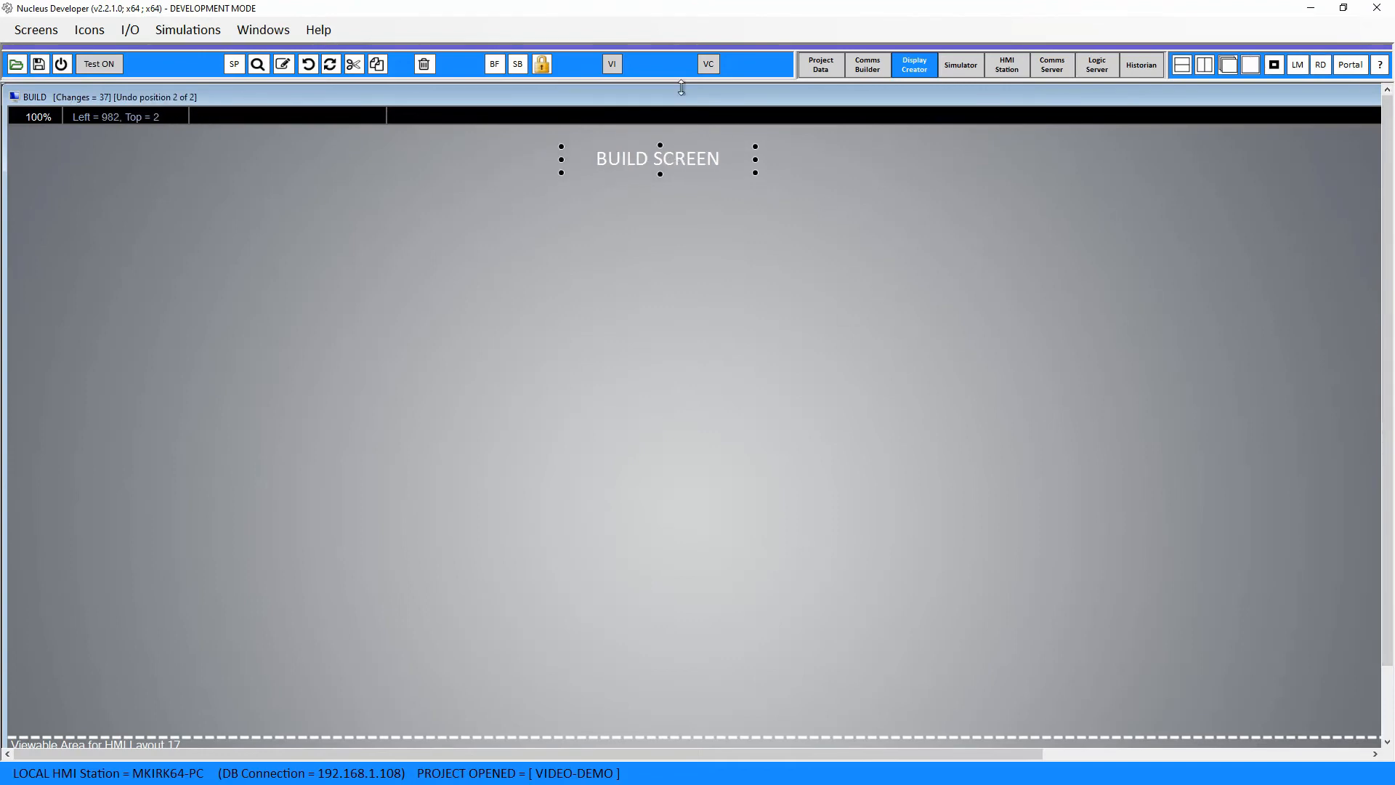
pyautogui.moveTo(685, 95); pyautogui.dragTo(603, 128)
pyautogui.click(1340, 130)
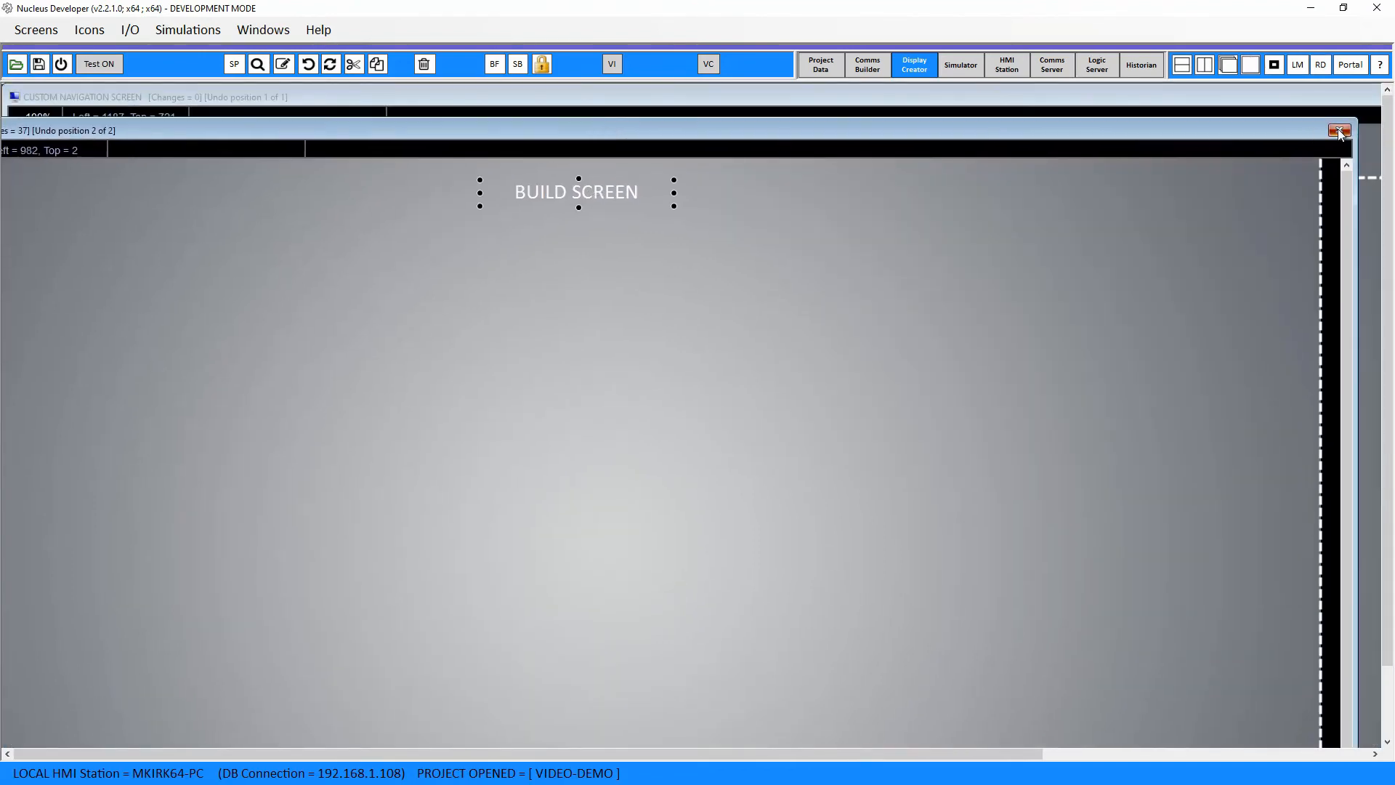
pyautogui.click(565, 442)
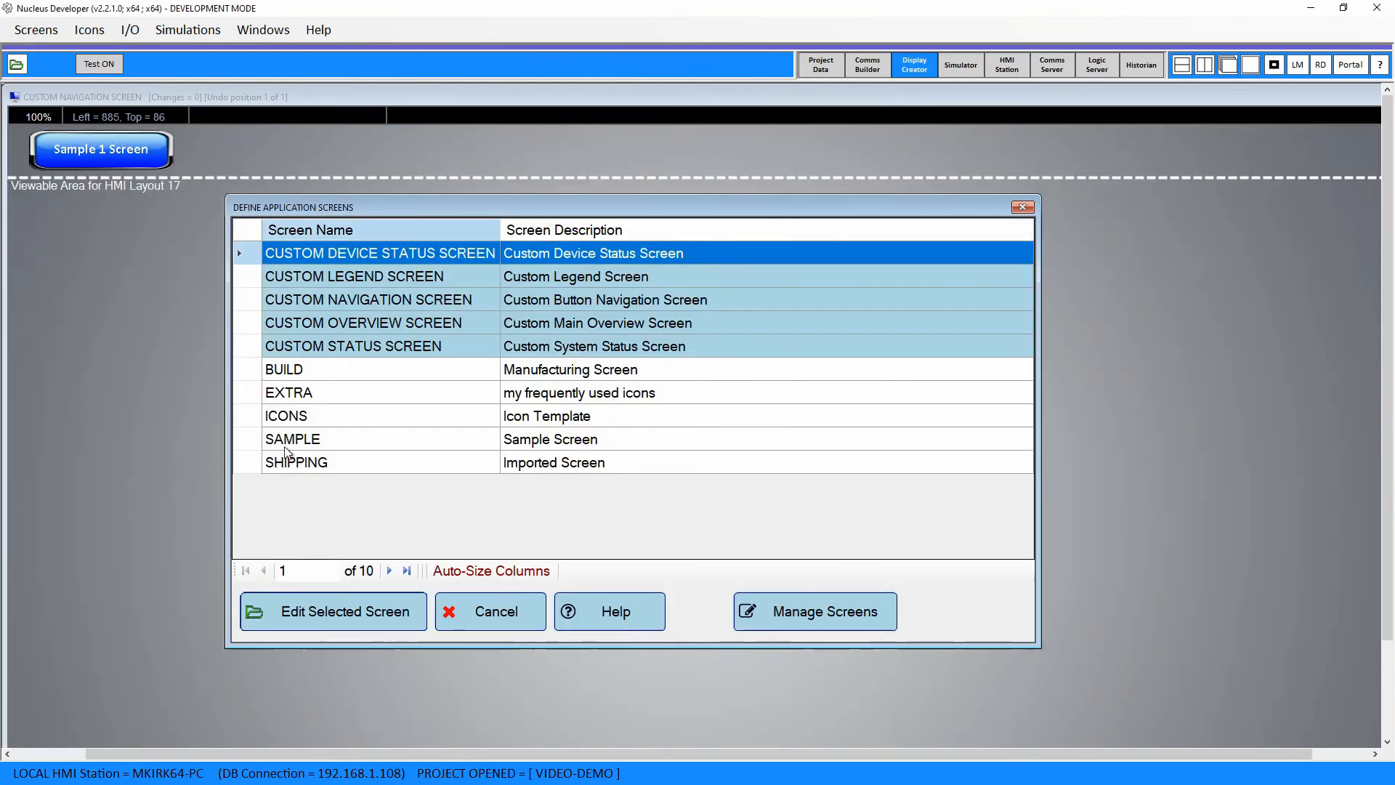
# Step: Open the SHIPPING screen for editing and set its background to GrayBack.jpg from UserDefined Backgrounds, saving the screen properties
pyautogui.click(287, 454)
pyautogui.click(334, 611)
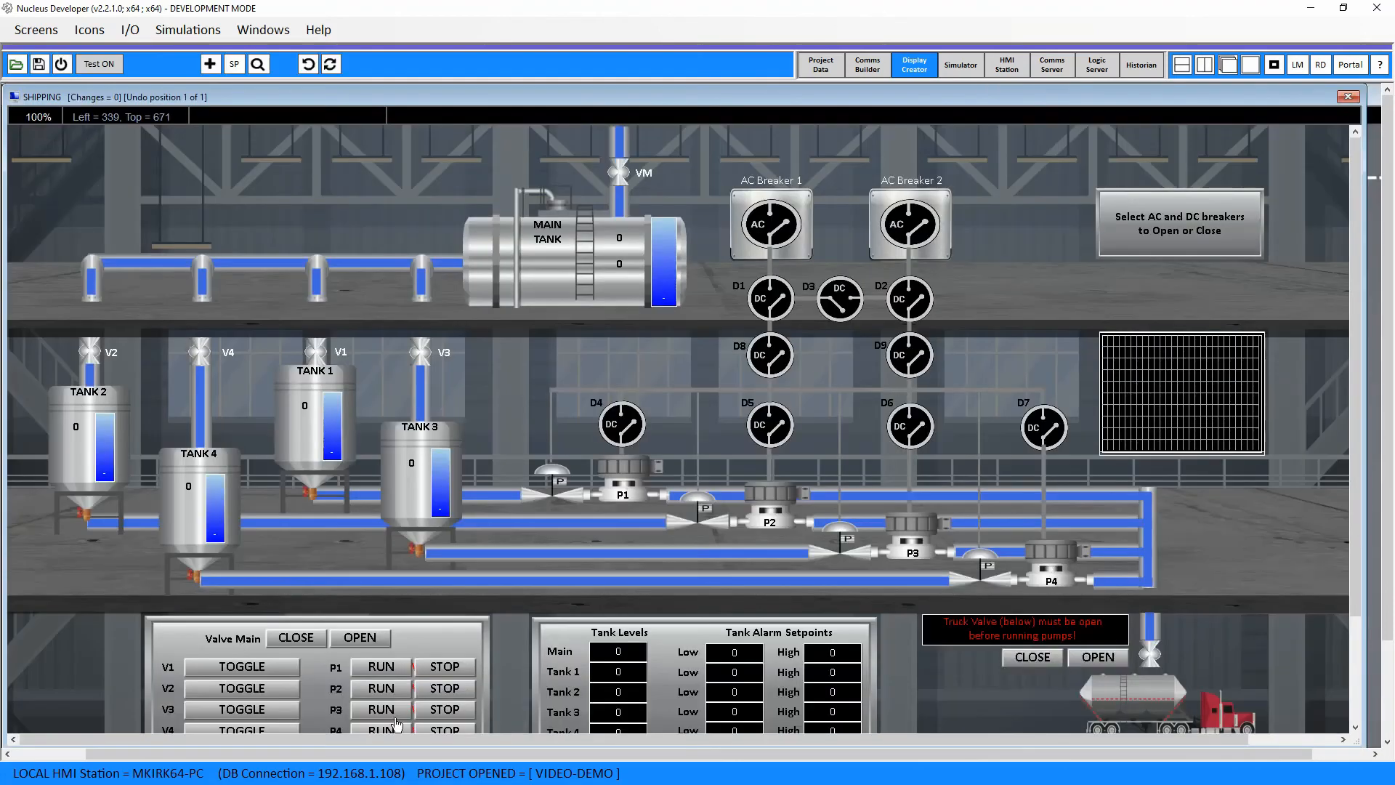
pyautogui.rightClick(642, 362)
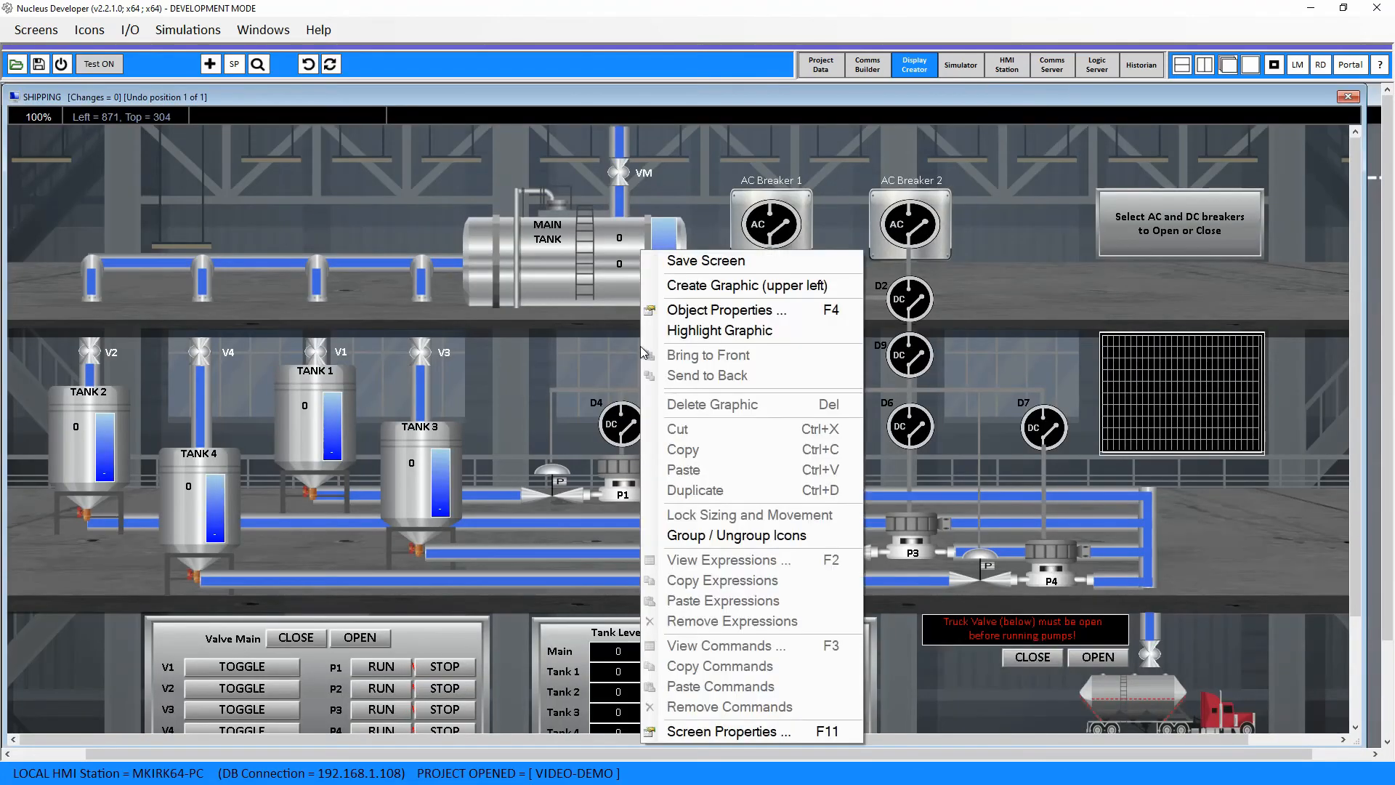
pyautogui.click(734, 733)
pyautogui.click(795, 481)
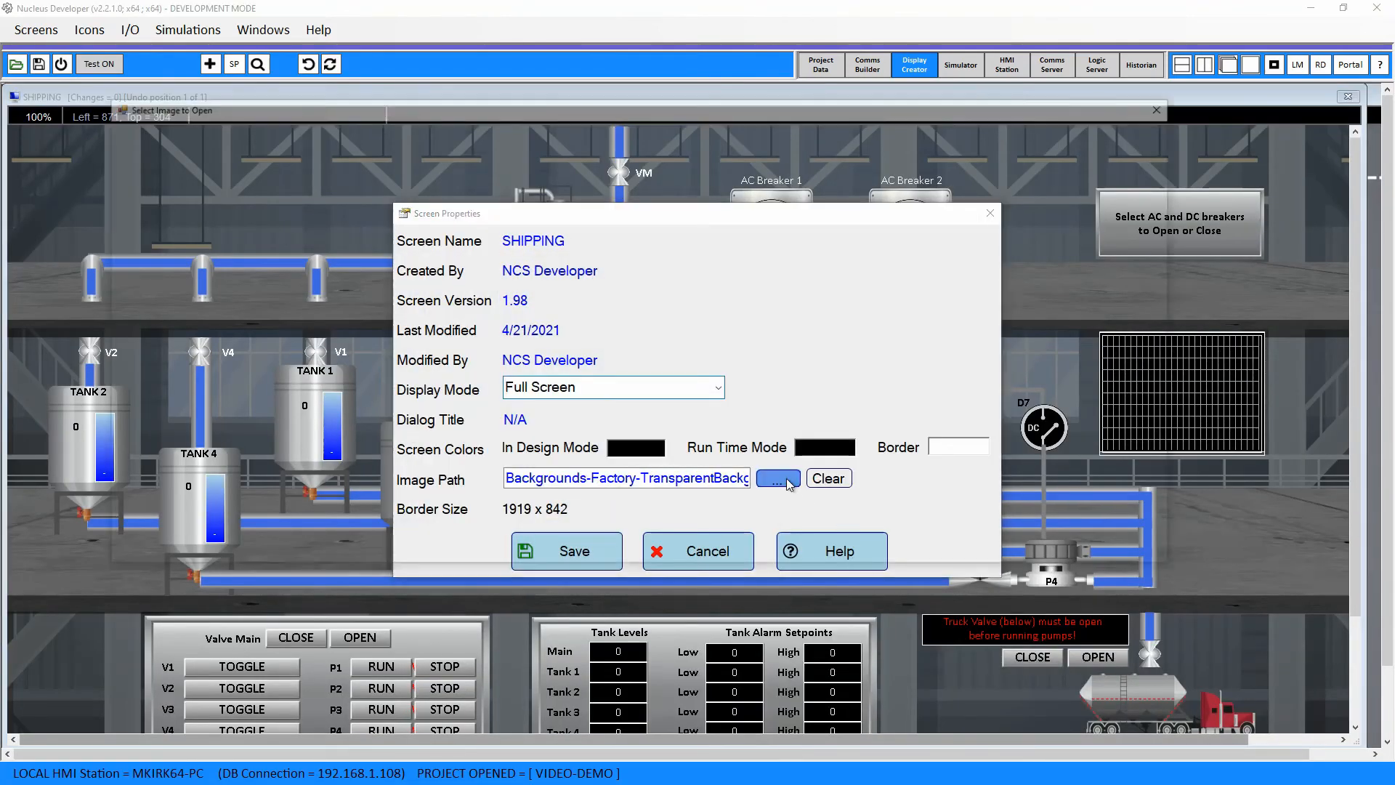
pyautogui.click(207, 240)
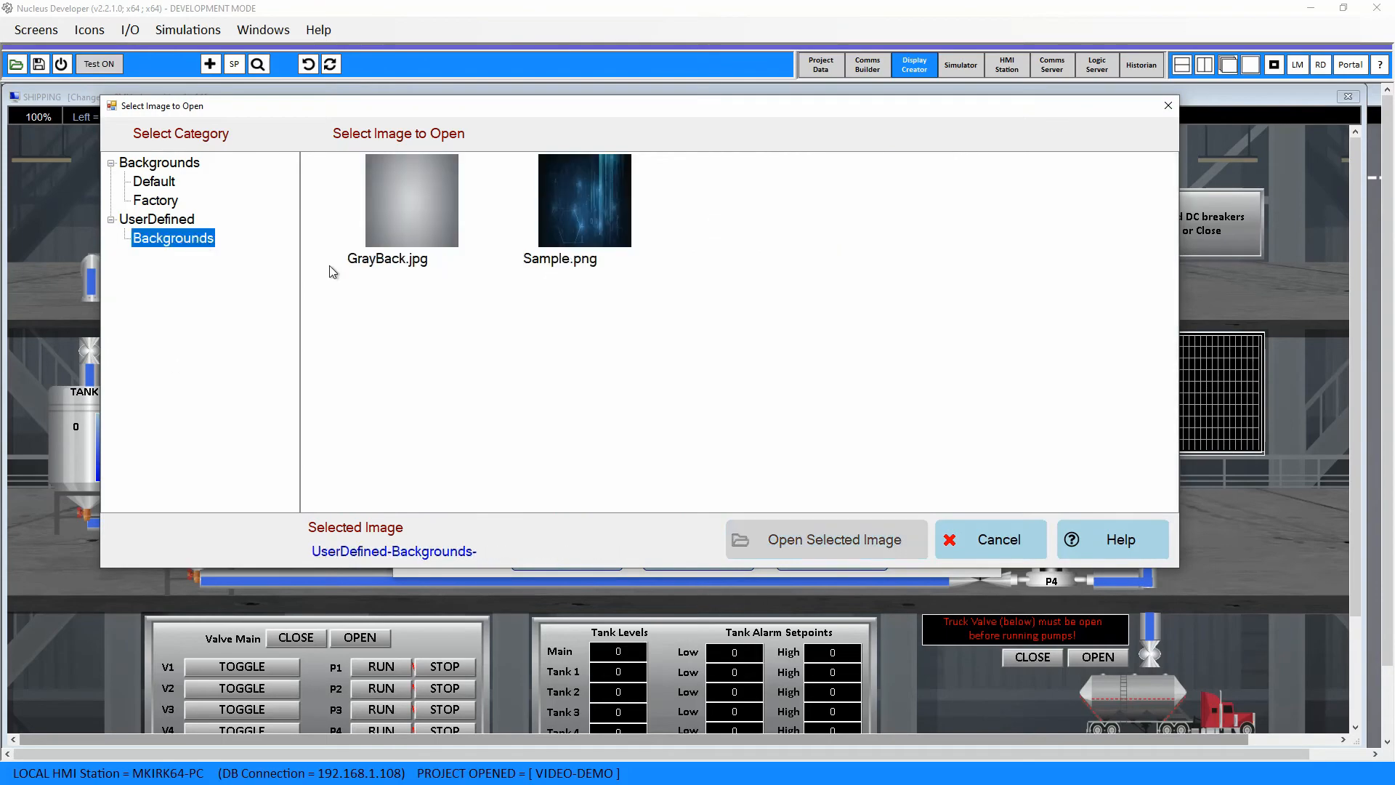
pyautogui.click(385, 224)
pyautogui.click(839, 538)
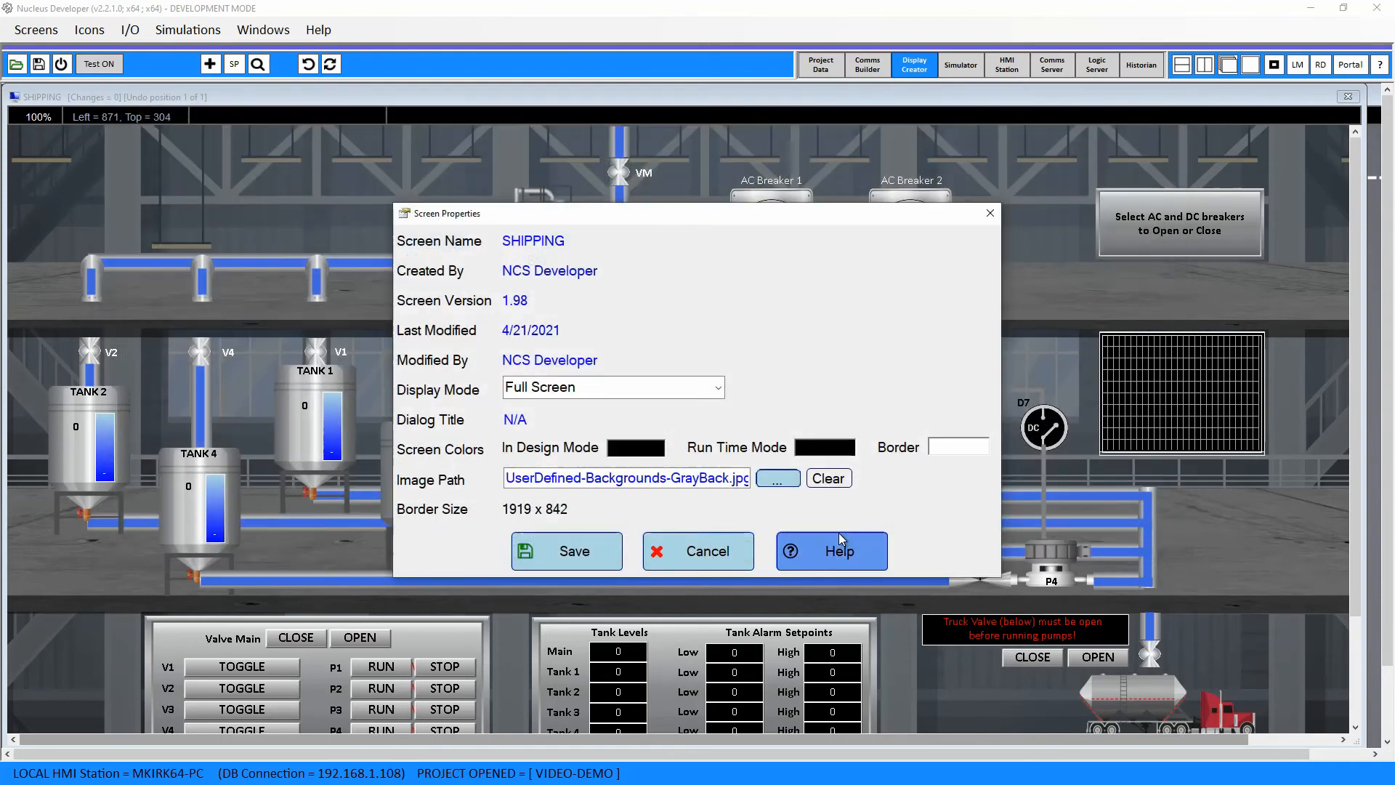
pyautogui.click(581, 550)
# Step: Select the valve controls, tank tables and truck graphics together and move them up inside the viewable area boundary
pyautogui.scroll(-1, 1286, 557)
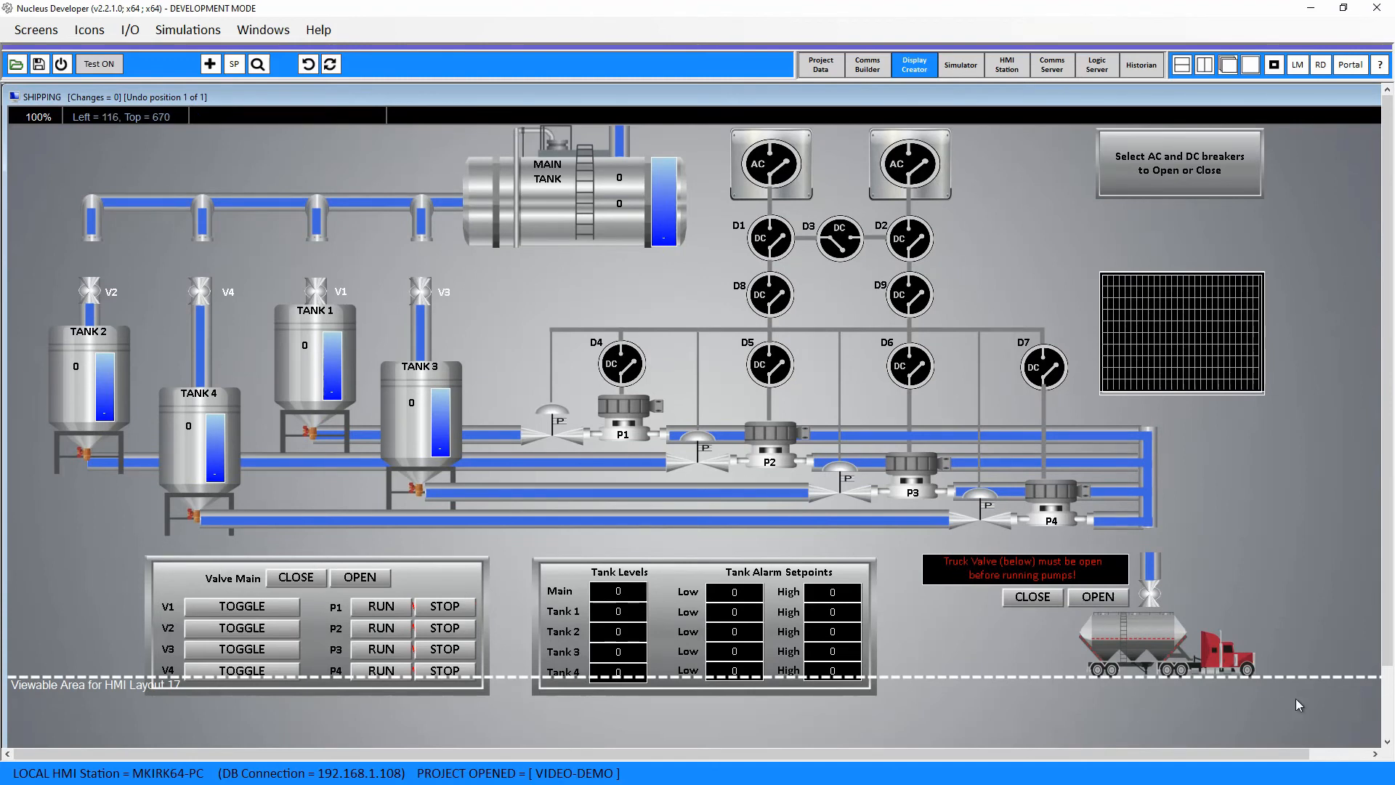
pyautogui.moveTo(1295, 699); pyautogui.dragTo(1307, 699)
pyautogui.moveTo(398, 580); pyautogui.dragTo(395, 558)
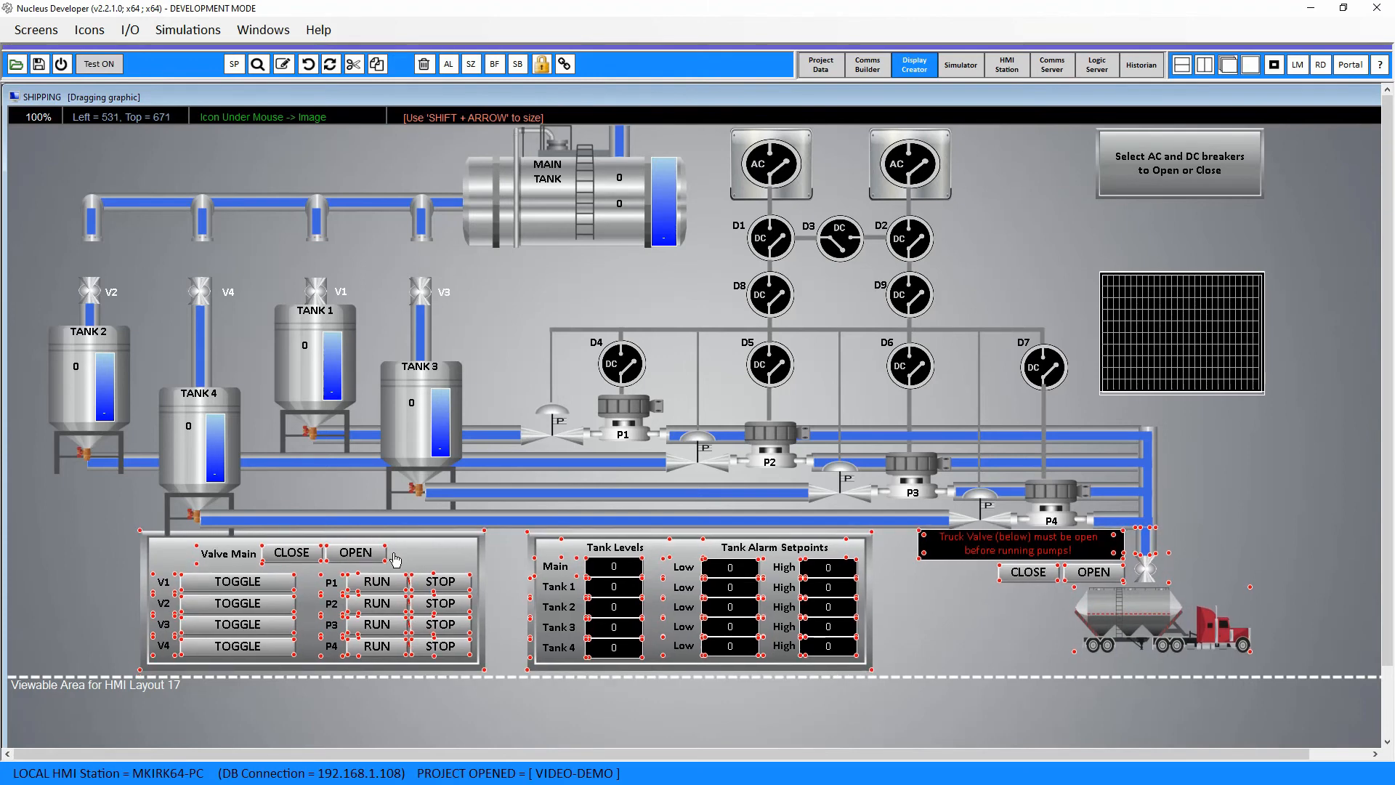
# Step: Deselect the moved graphics, save the SHIPPING screen, dismiss its error list and close the screen
pyautogui.click(19, 128)
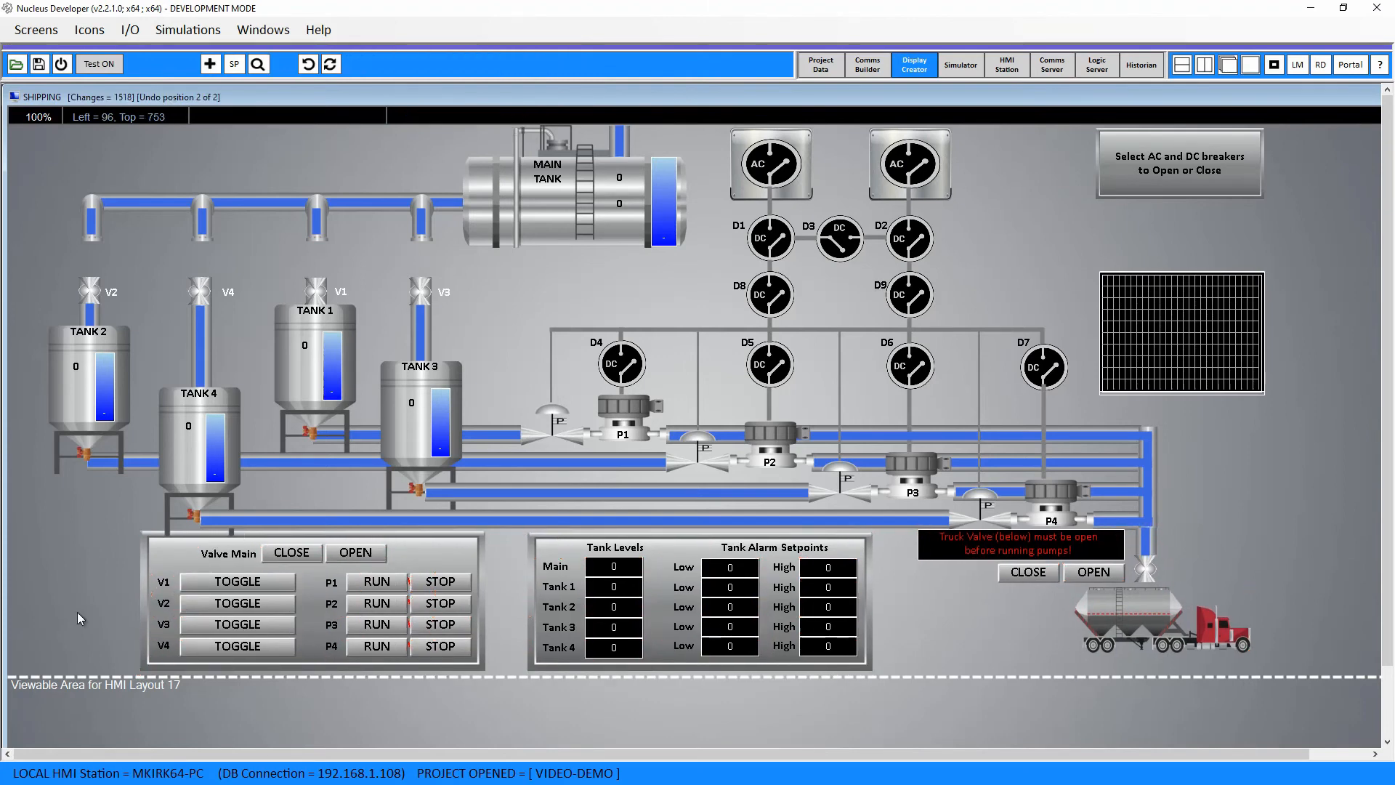
pyautogui.click(38, 63)
pyautogui.click(594, 446)
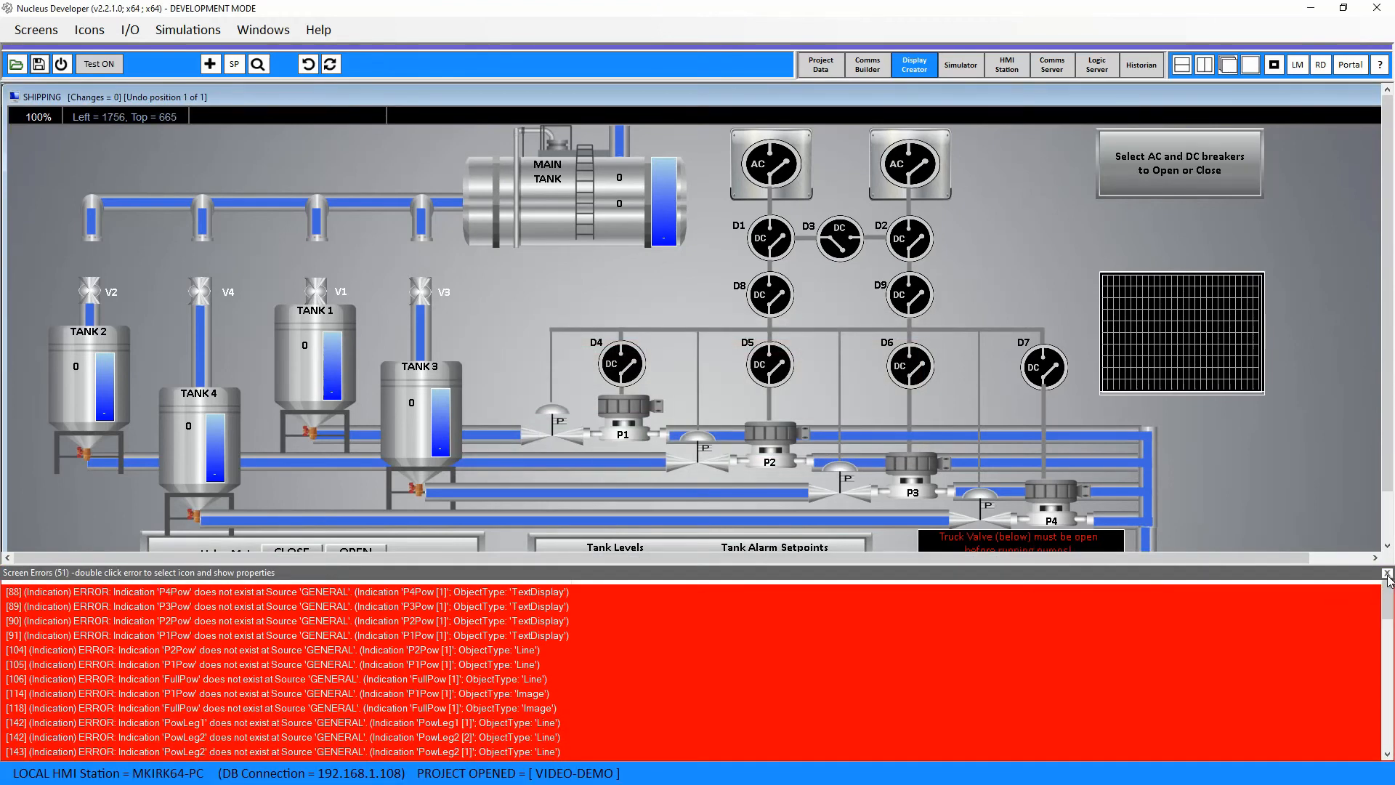
pyautogui.click(1386, 574)
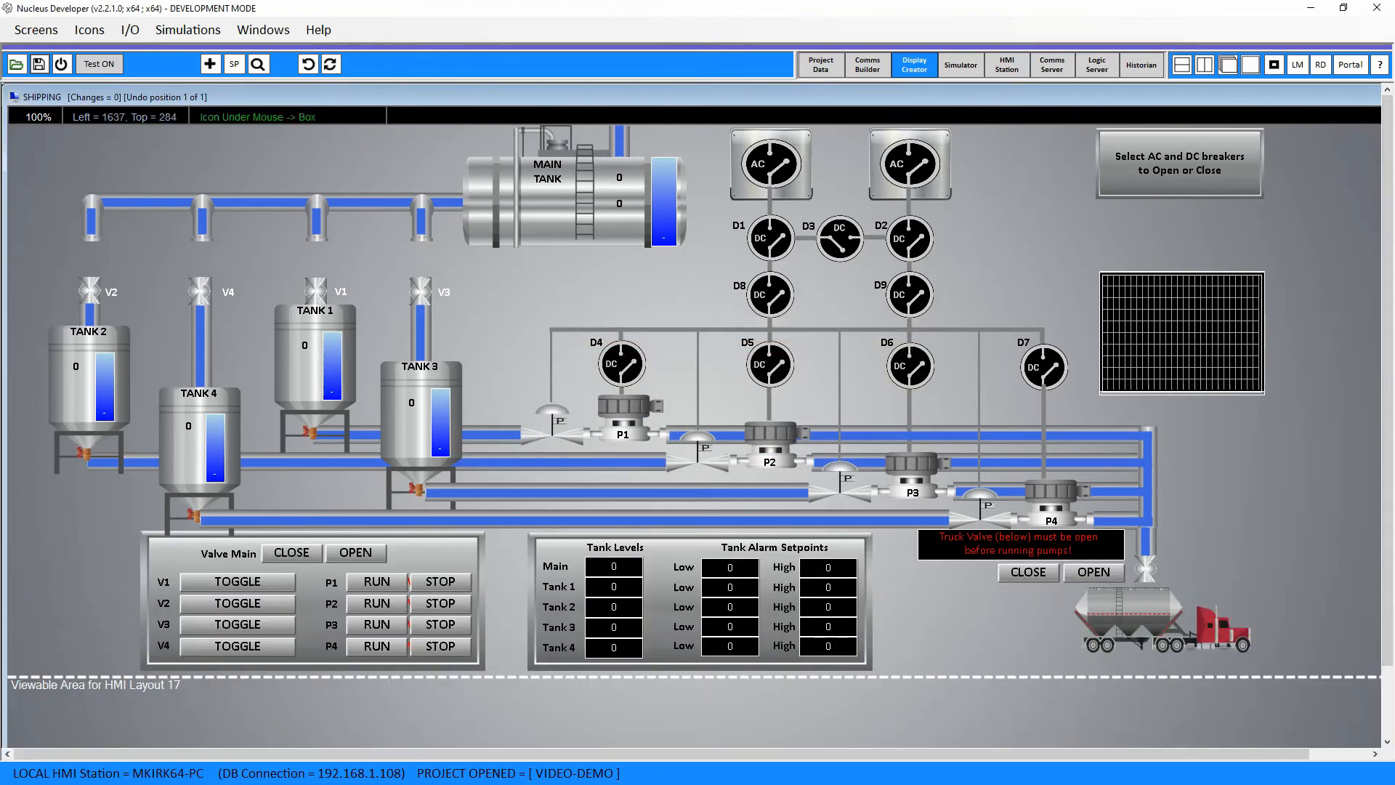
pyautogui.moveTo(1298, 99); pyautogui.dragTo(1210, 106)
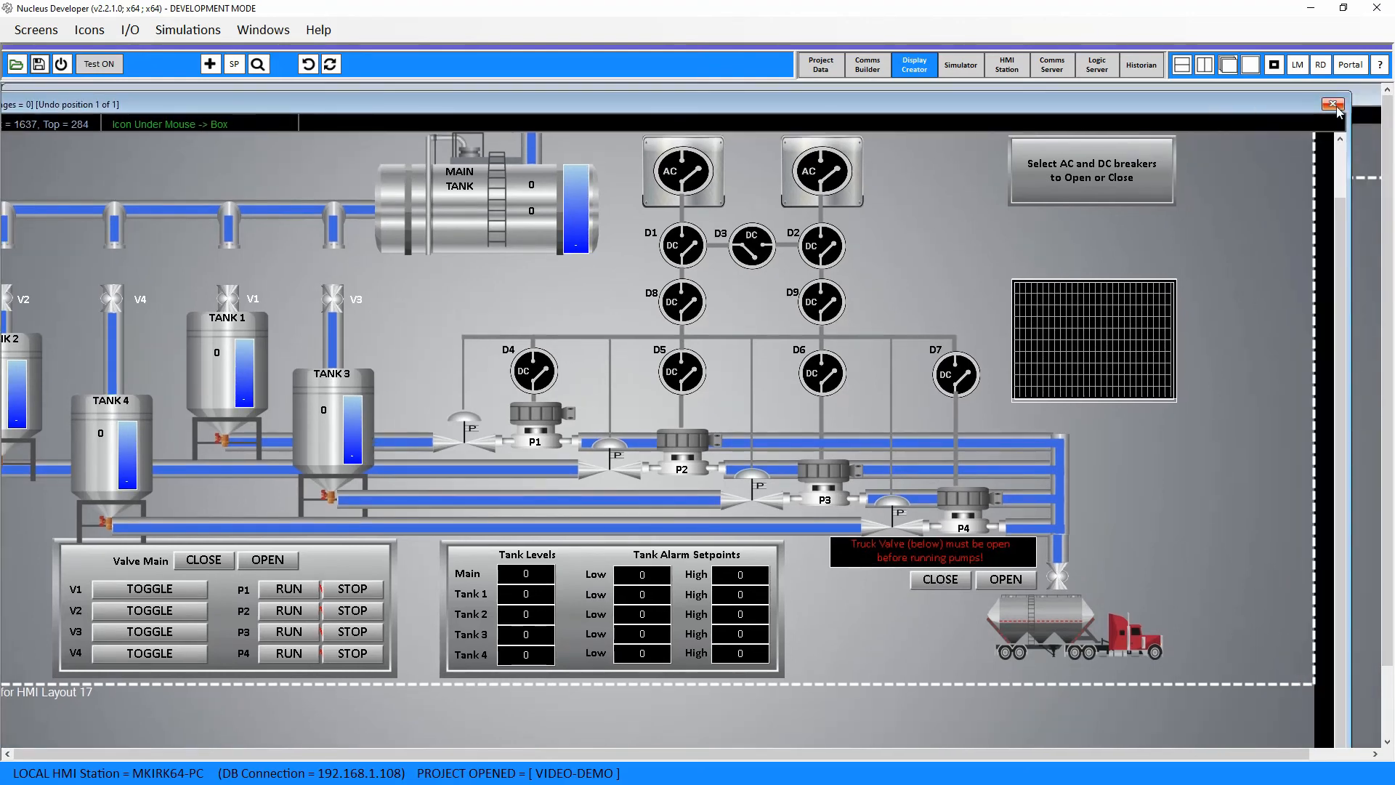
pyautogui.click(1339, 106)
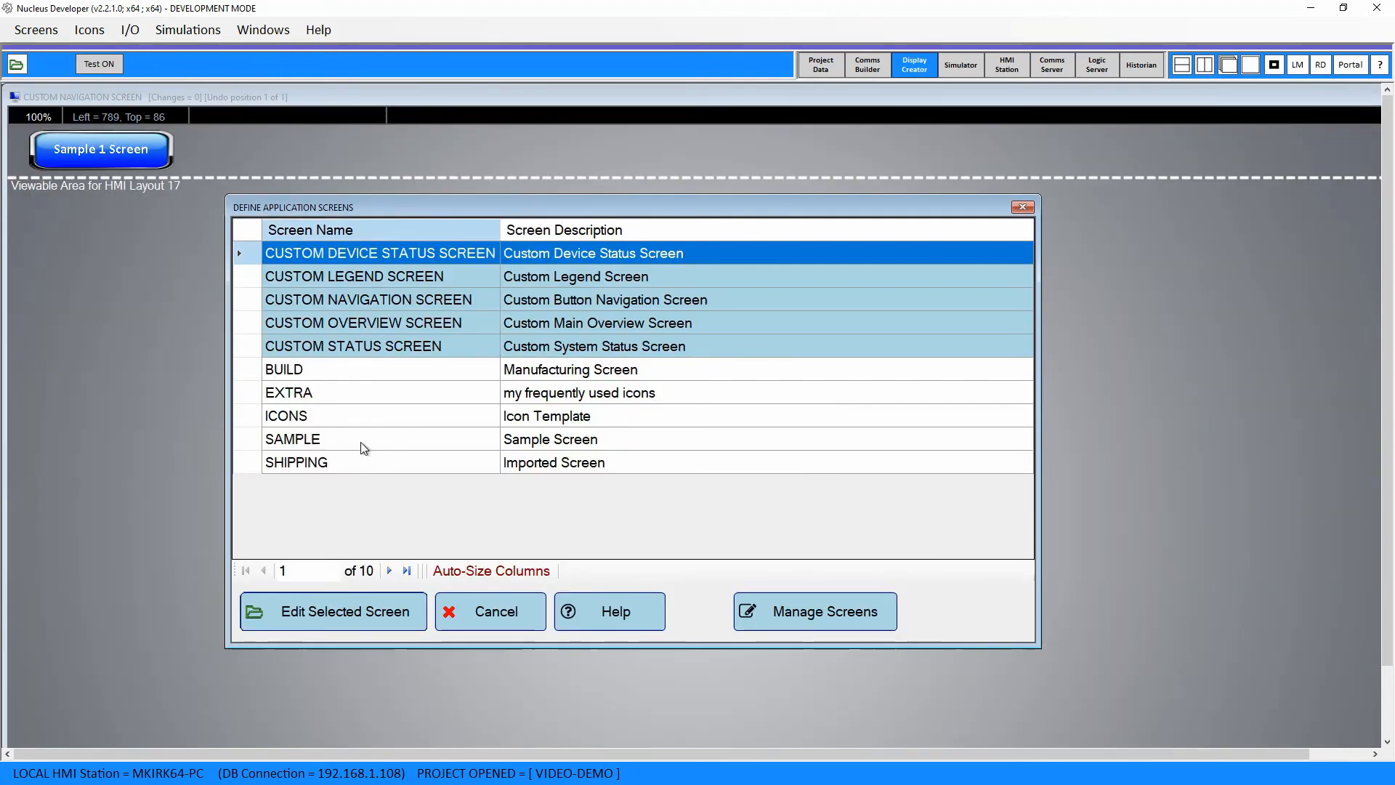
# Step: Open the CUSTOM NAVIGATION SCREEN and the EXTRA screen for editing
pyautogui.click(389, 298)
pyautogui.click(343, 614)
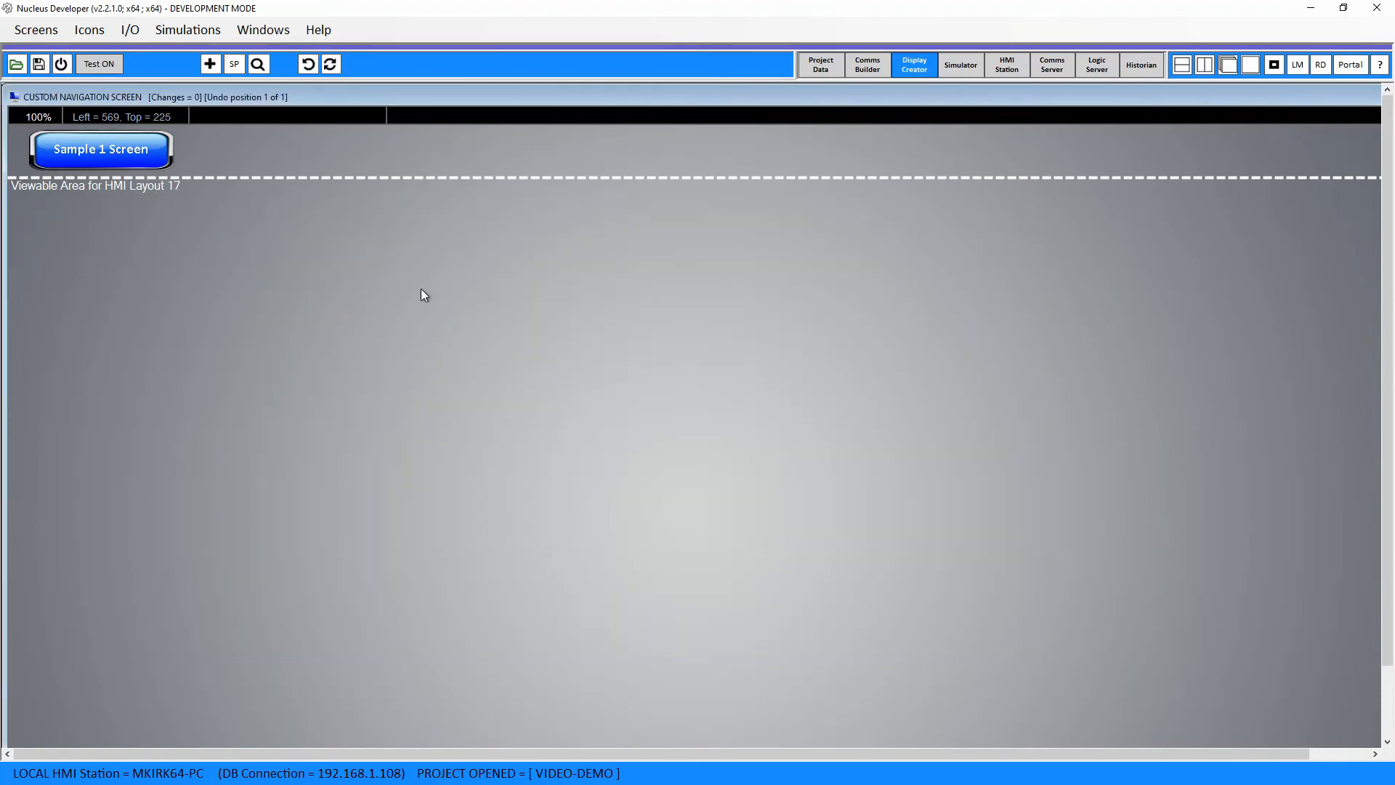
pyautogui.click(16, 65)
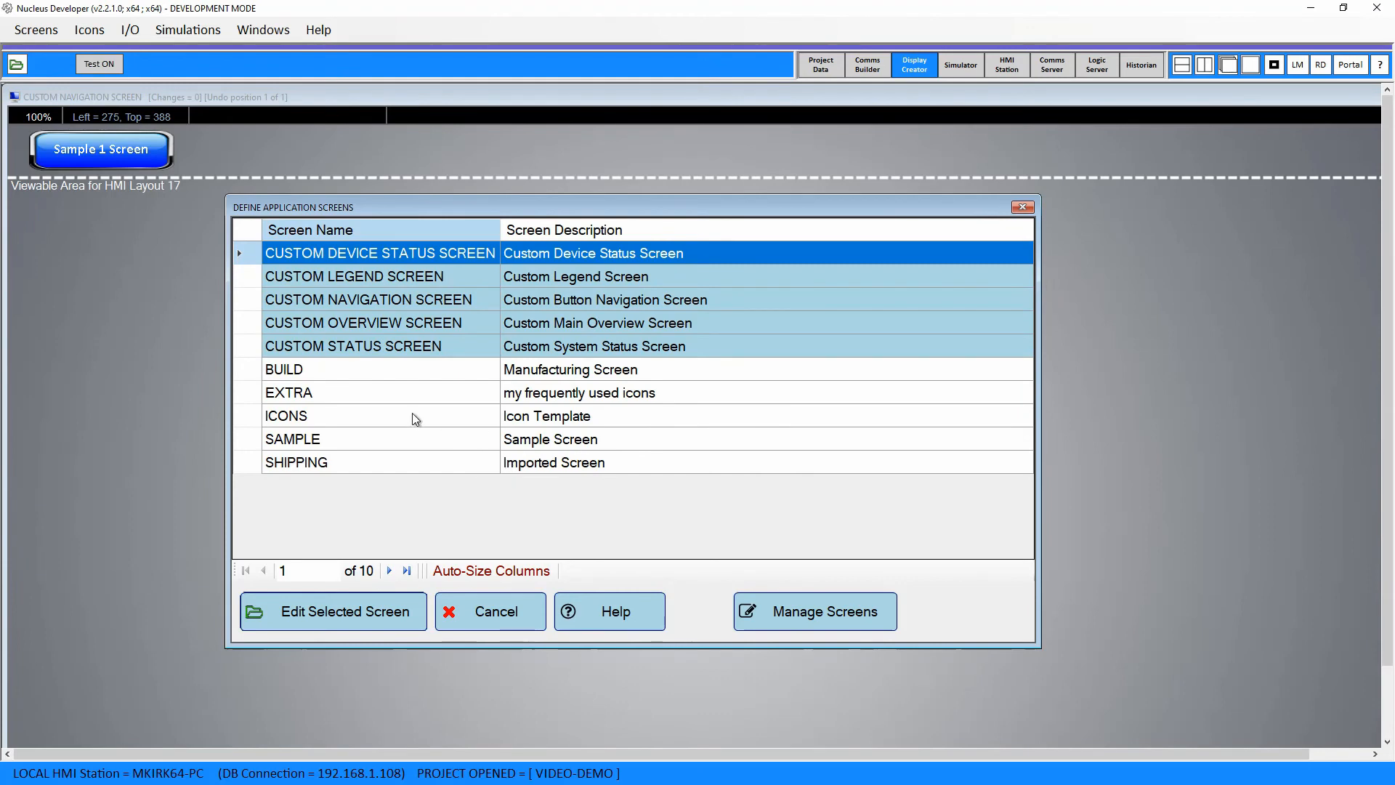
pyautogui.click(416, 387)
pyautogui.click(364, 615)
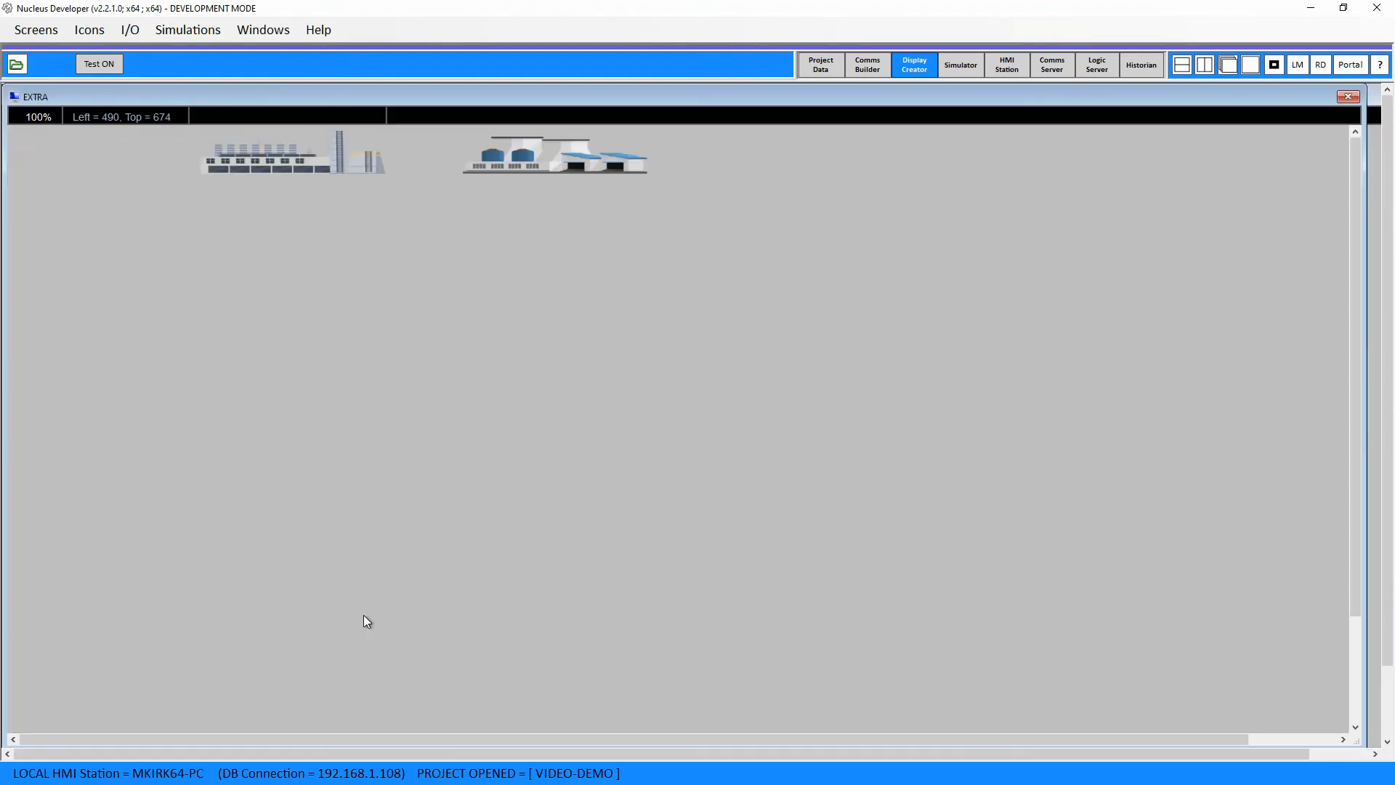
# Step: Copy both building images from the EXTRA screen and paste them into the CUSTOM NAVIGATION SCREEN
pyautogui.moveTo(1293, 95); pyautogui.dragTo(1308, 362)
pyautogui.click(373, 436)
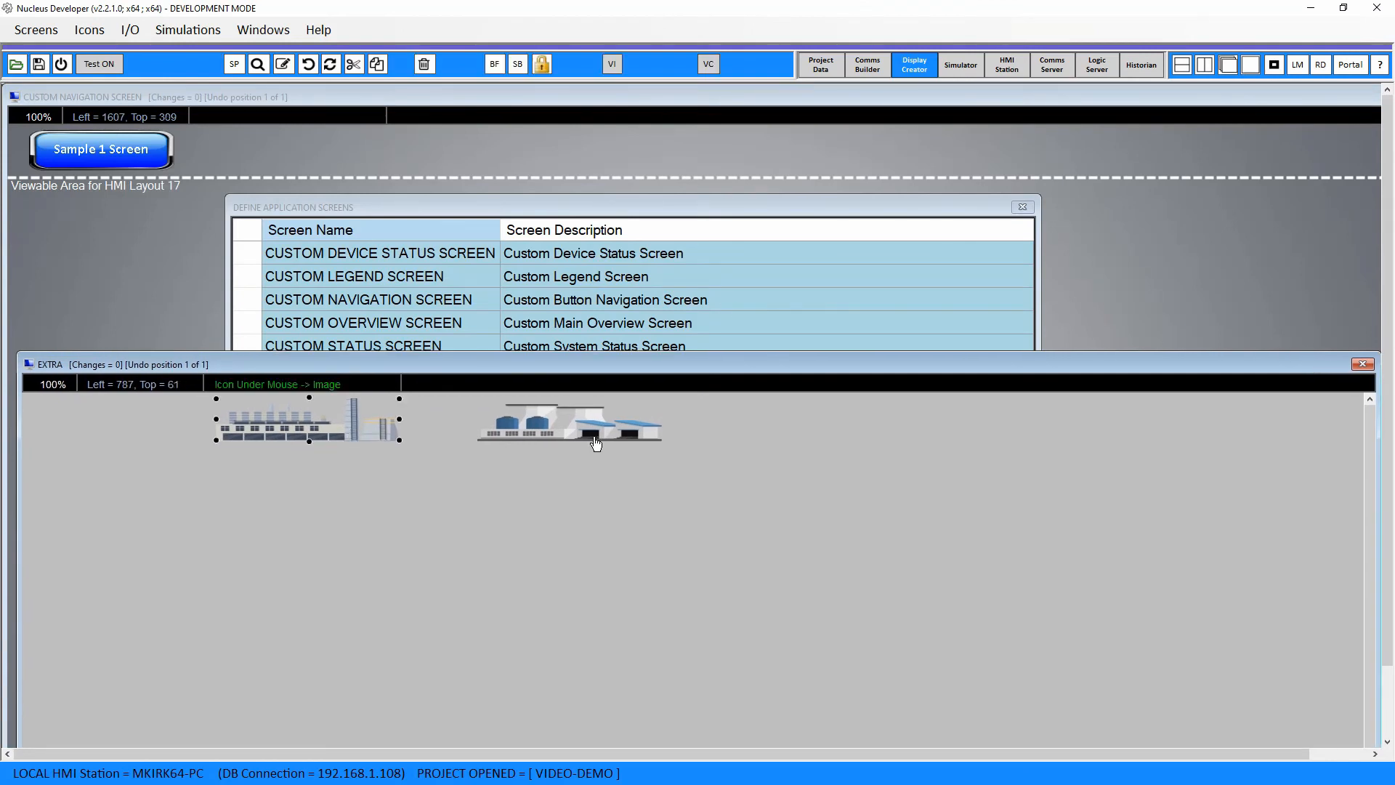
pyautogui.keyDown('ctrl'); pyautogui.click(593, 434); pyautogui.keyUp('ctrl')
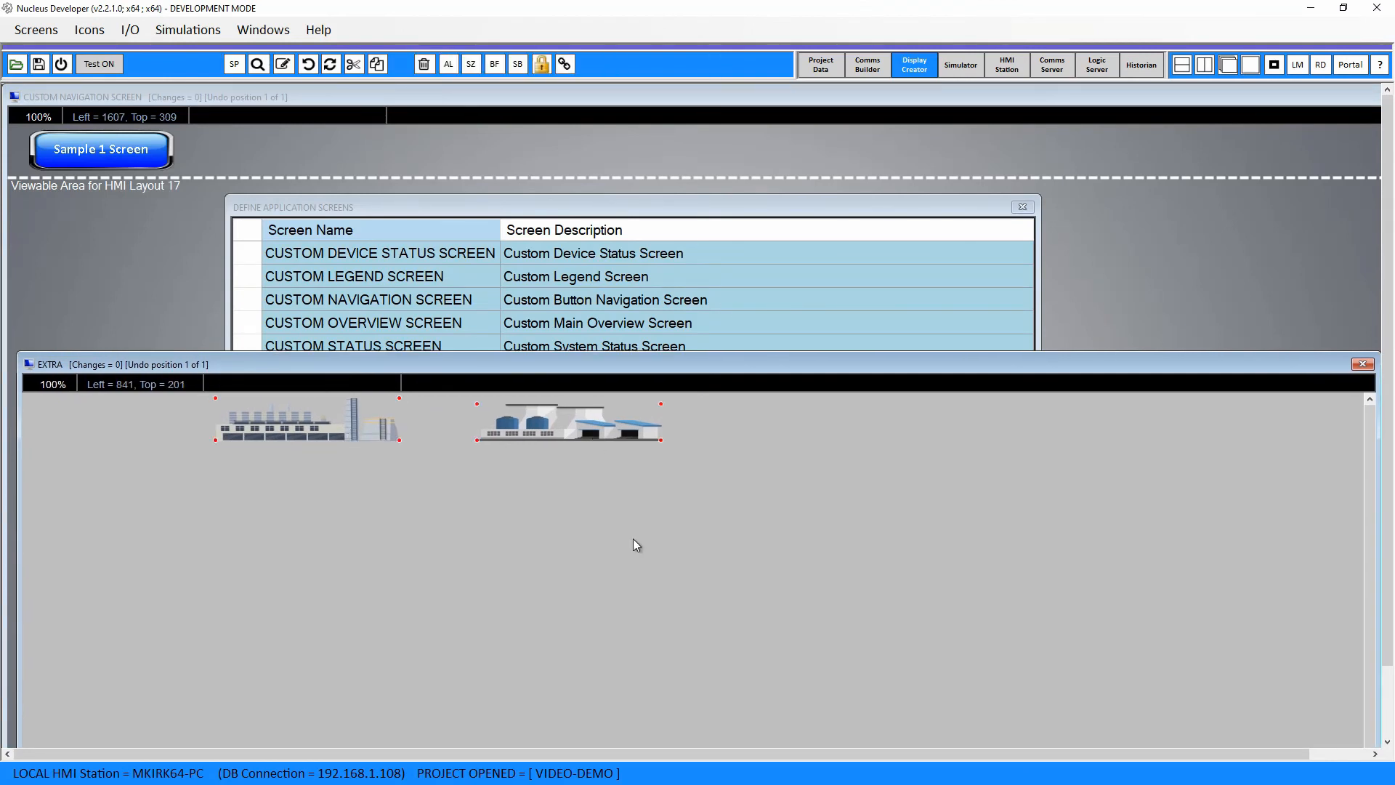
pyautogui.hotkey('ctrl', 'c')
pyautogui.click(378, 137)
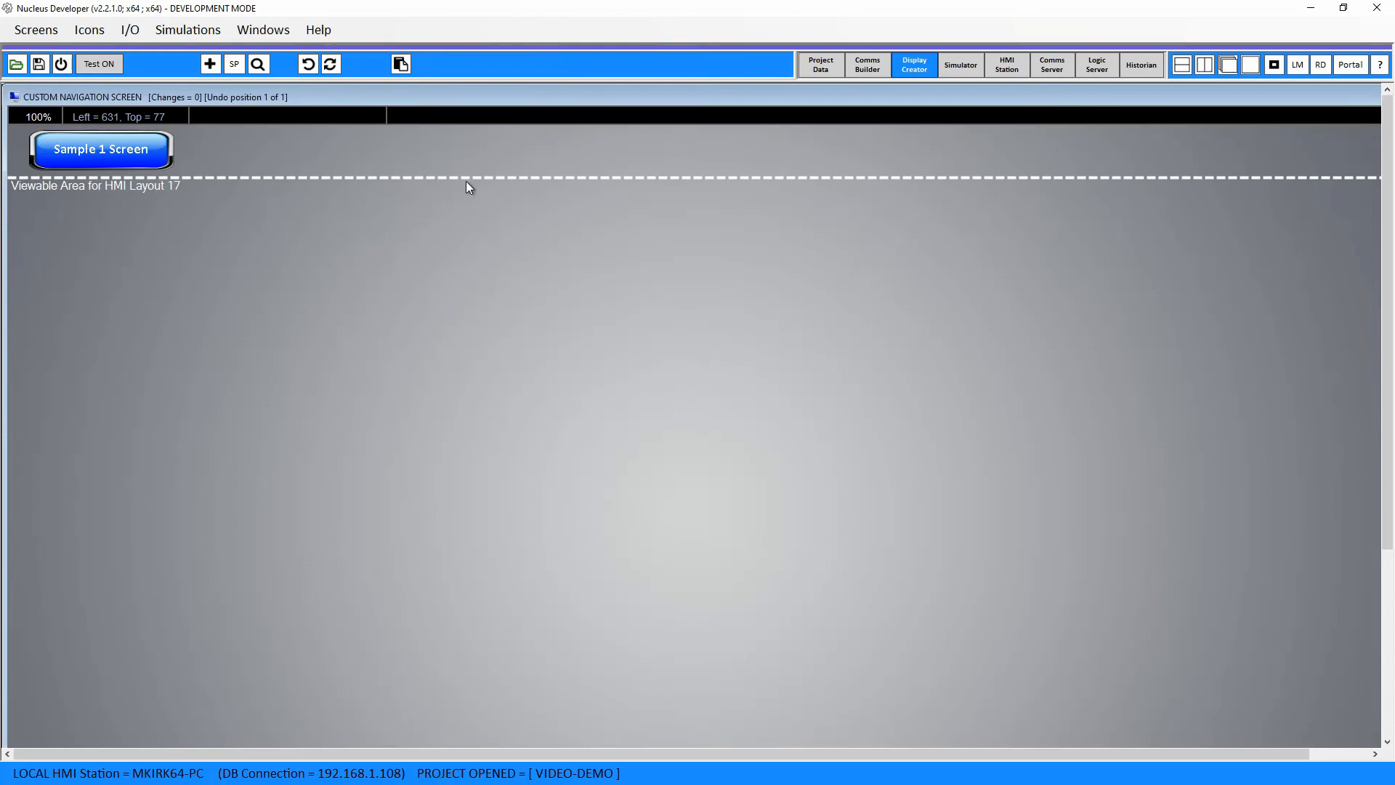
pyautogui.hotkey('ctrl', 'v')
# Step: Delete the Sample 1 Screen button from the CUSTOM NAVIGATION SCREEN
pyautogui.click(118, 158)
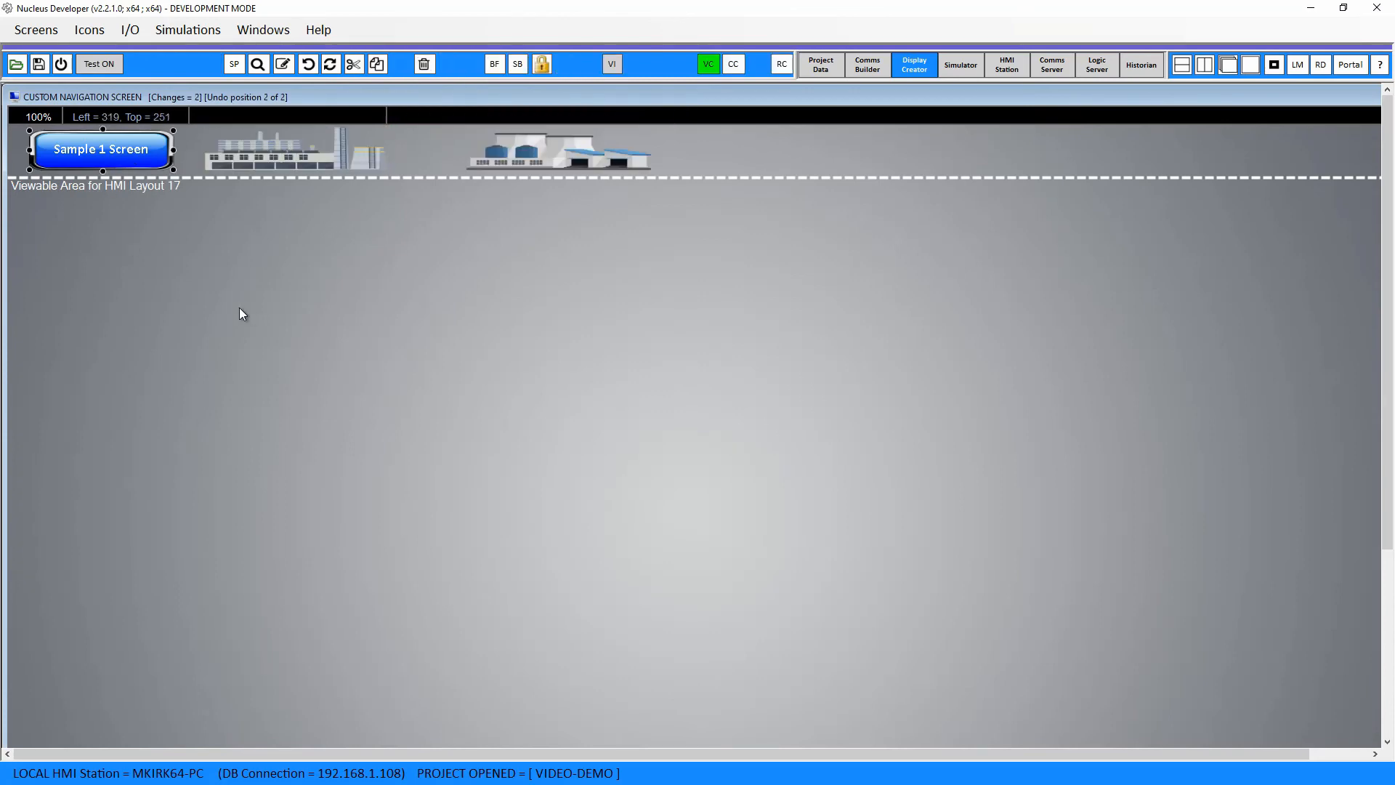
pyautogui.press('Delete')
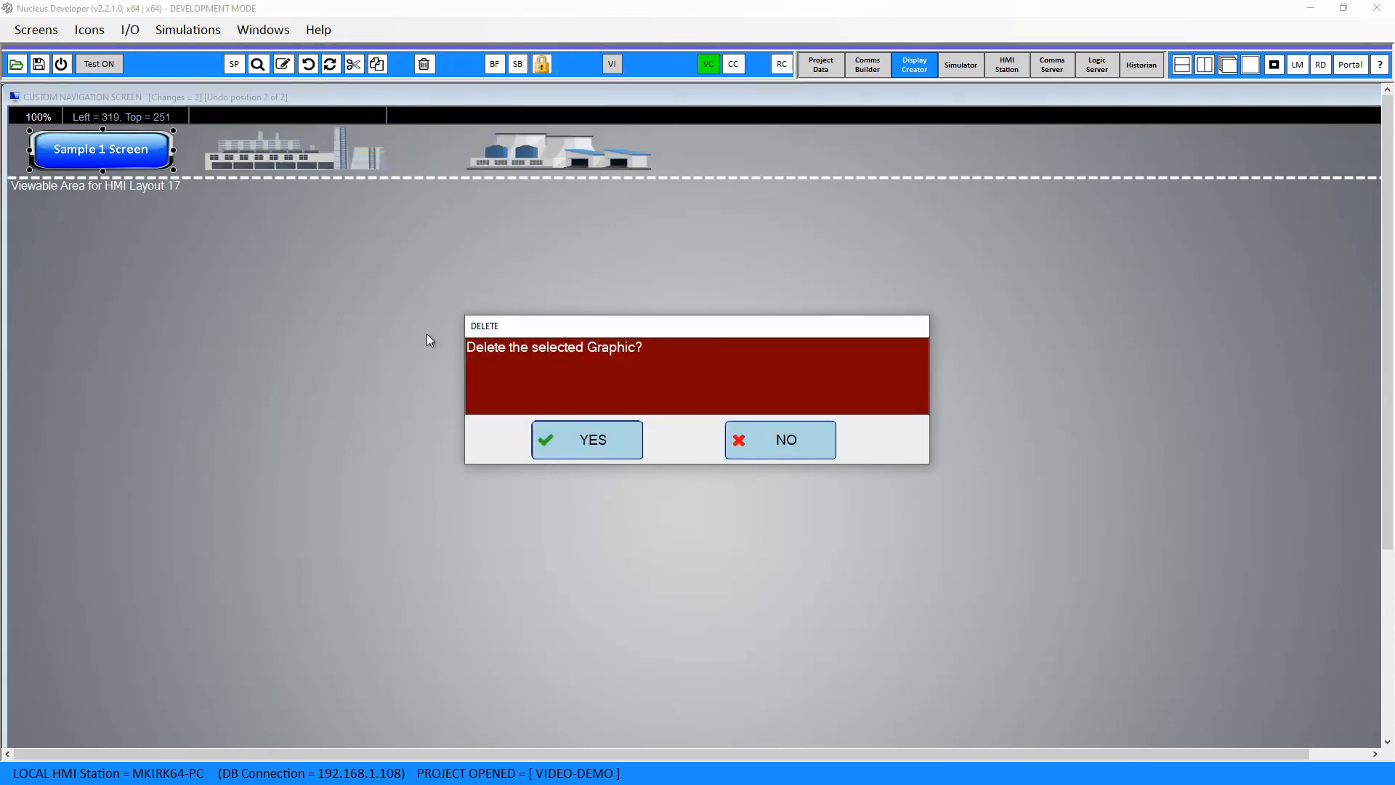
pyautogui.click(614, 452)
# Step: Move both building images together leftward, placing them at about 71, 0 and 431, 4, and deselect them
pyautogui.click(313, 162)
pyautogui.keyDown('ctrl'); pyautogui.click(482, 165); pyautogui.keyUp('ctrl')
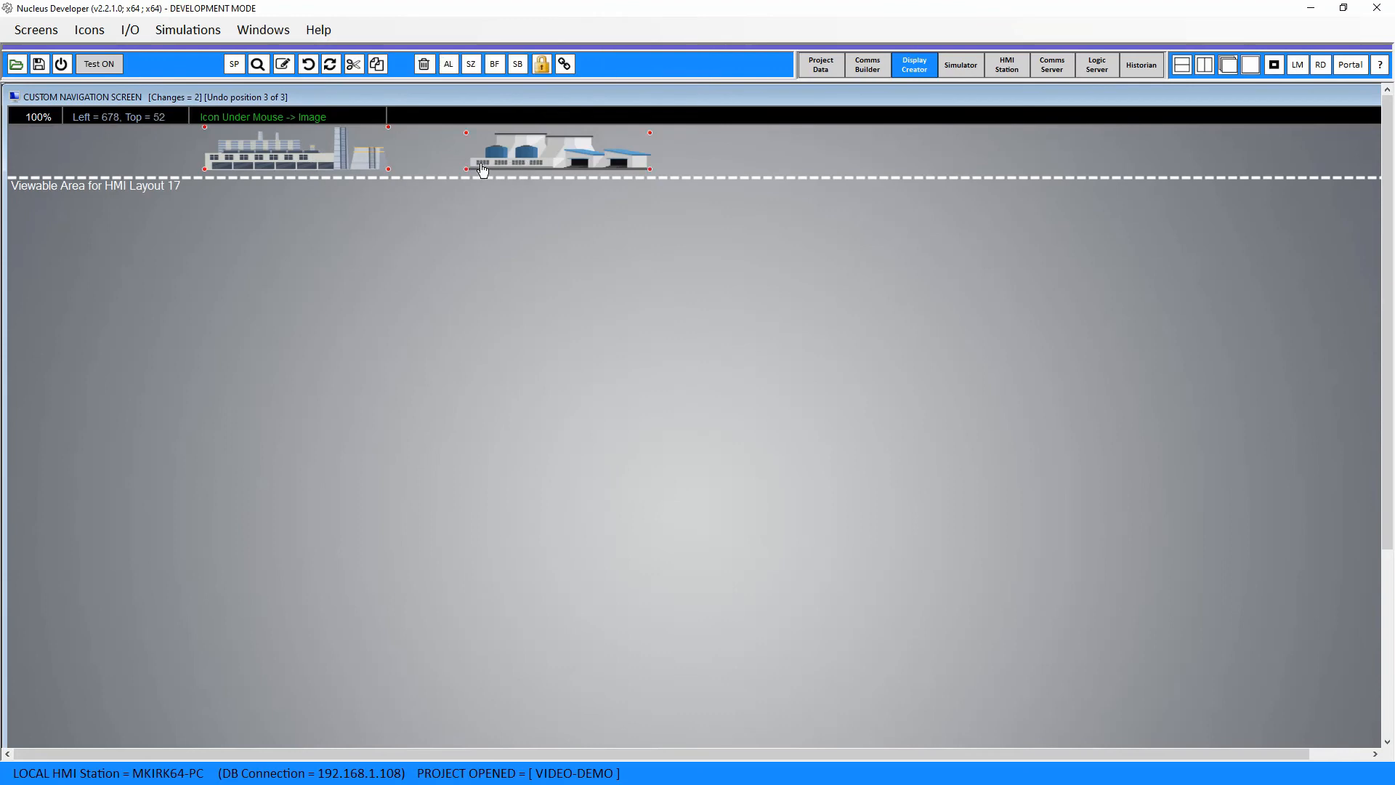
pyautogui.moveTo(324, 151); pyautogui.dragTo(182, 152)
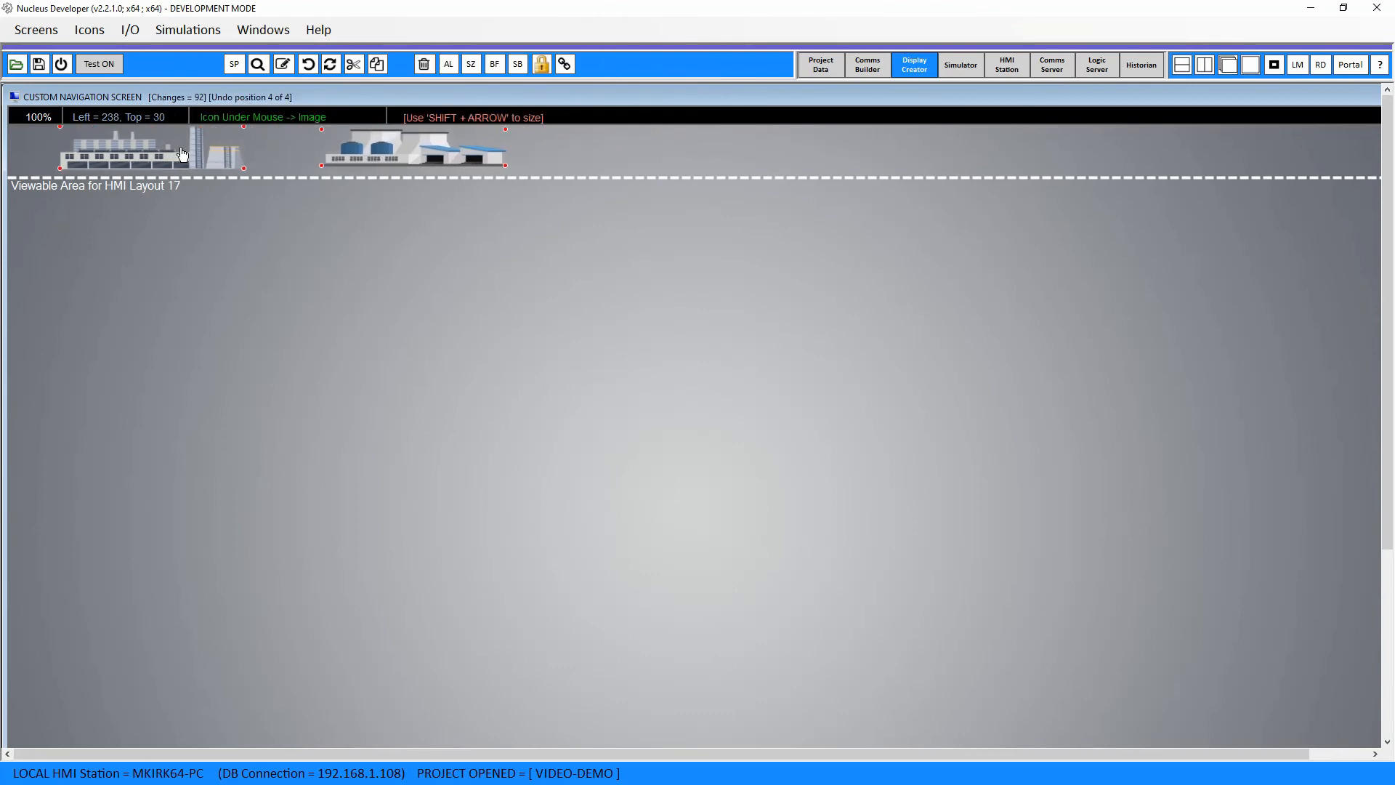
pyautogui.click(609, 161)
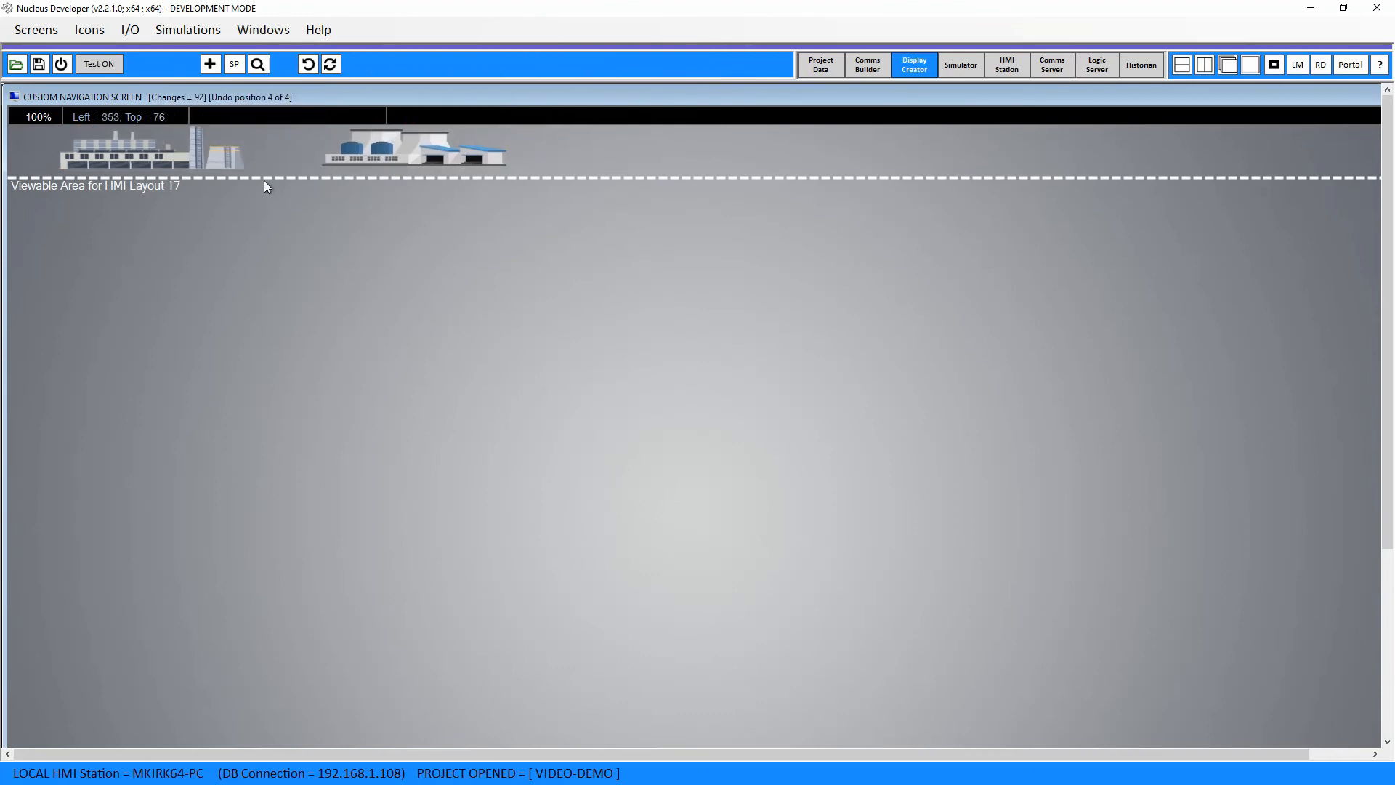
# Step: Make the Building1 image a navigation link with Navigation Target Screen and Target Screen Name BUILD
pyautogui.click(173, 155)
pyautogui.doubleClick(177, 170)
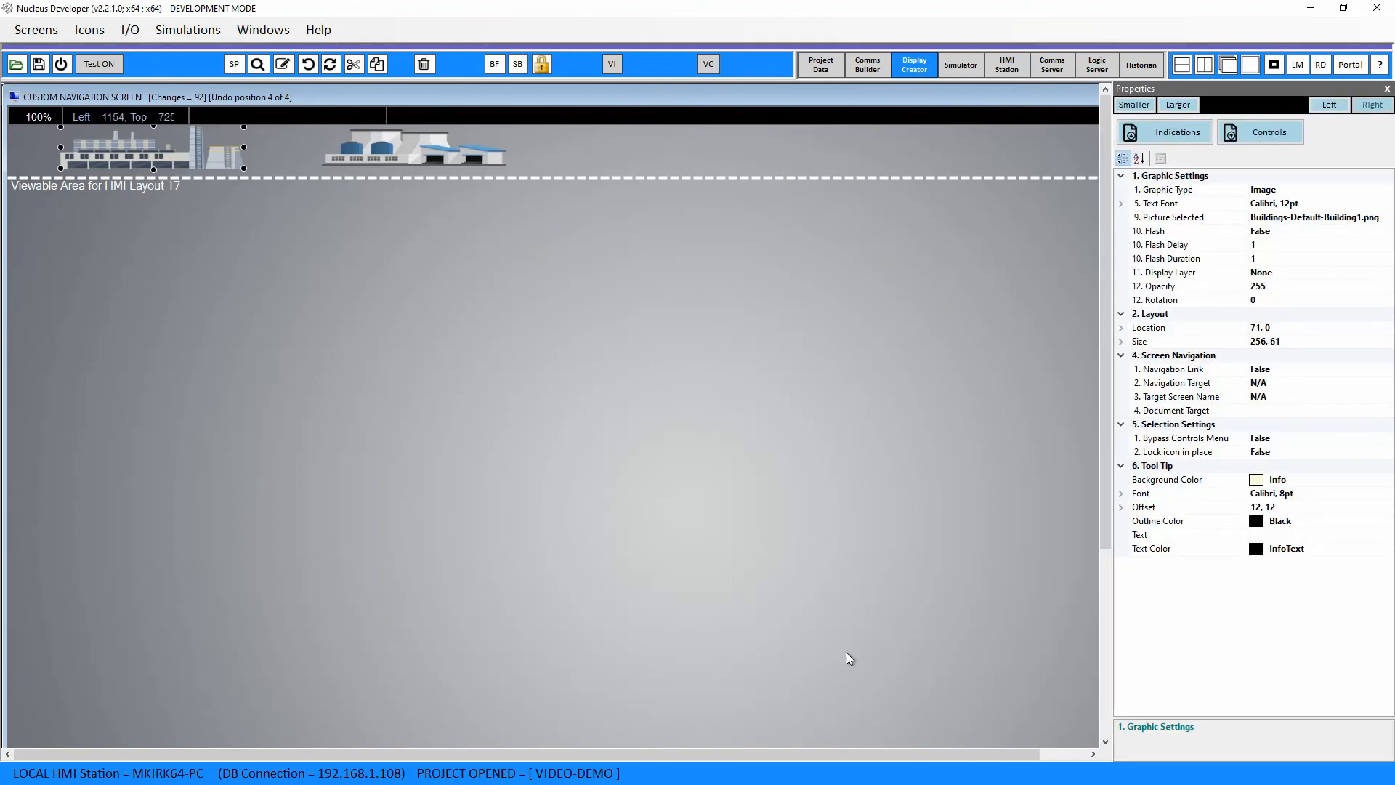
pyautogui.click(1352, 360)
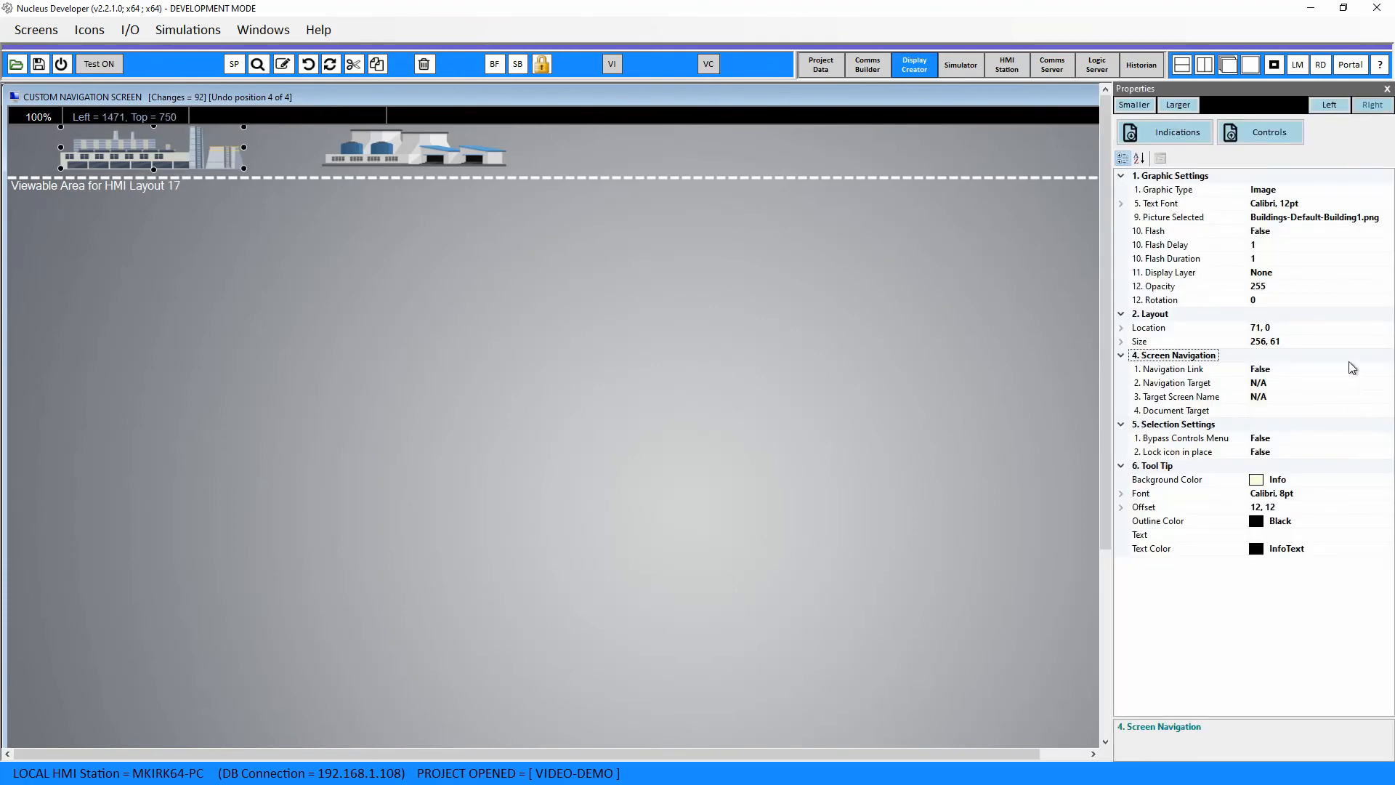
pyautogui.click(1363, 370)
pyautogui.click(1387, 370)
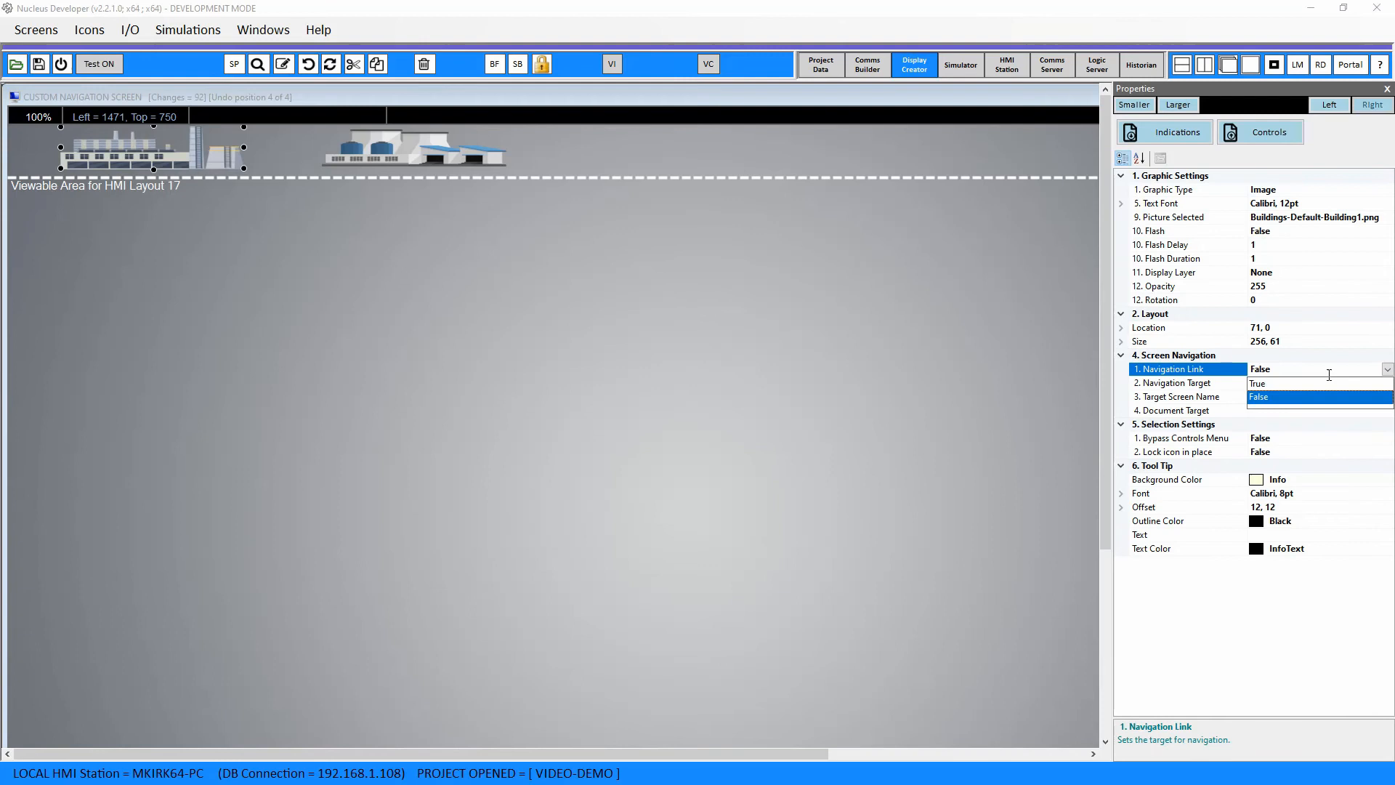
pyautogui.click(1268, 384)
pyautogui.click(1297, 383)
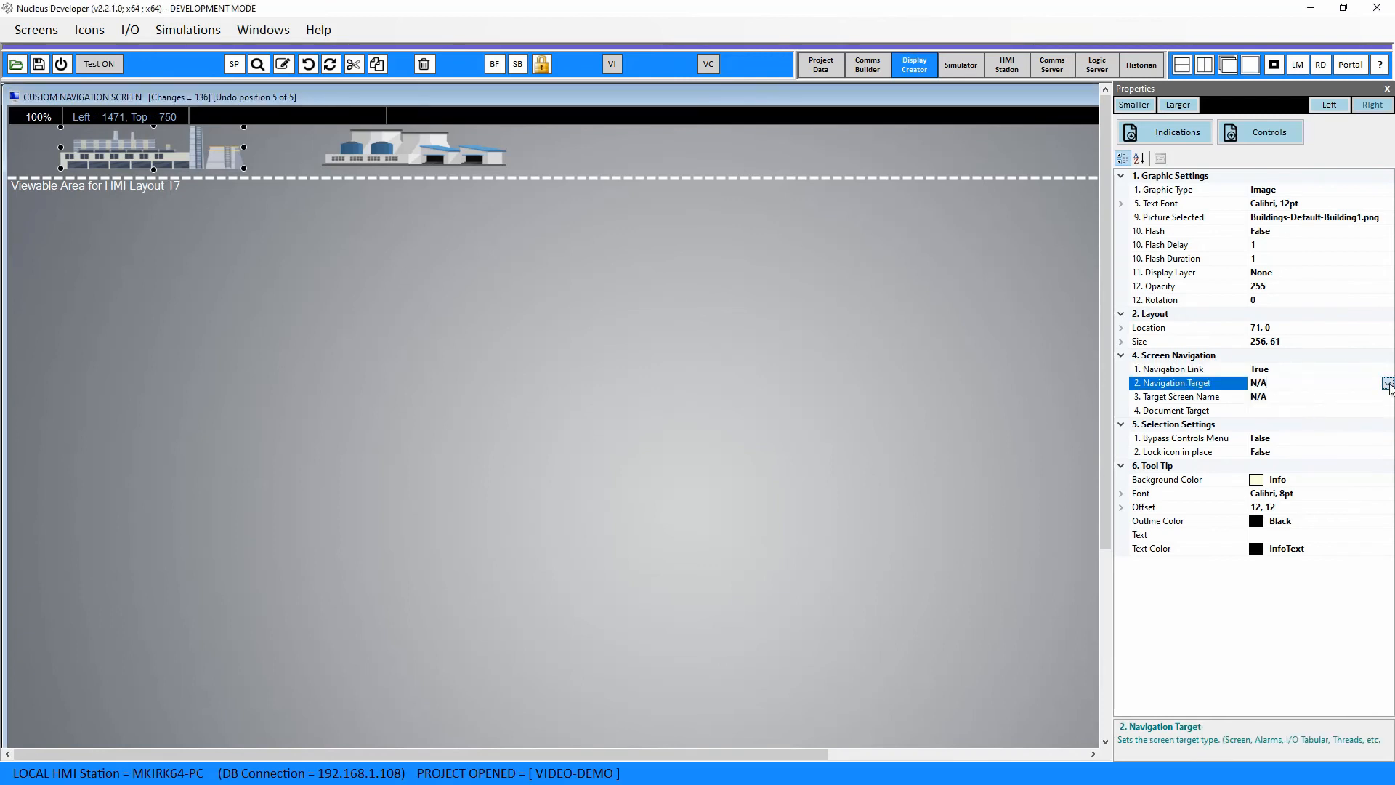
pyautogui.click(1388, 383)
pyautogui.click(1265, 398)
pyautogui.click(1294, 398)
pyautogui.click(1387, 396)
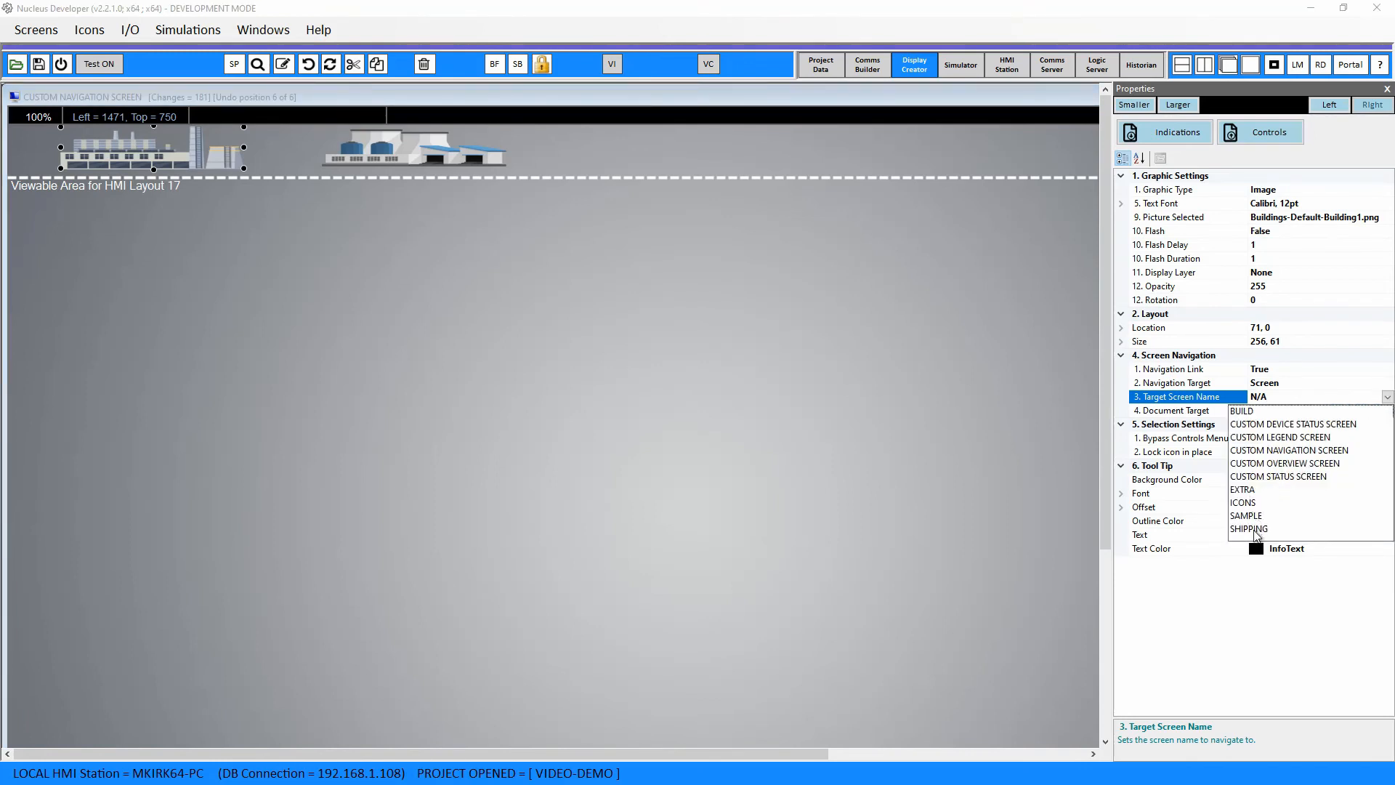
pyautogui.click(1241, 411)
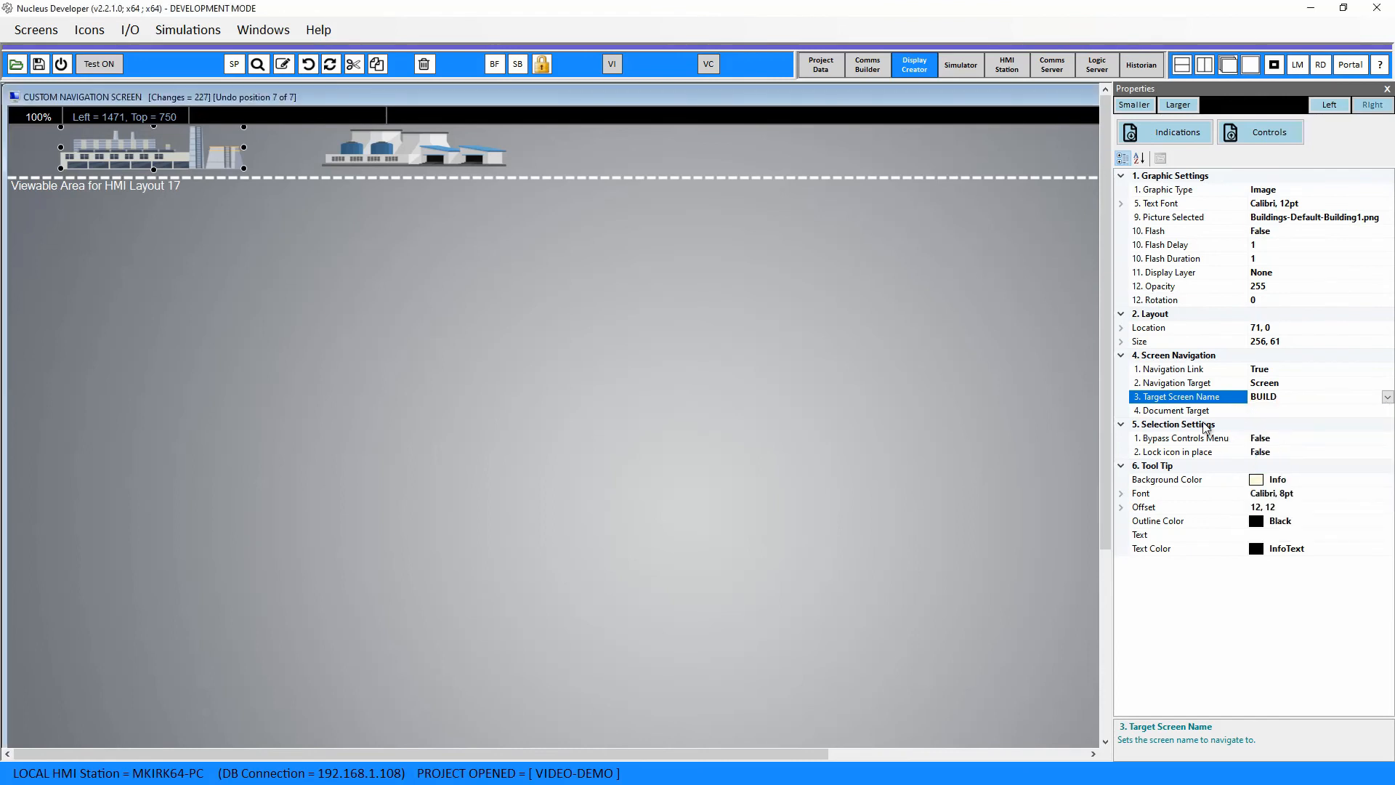
# Step: Make the Building5 image a navigation link with Navigation Target Screen and Target Screen Name SHIPPING
pyautogui.click(399, 156)
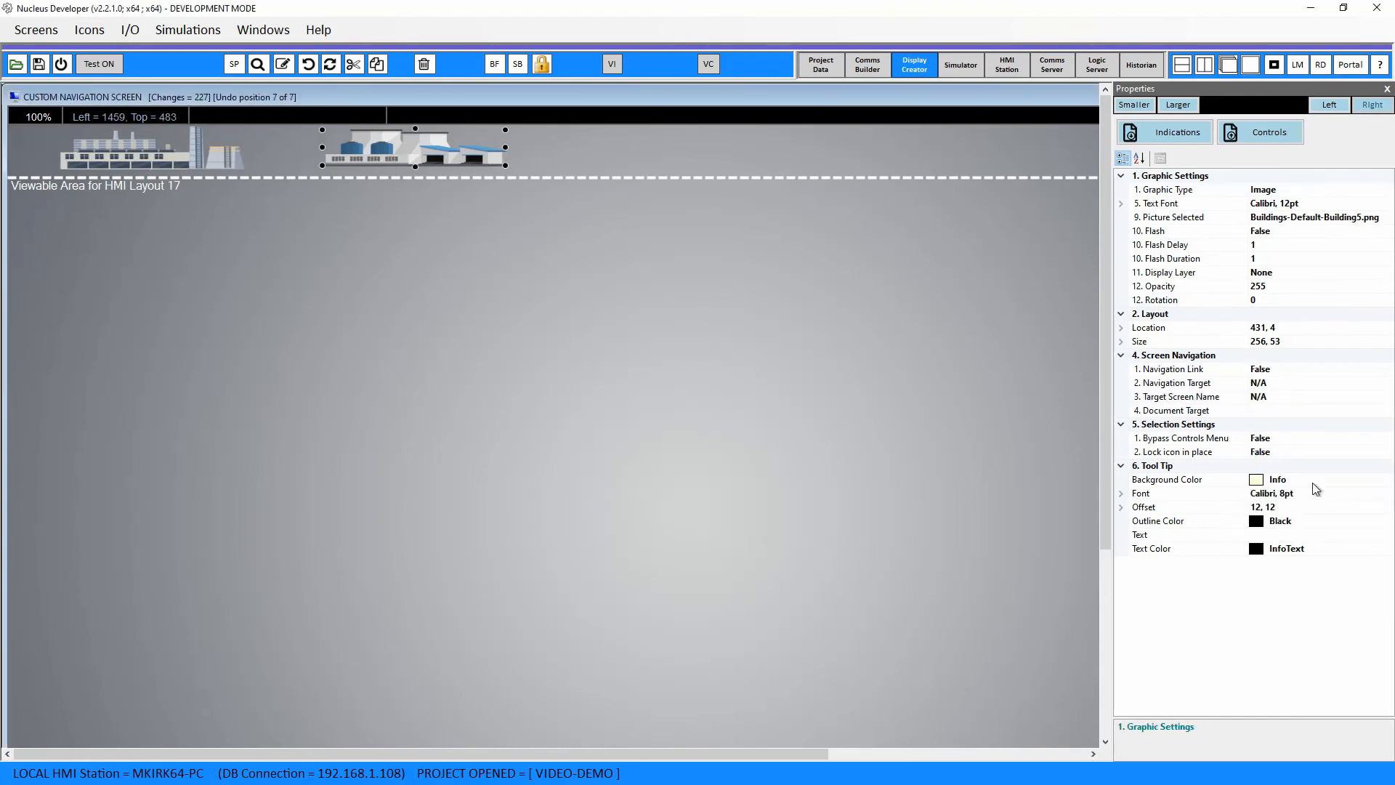
pyautogui.click(1328, 372)
pyautogui.click(1388, 370)
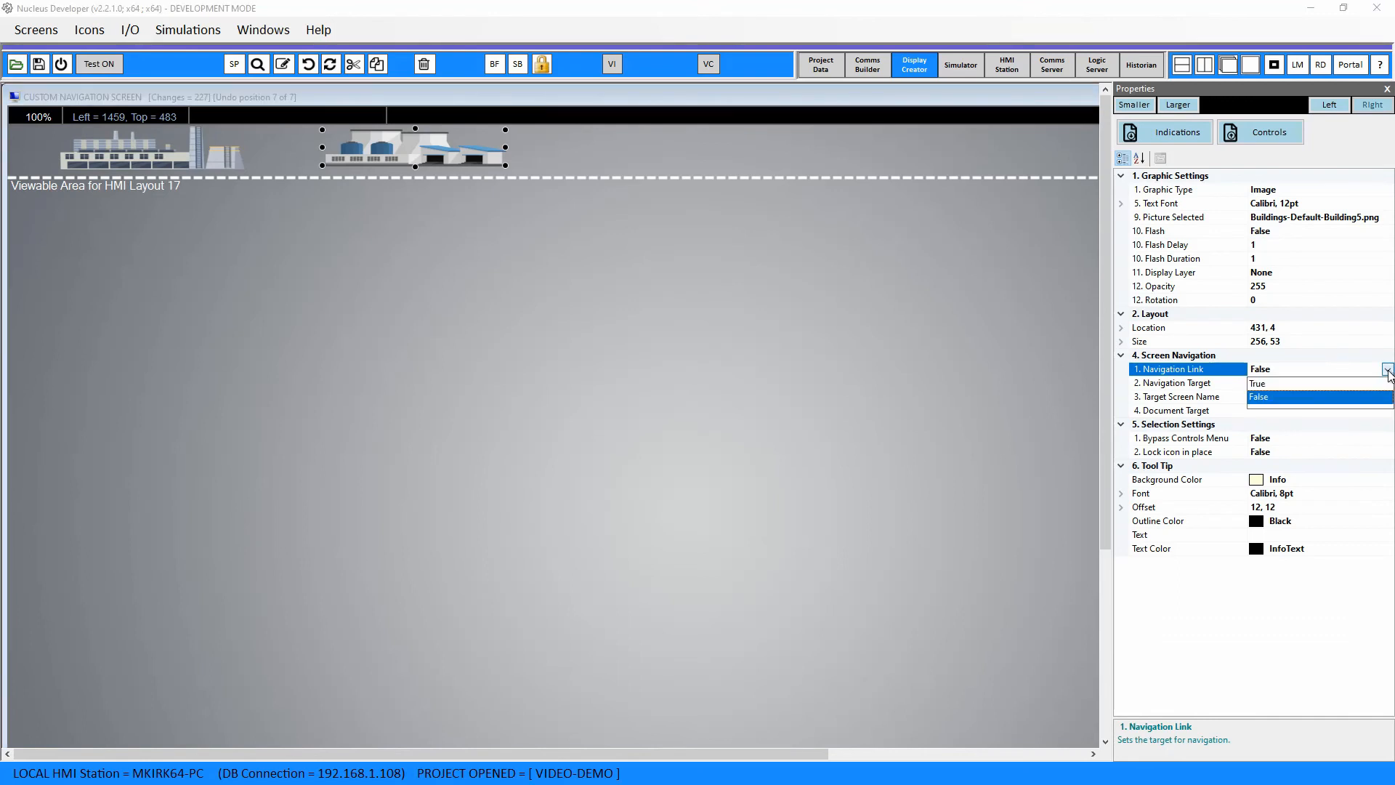
pyautogui.click(1260, 383)
pyautogui.click(1387, 384)
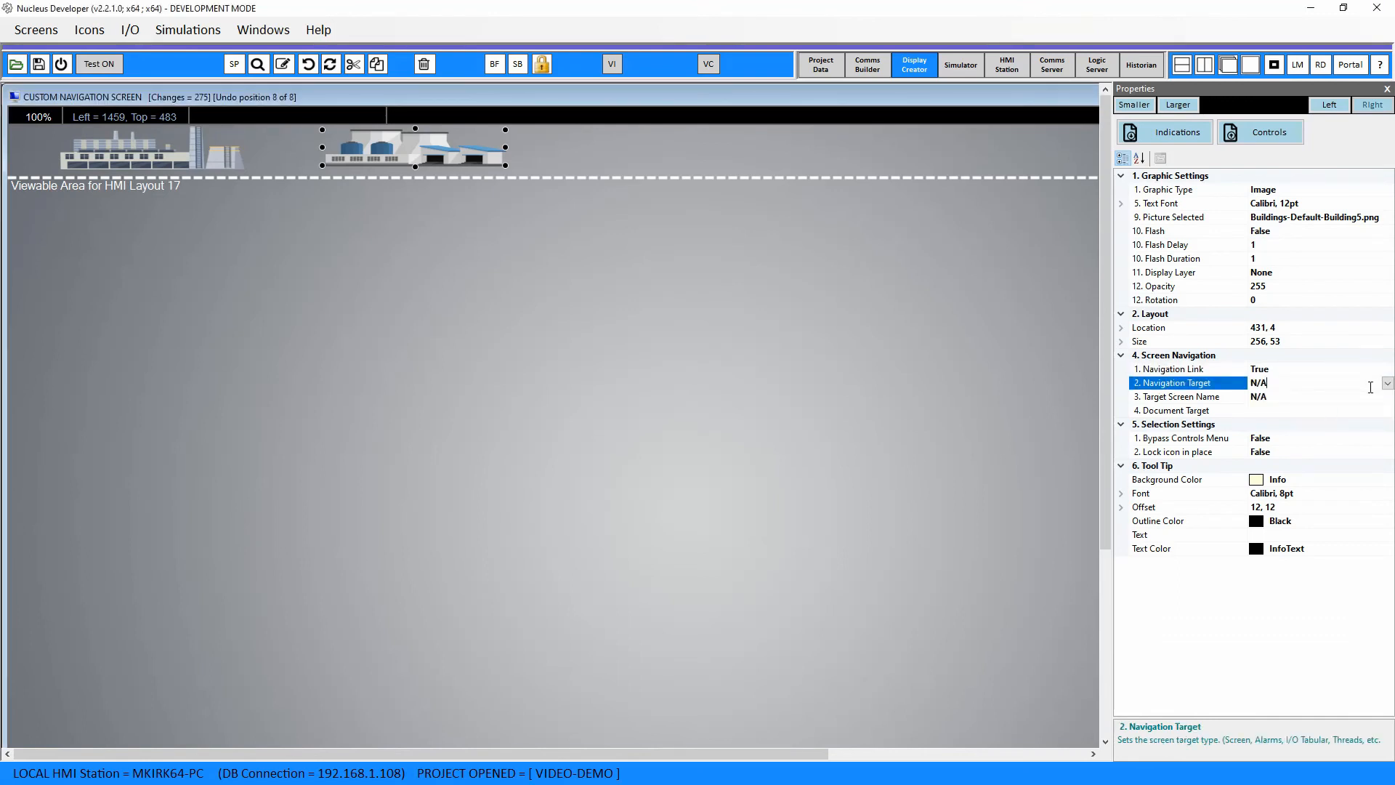
pyautogui.click(1388, 385)
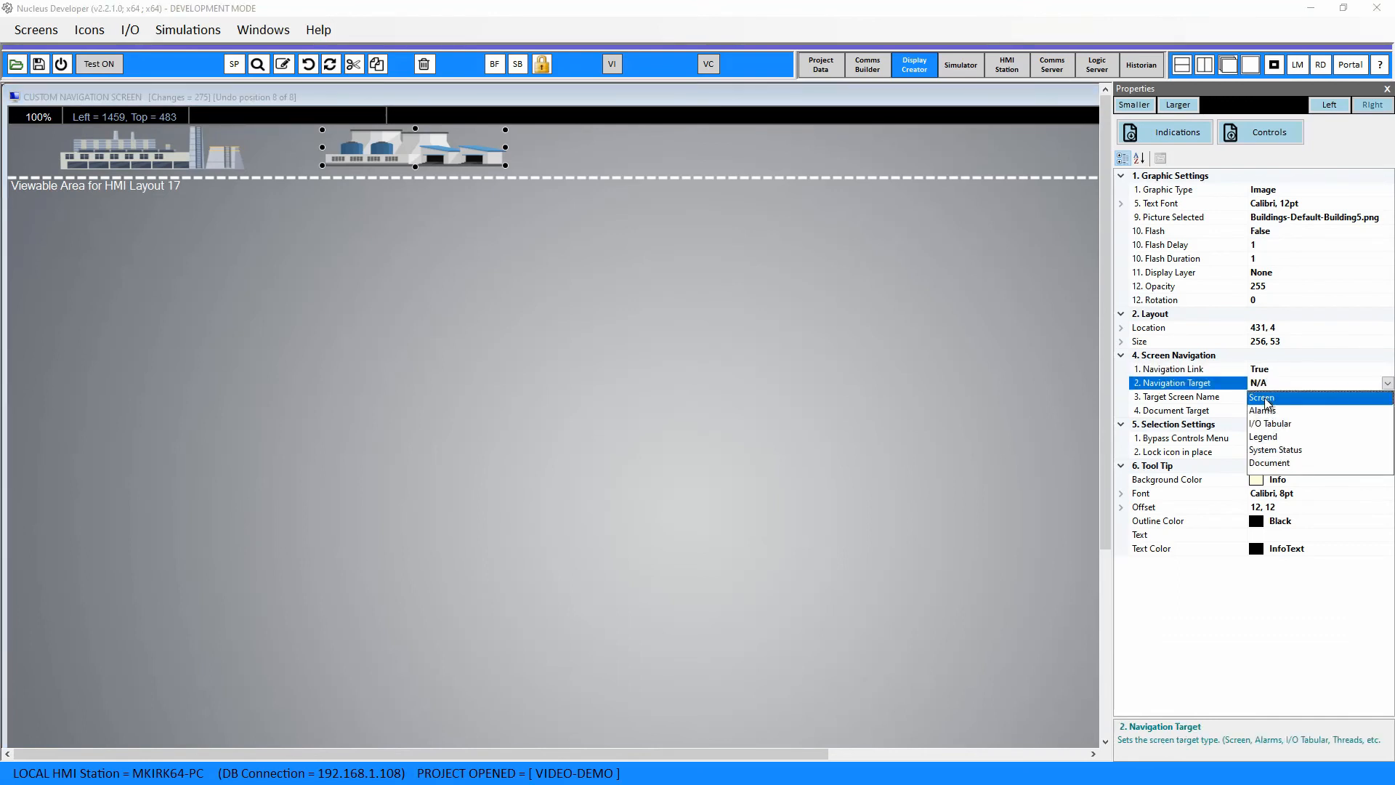
pyautogui.click(1268, 400)
pyautogui.click(1305, 399)
pyautogui.click(1387, 397)
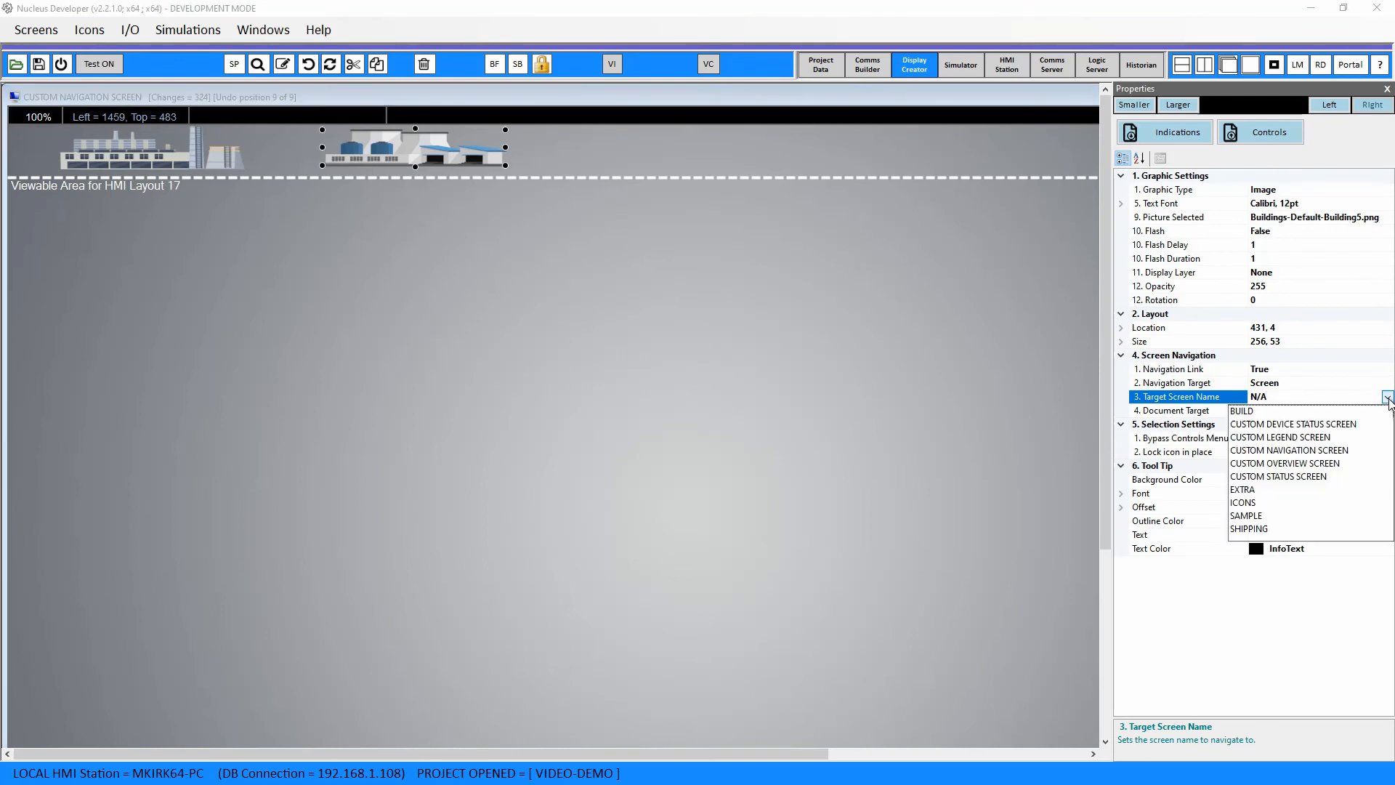
pyautogui.click(1293, 528)
pyautogui.click(1324, 420)
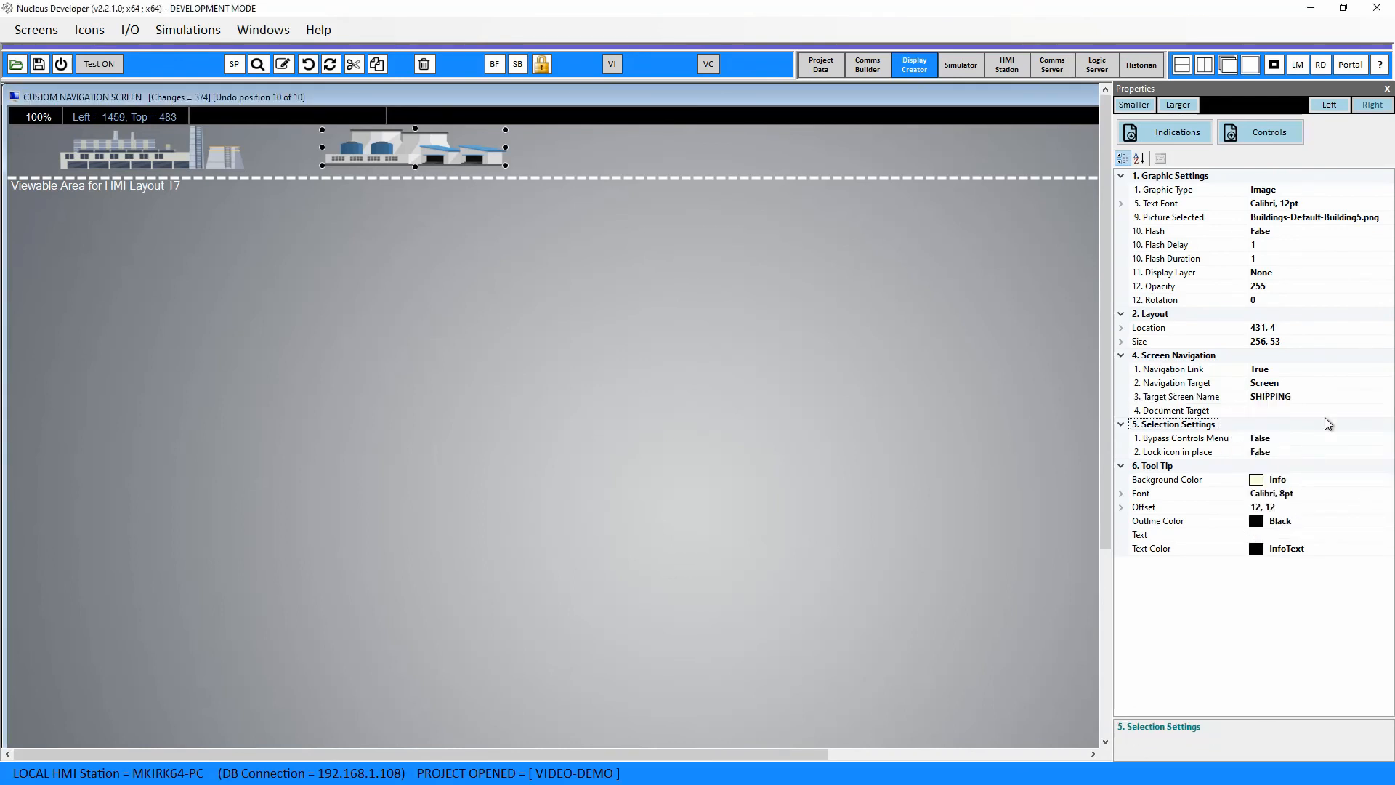
# Step: Close the graphic properties, save the CUSTOM NAVIGATION SCREEN, and close both it and the EXTRA screen
pyautogui.click(1387, 89)
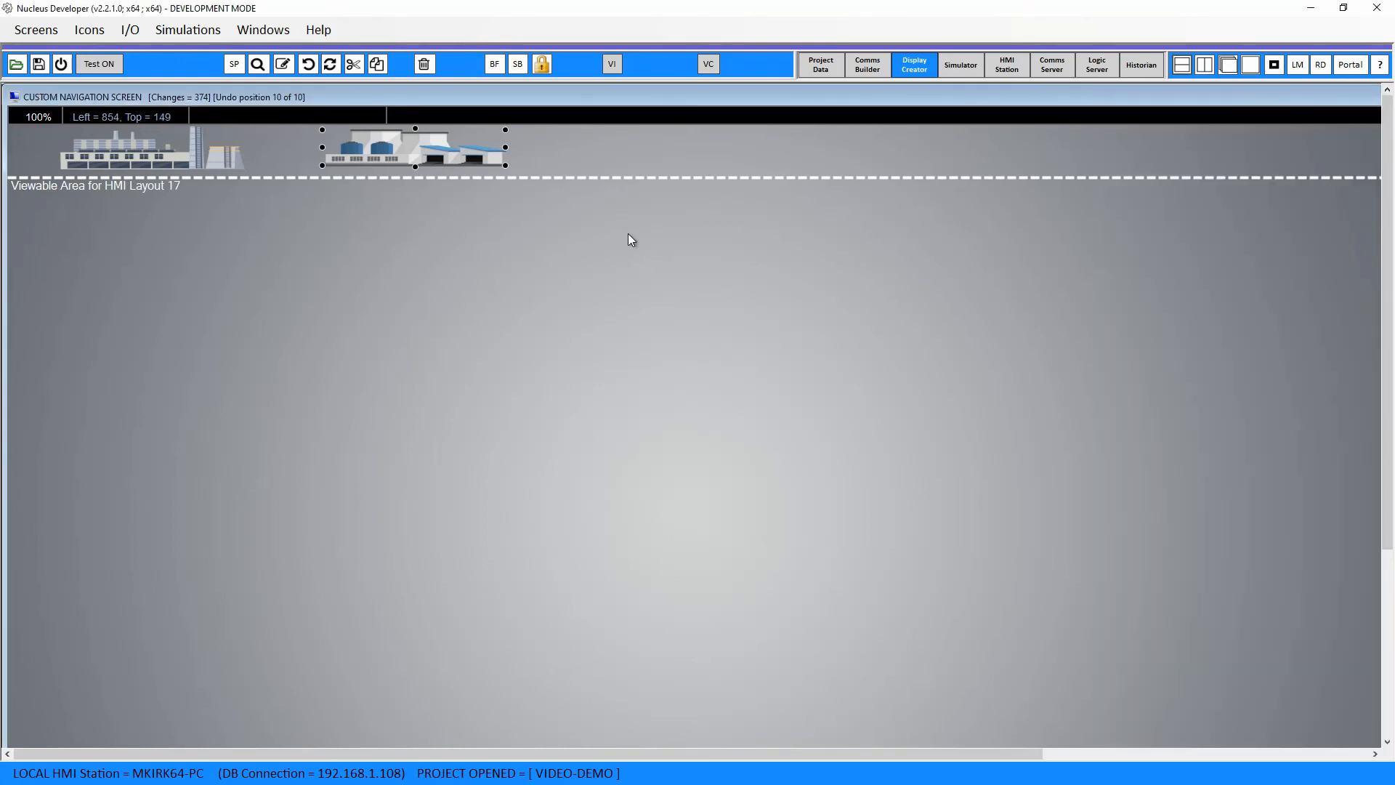
pyautogui.click(40, 67)
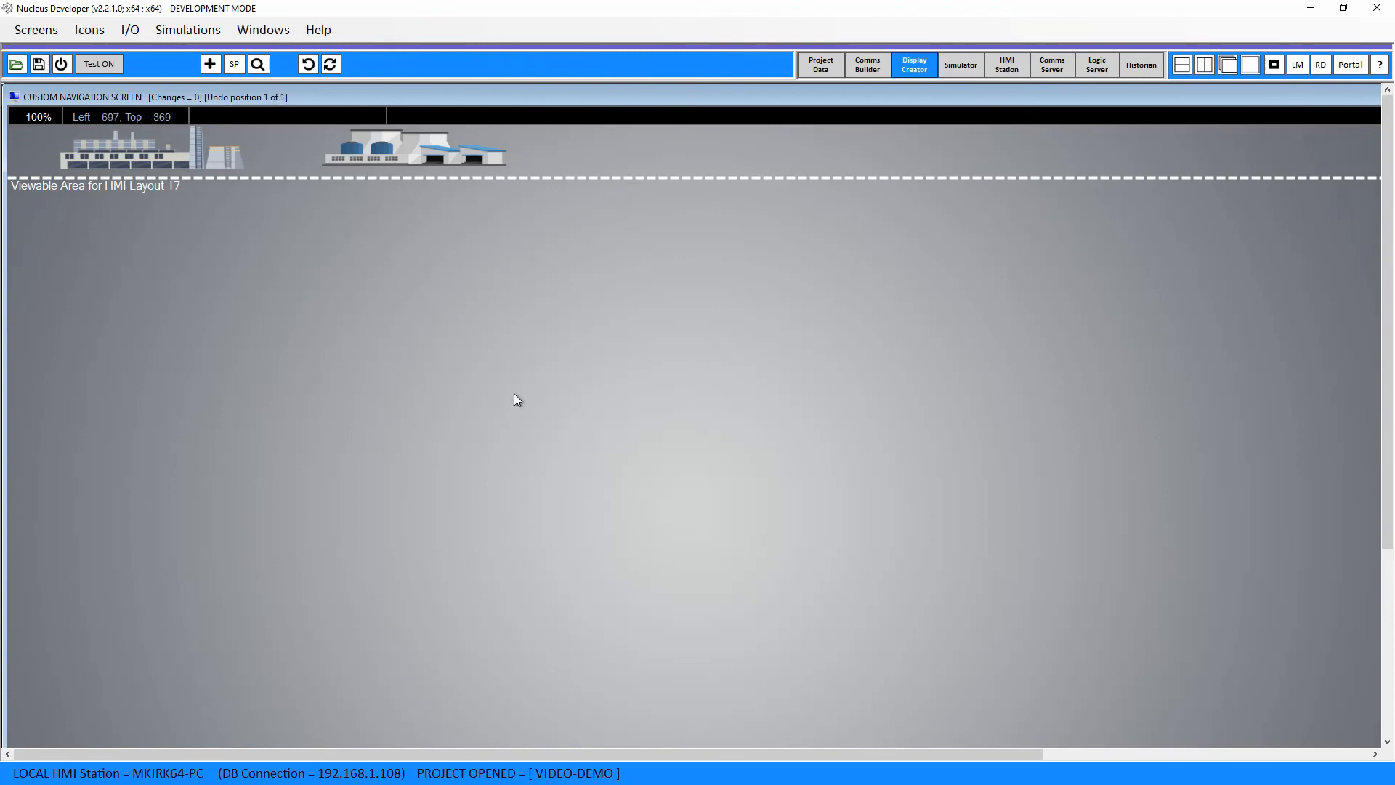
pyautogui.doubleClick(1221, 95)
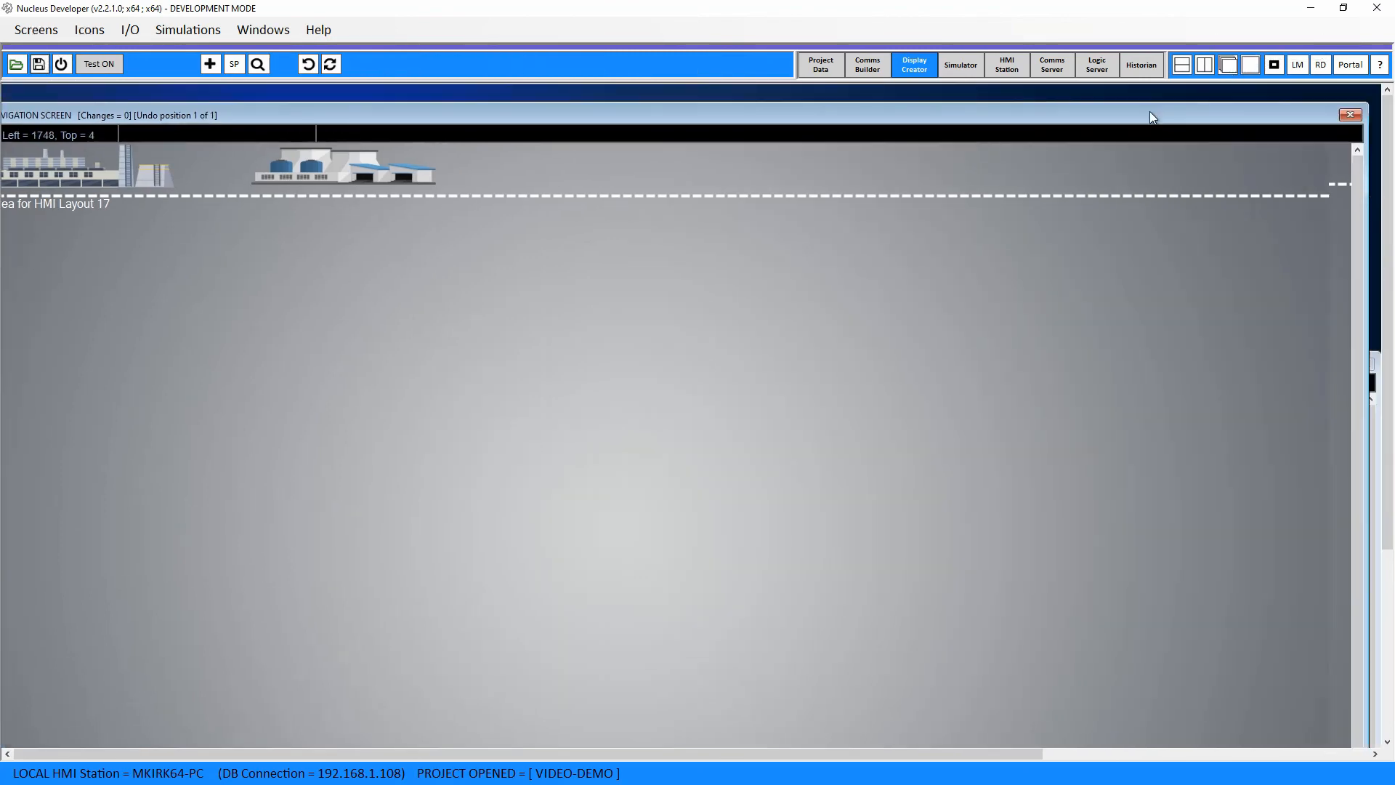
pyautogui.click(1349, 111)
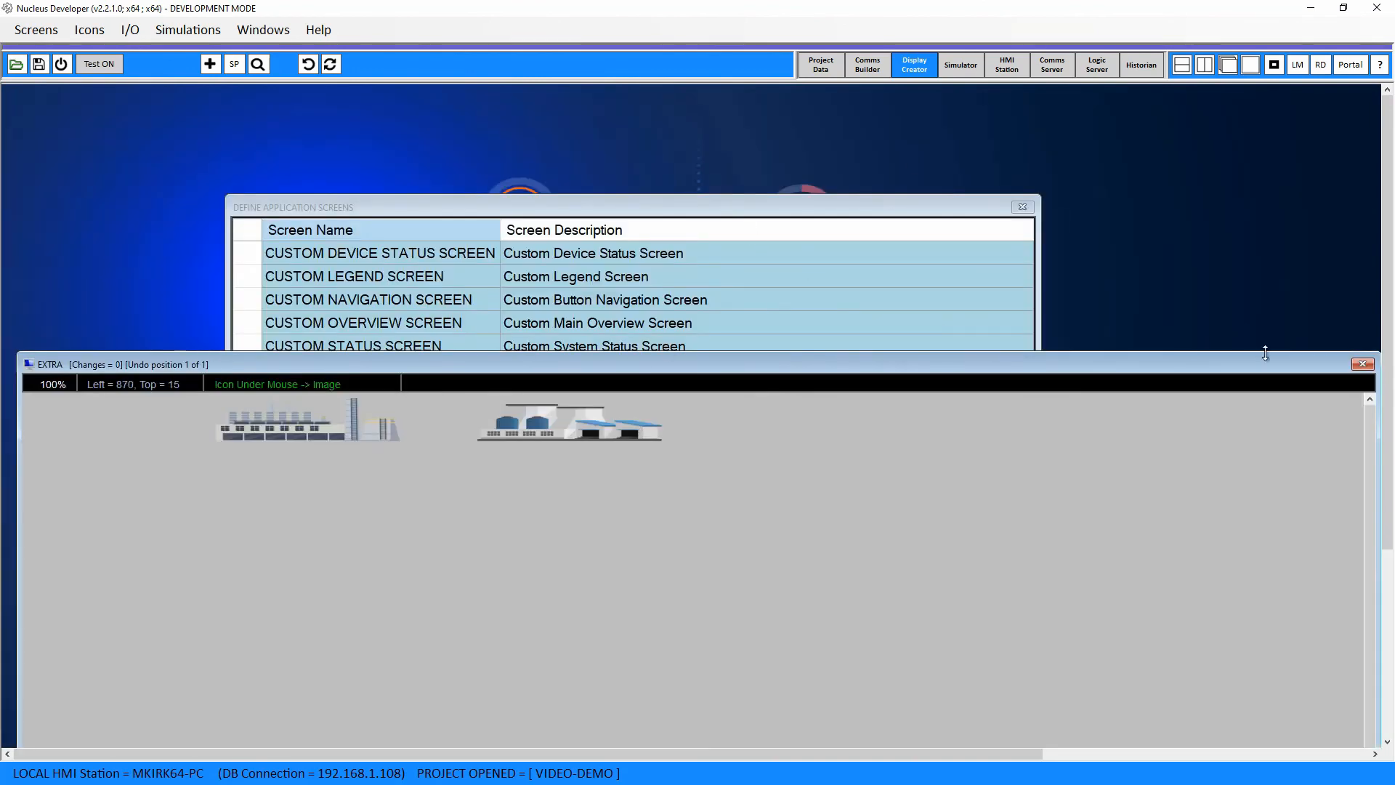
pyautogui.click(1363, 363)
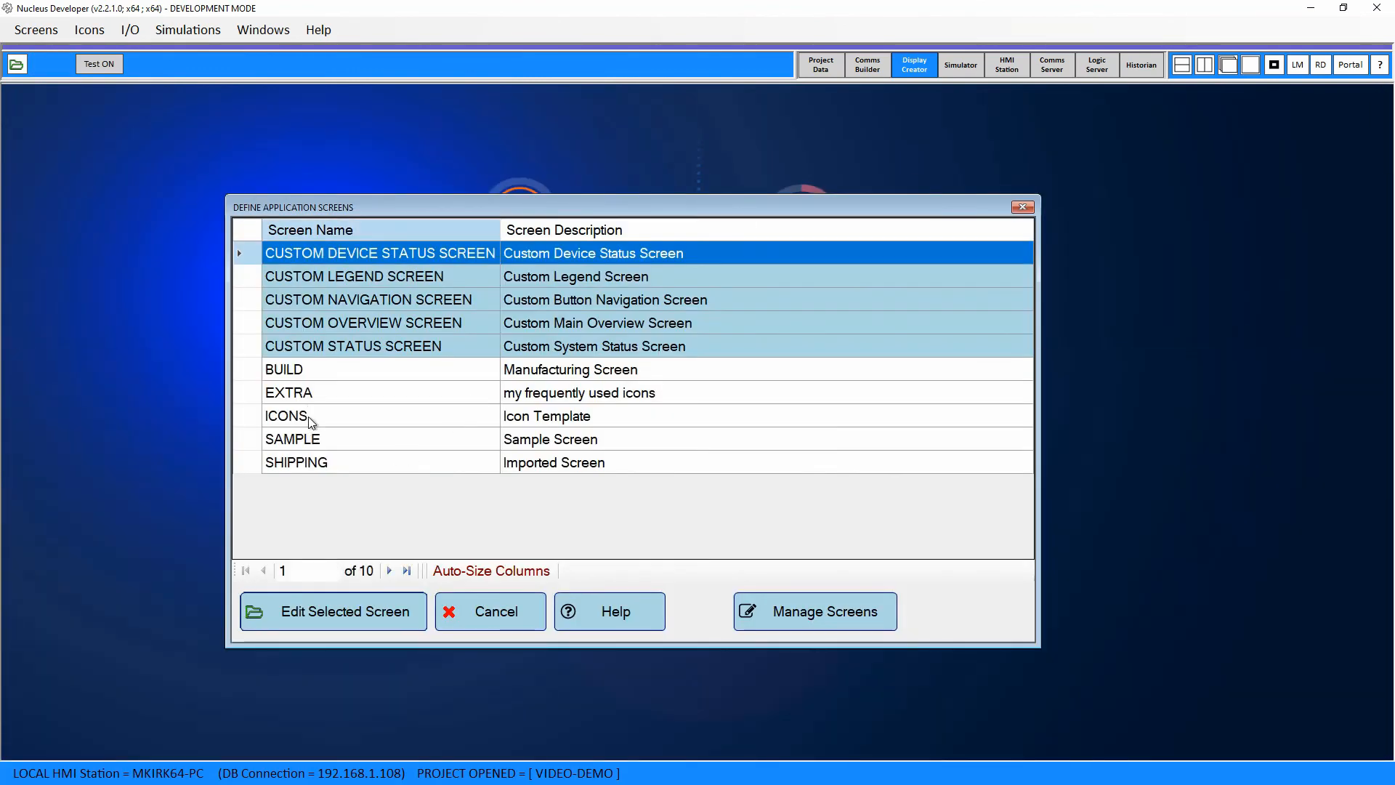
# Step: Open the ICONS template screen for editing and move its window down to uncover the upper workspace
pyautogui.click(310, 422)
pyautogui.click(356, 620)
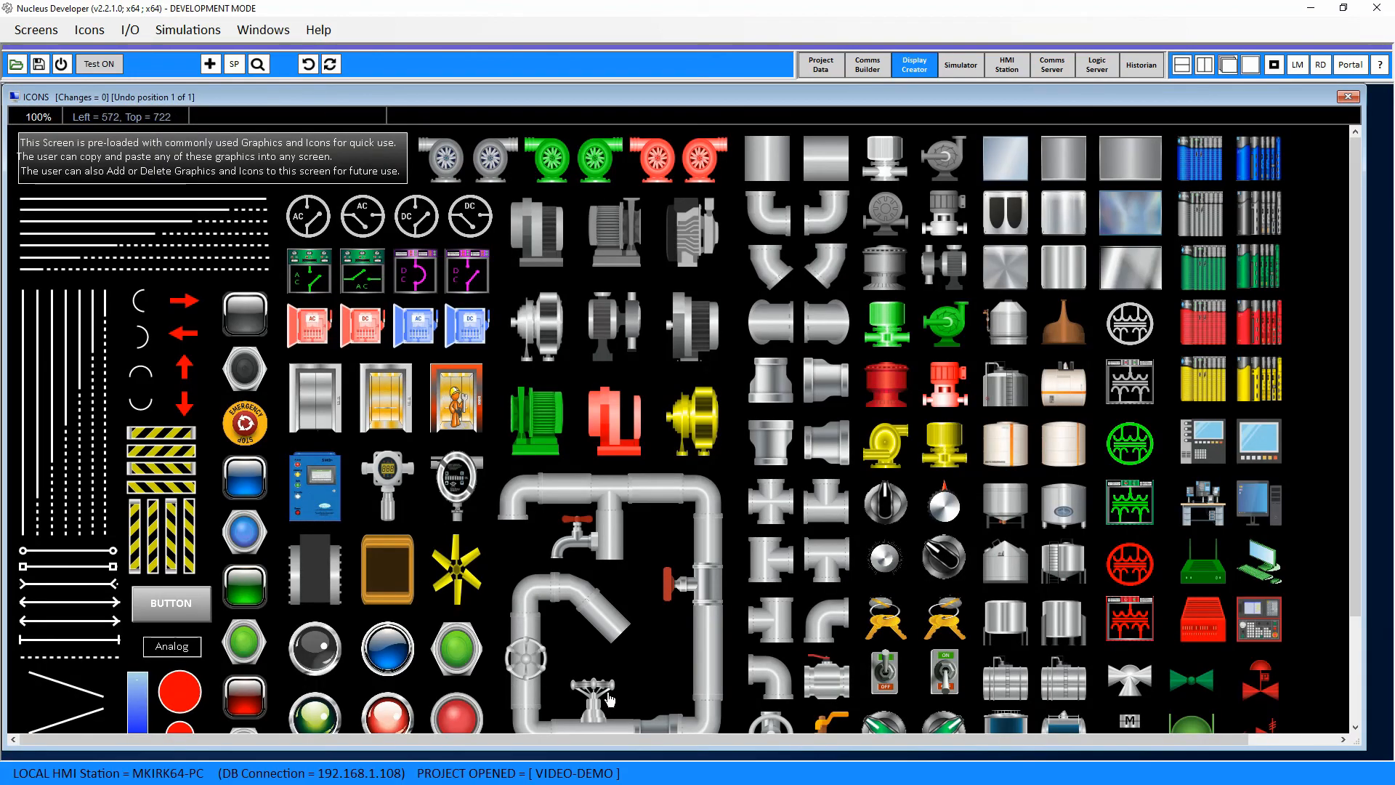
pyautogui.moveTo(1016, 94); pyautogui.dragTo(1014, 324)
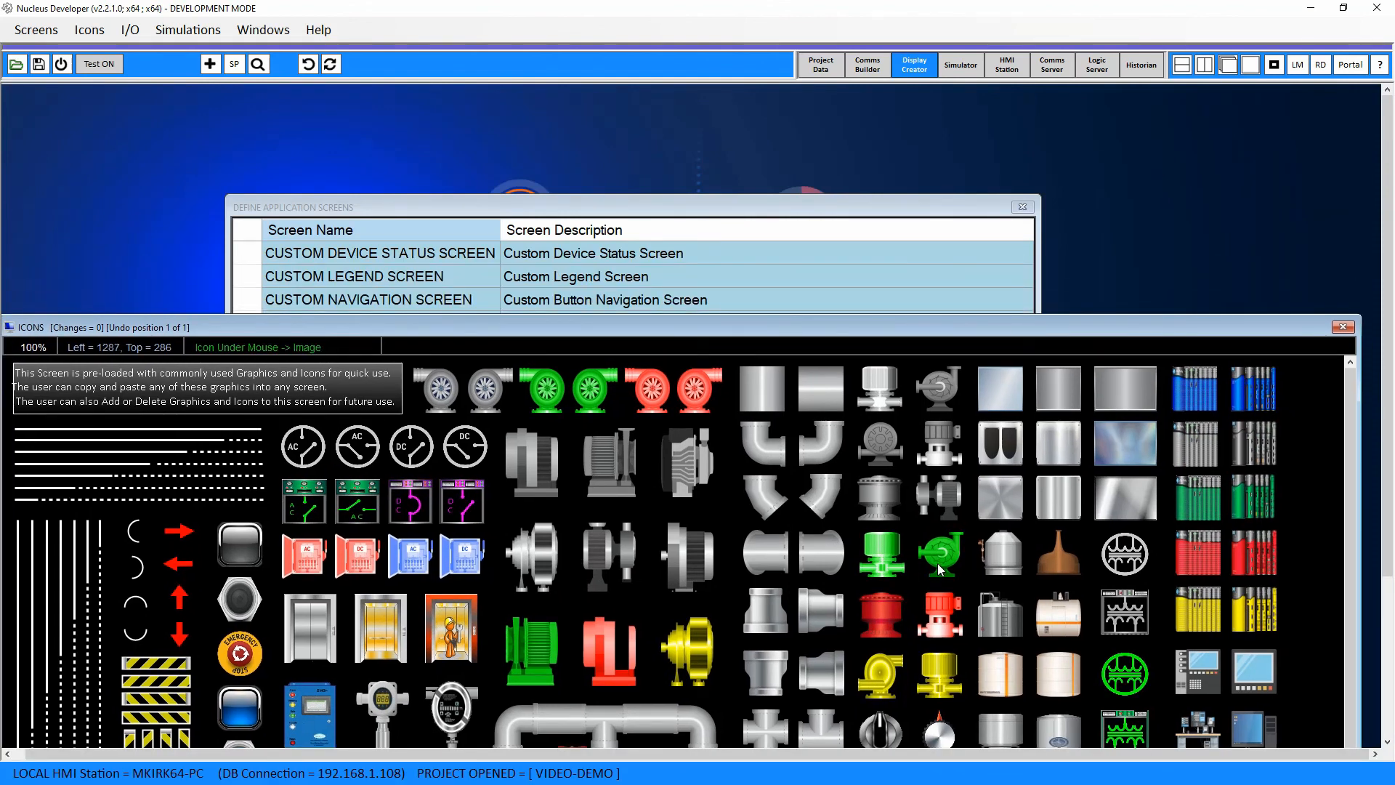
# Step: Close the ICONS template screen without changing it and launch the HMI Station to run the project
pyautogui.click(835, 566)
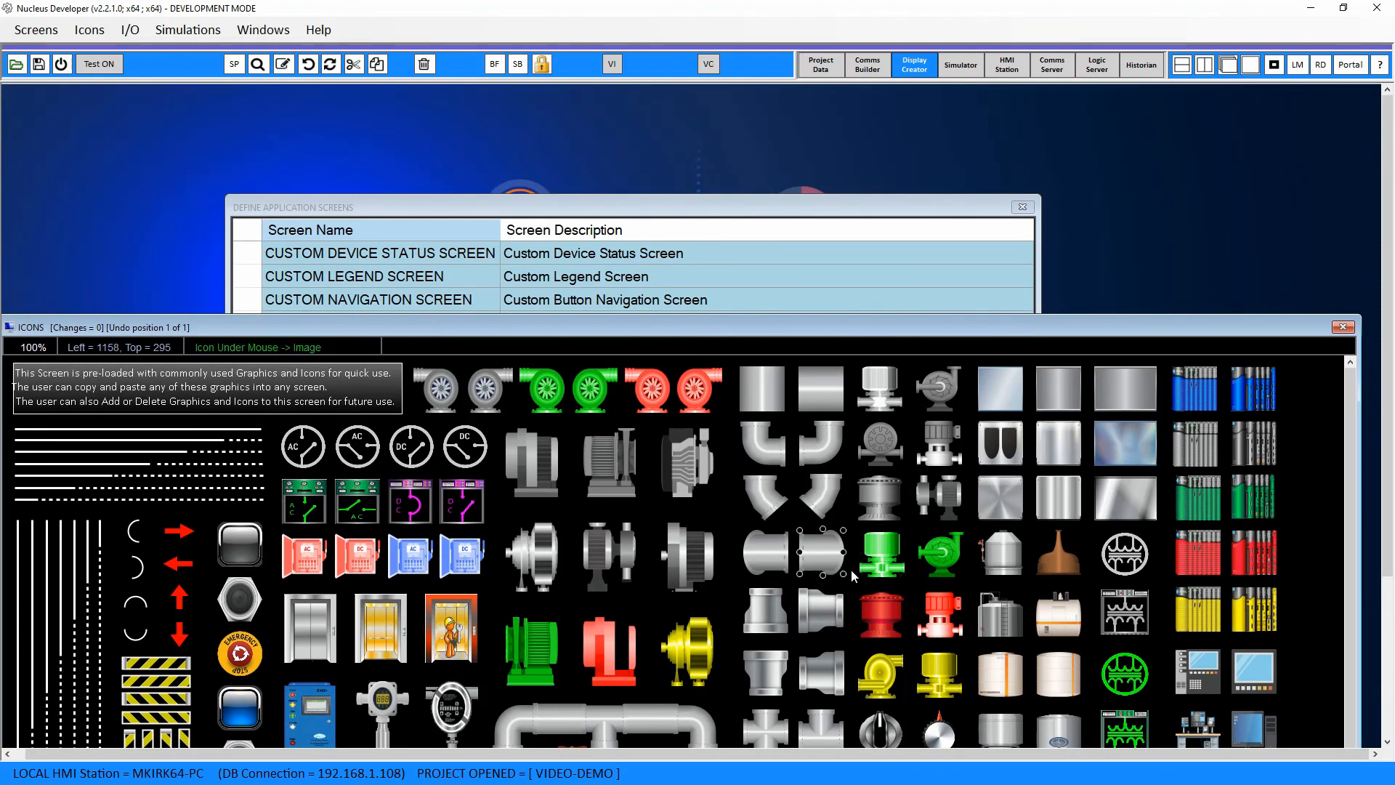
pyautogui.click(1345, 330)
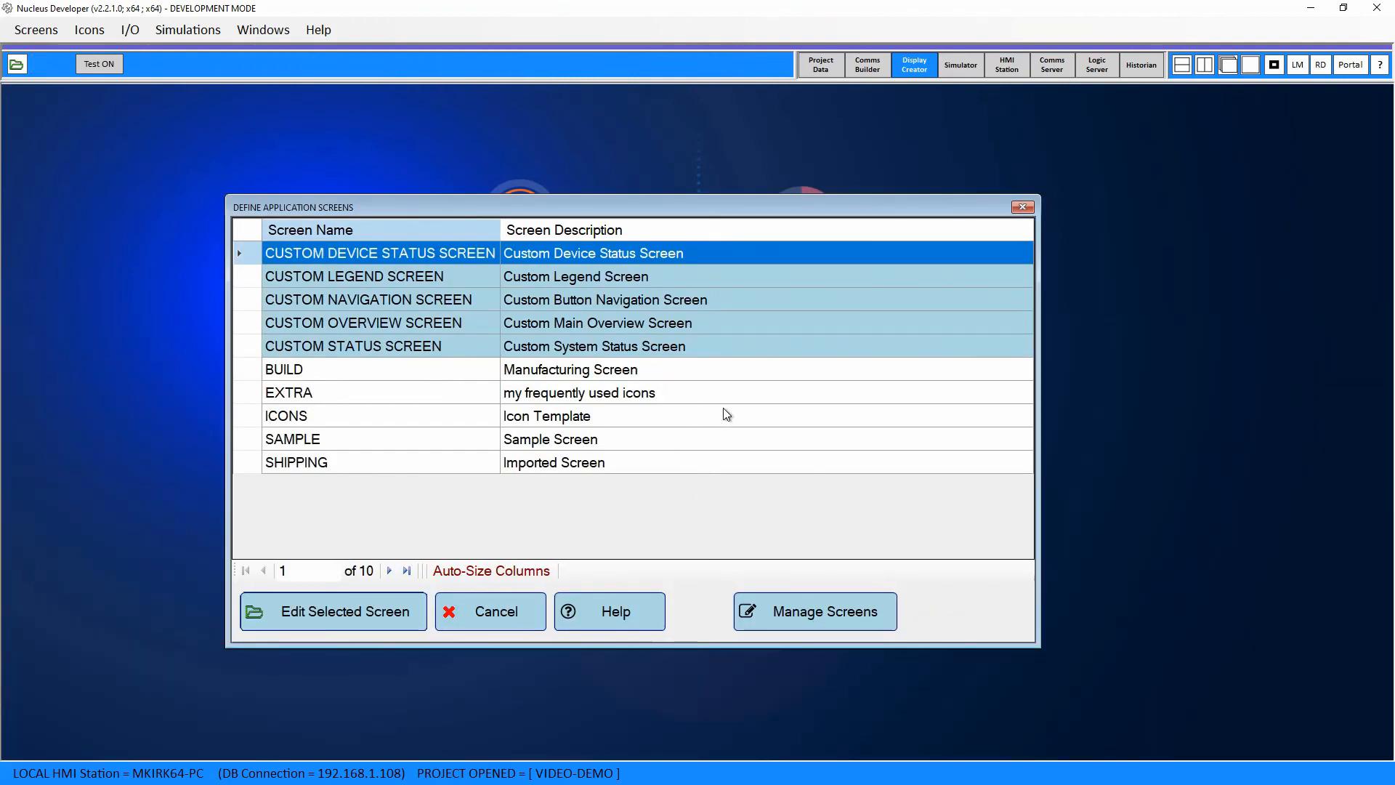
pyautogui.moveTo(896, 208); pyautogui.dragTo(948, 210)
pyautogui.click(1009, 66)
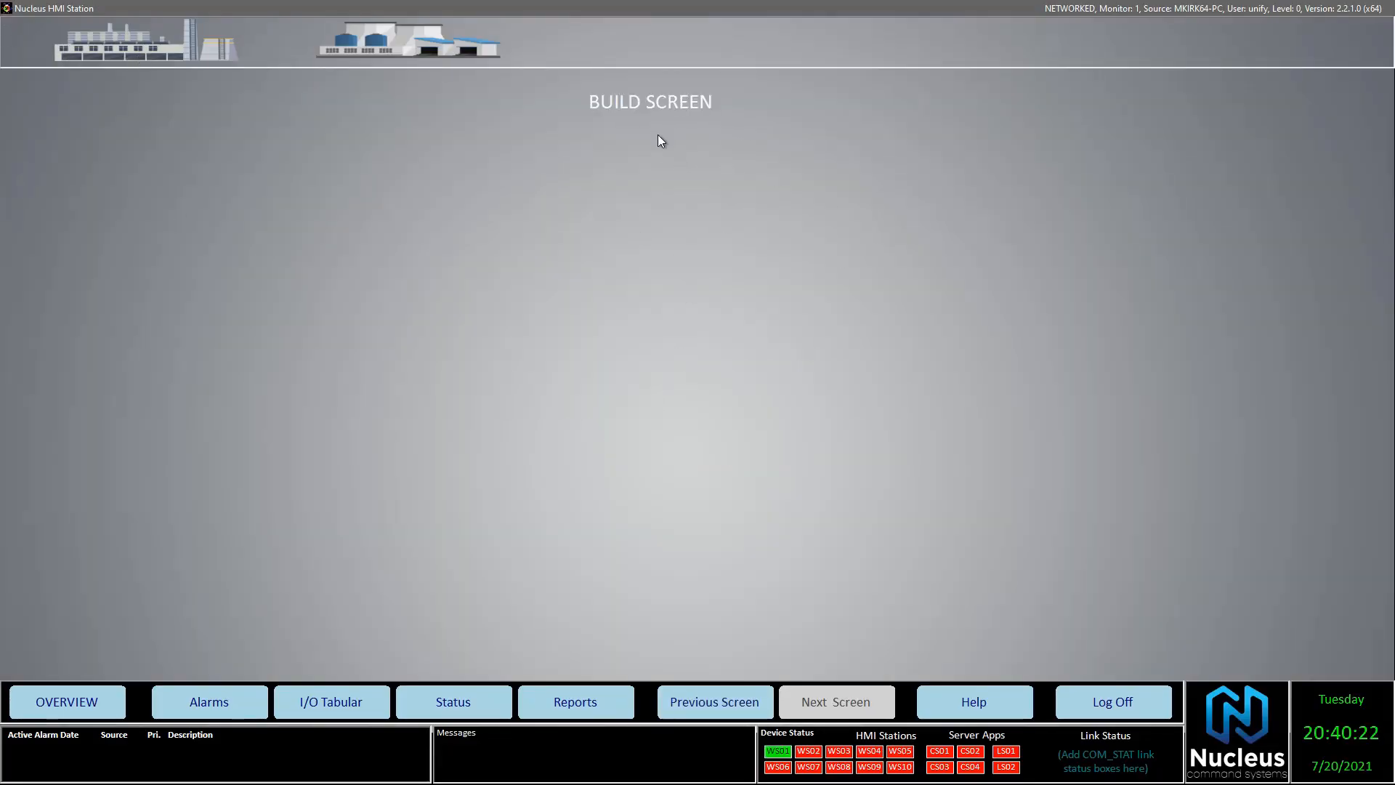
# Step: Test the second building graphic's link to the SHIPPING screen, then view and close the HMI Station's About information
pyautogui.click(452, 45)
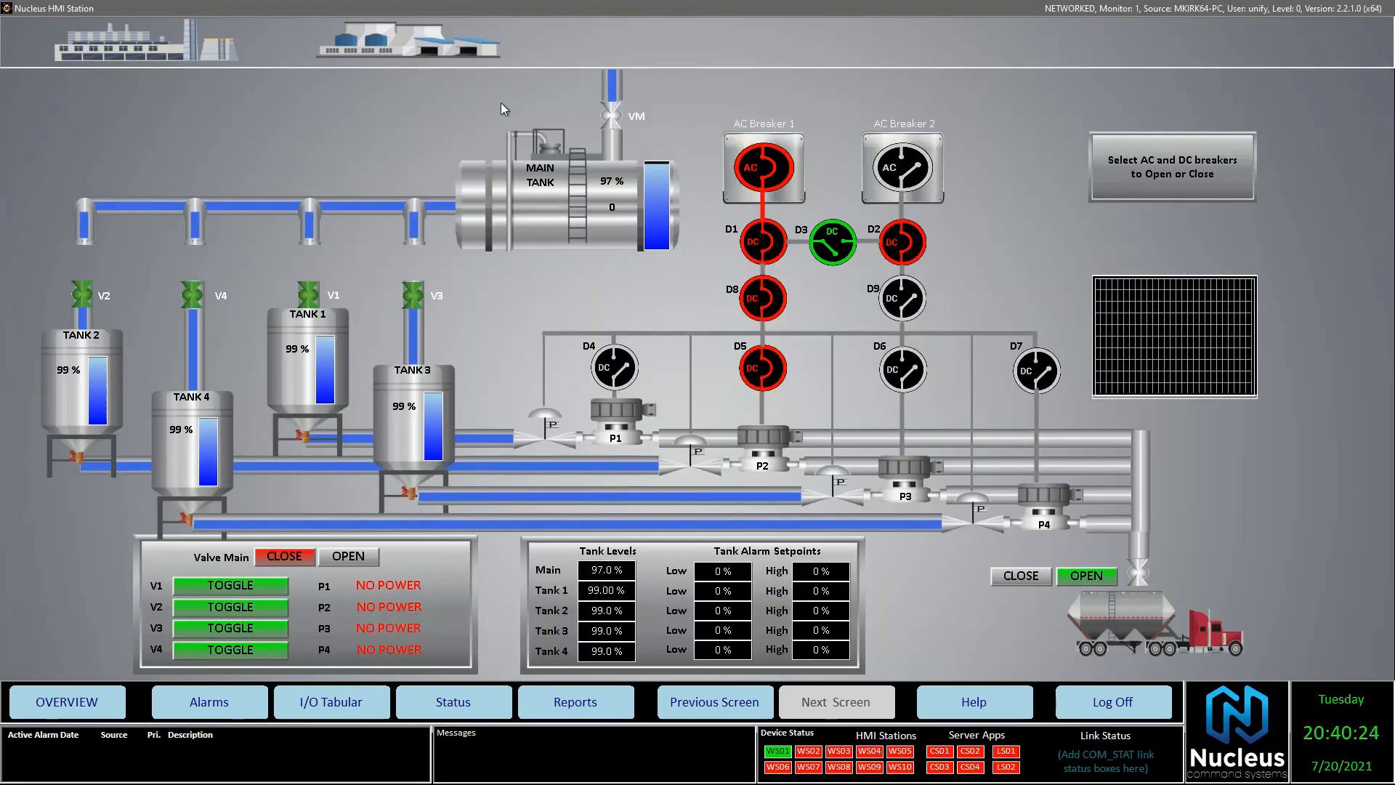
pyautogui.click(974, 702)
pyautogui.click(970, 611)
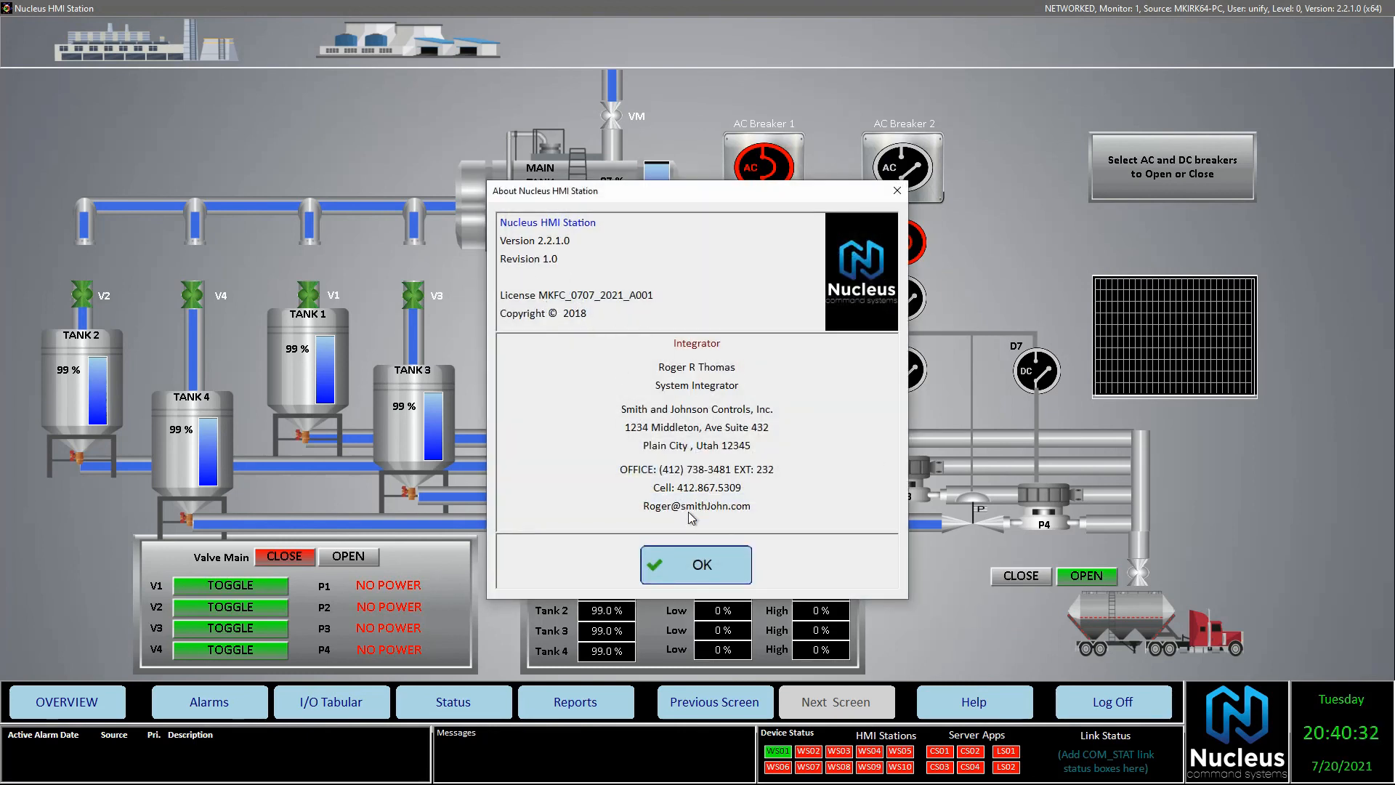
pyautogui.click(700, 570)
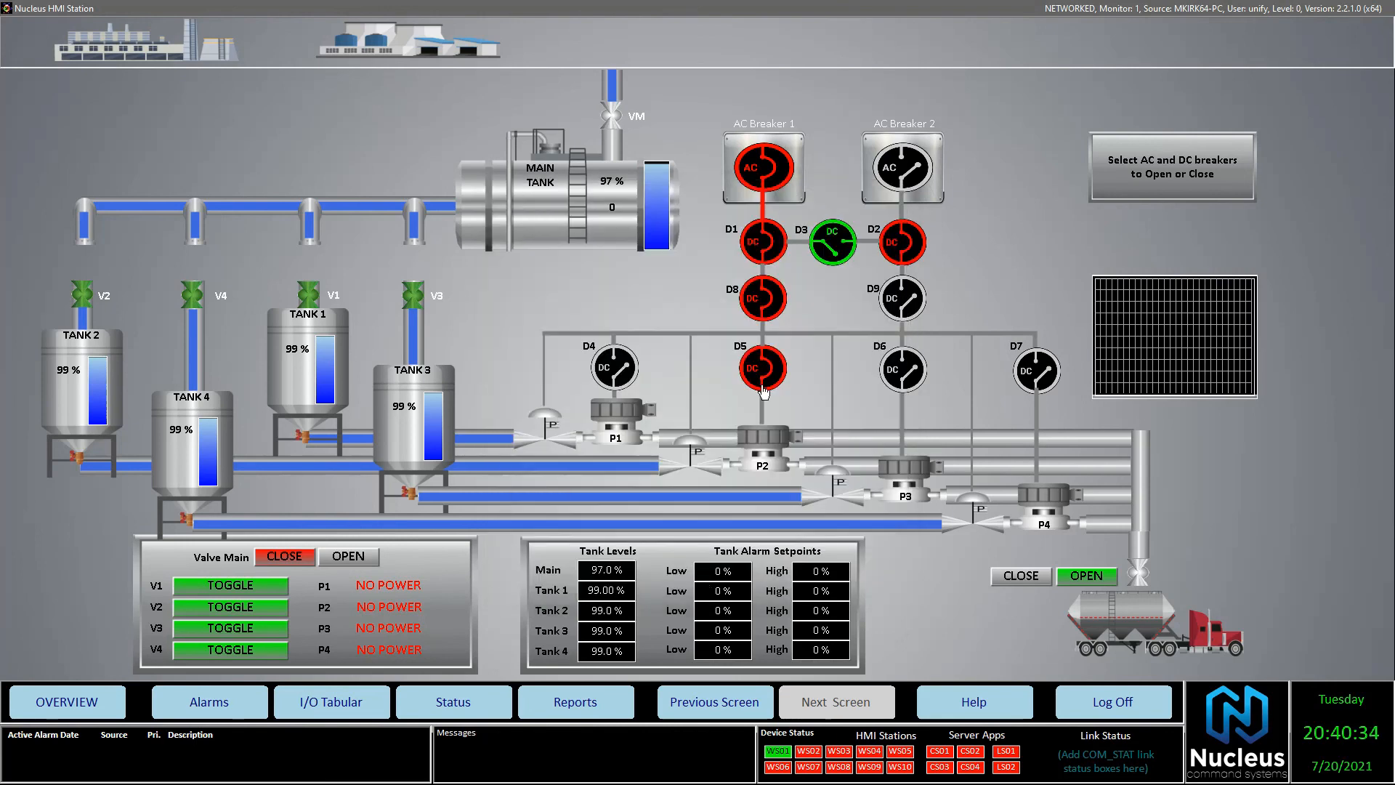
# Step: Test the first building graphic's link to the BUILD screen and return to the OVERVIEW screen
pyautogui.click(155, 48)
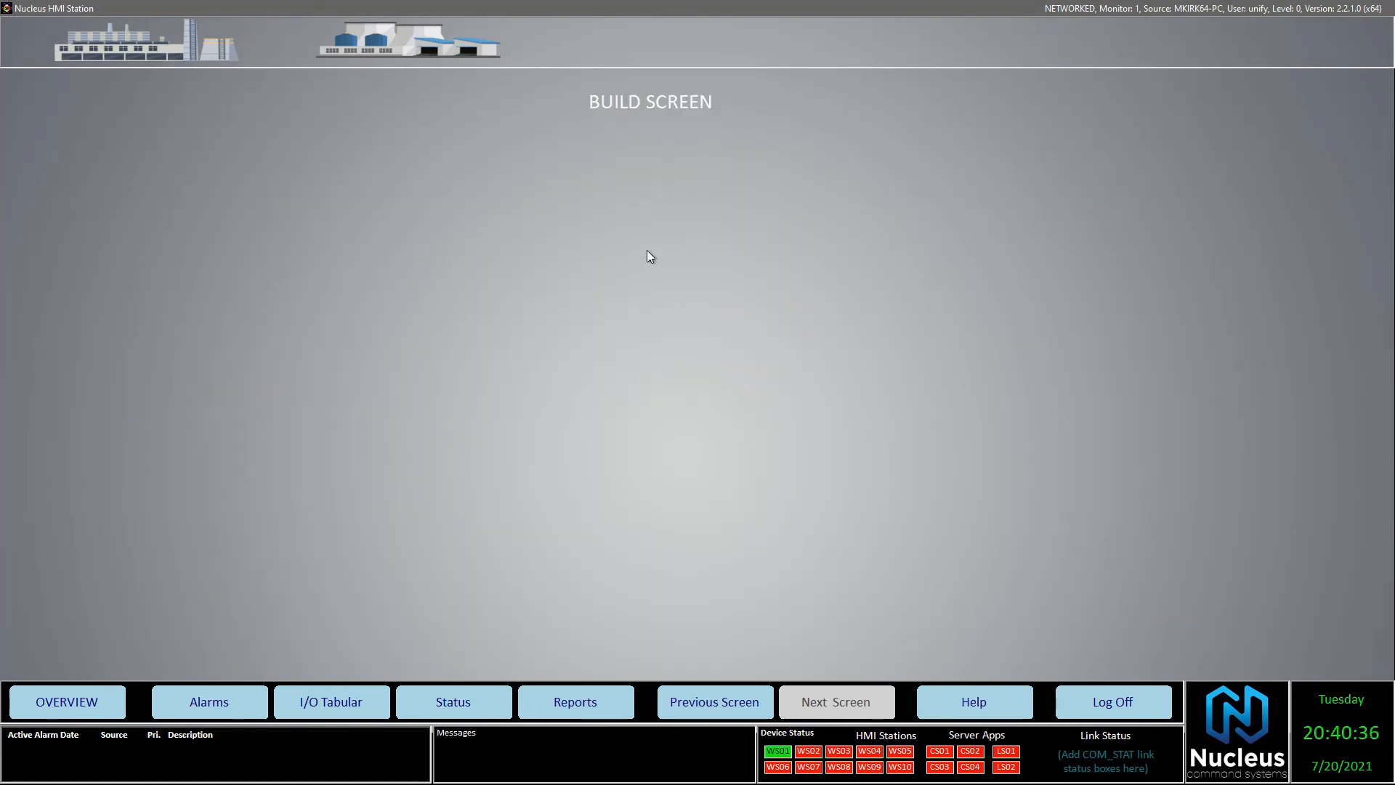
pyautogui.click(104, 701)
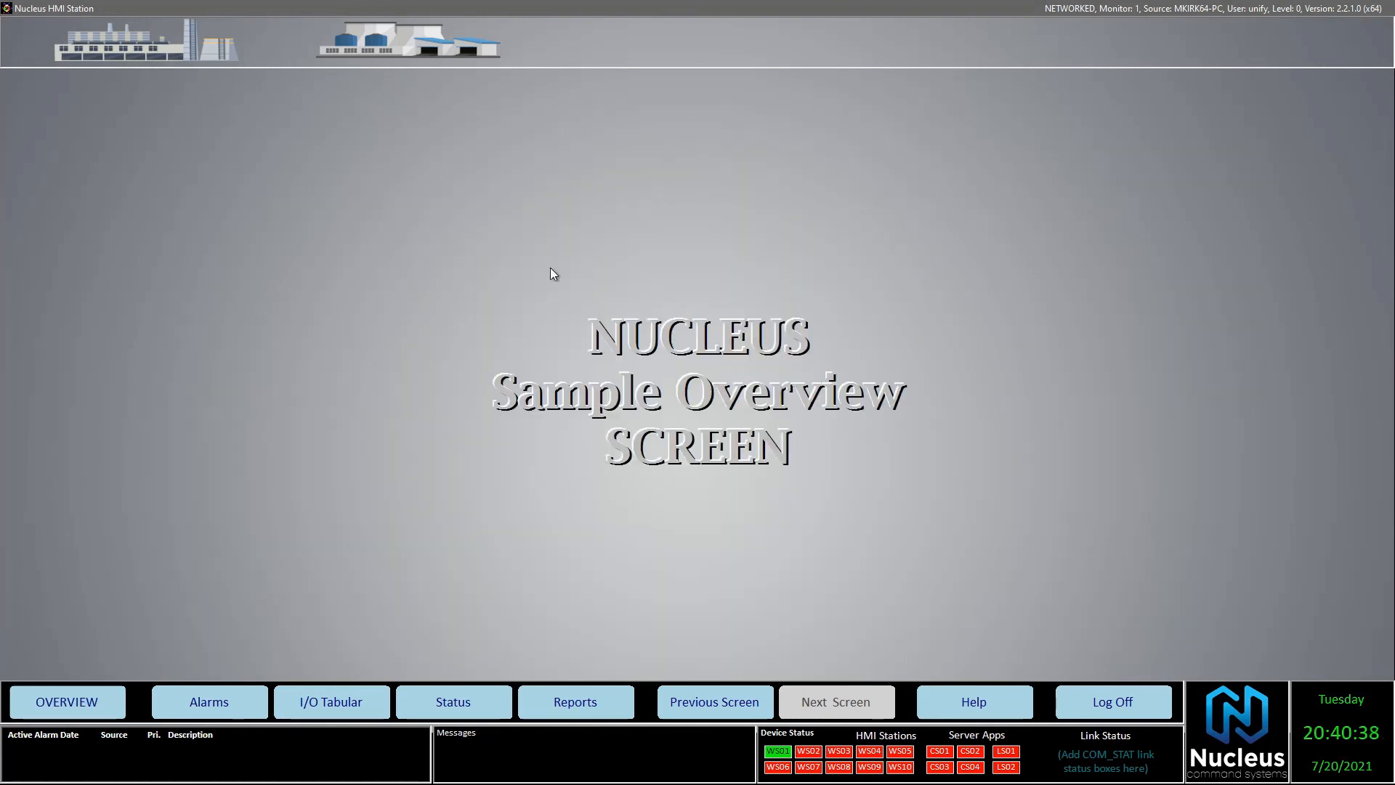